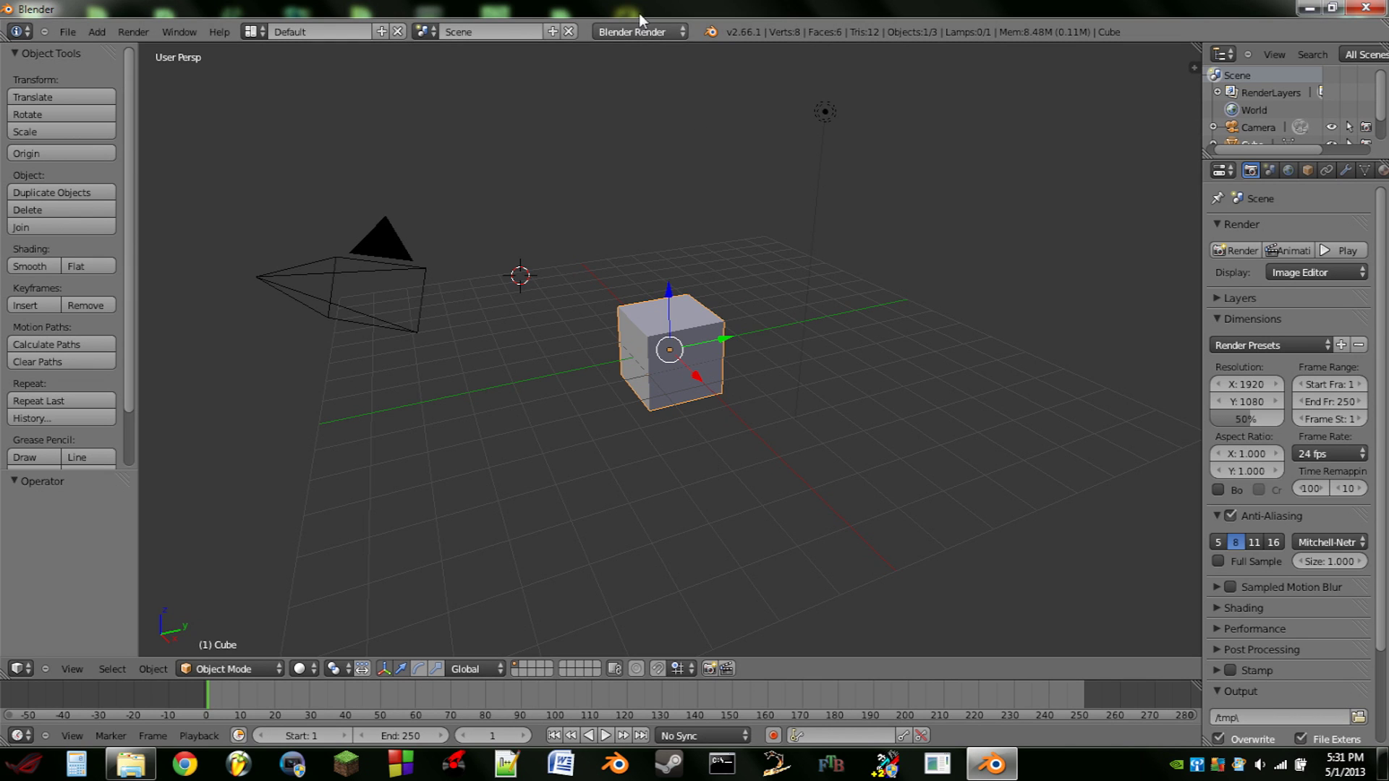
Step: Switch the render engine to Blender Game and rearrange the layout with an enlarged Logic Editor replacing the timeline and a wider Properties editor
left_click(641, 32)
left_click(646, 67)
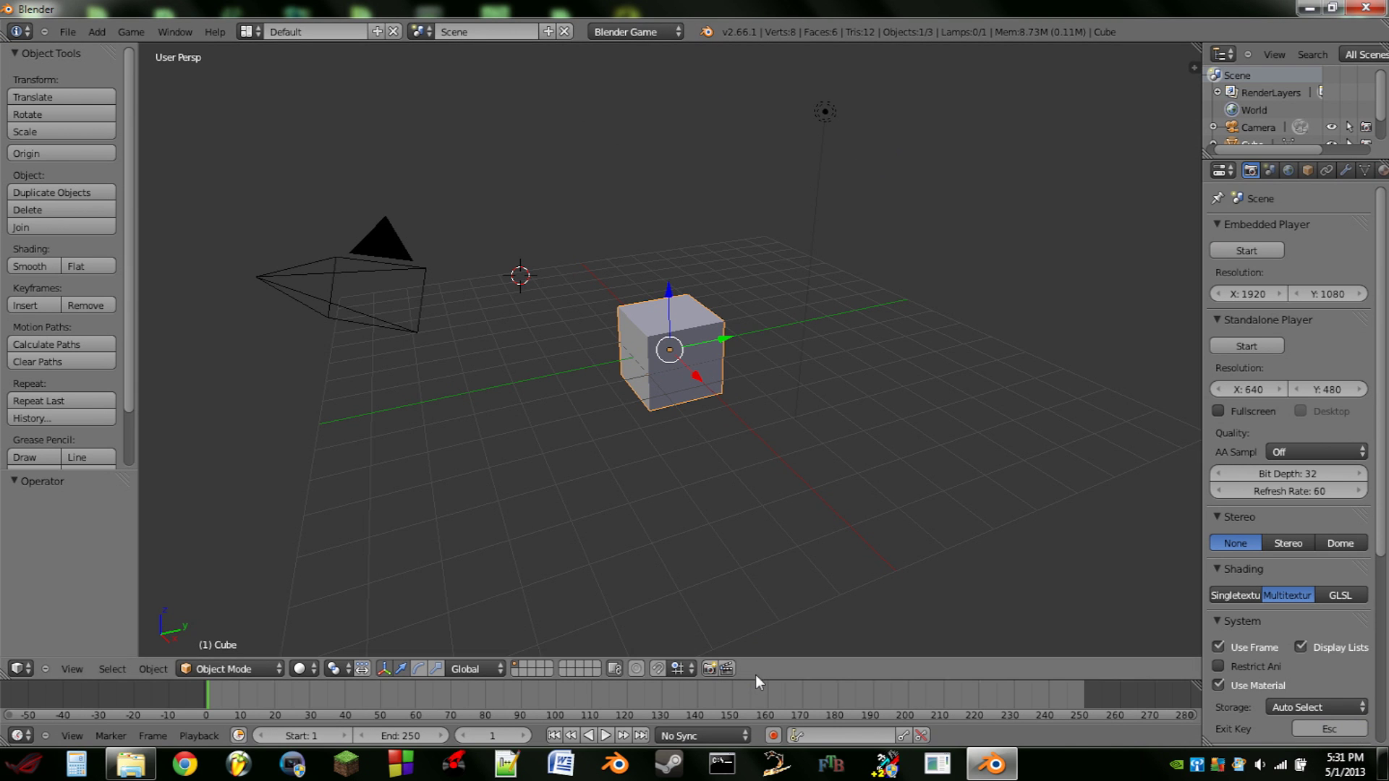
left_click_drag(759, 679, 750, 562)
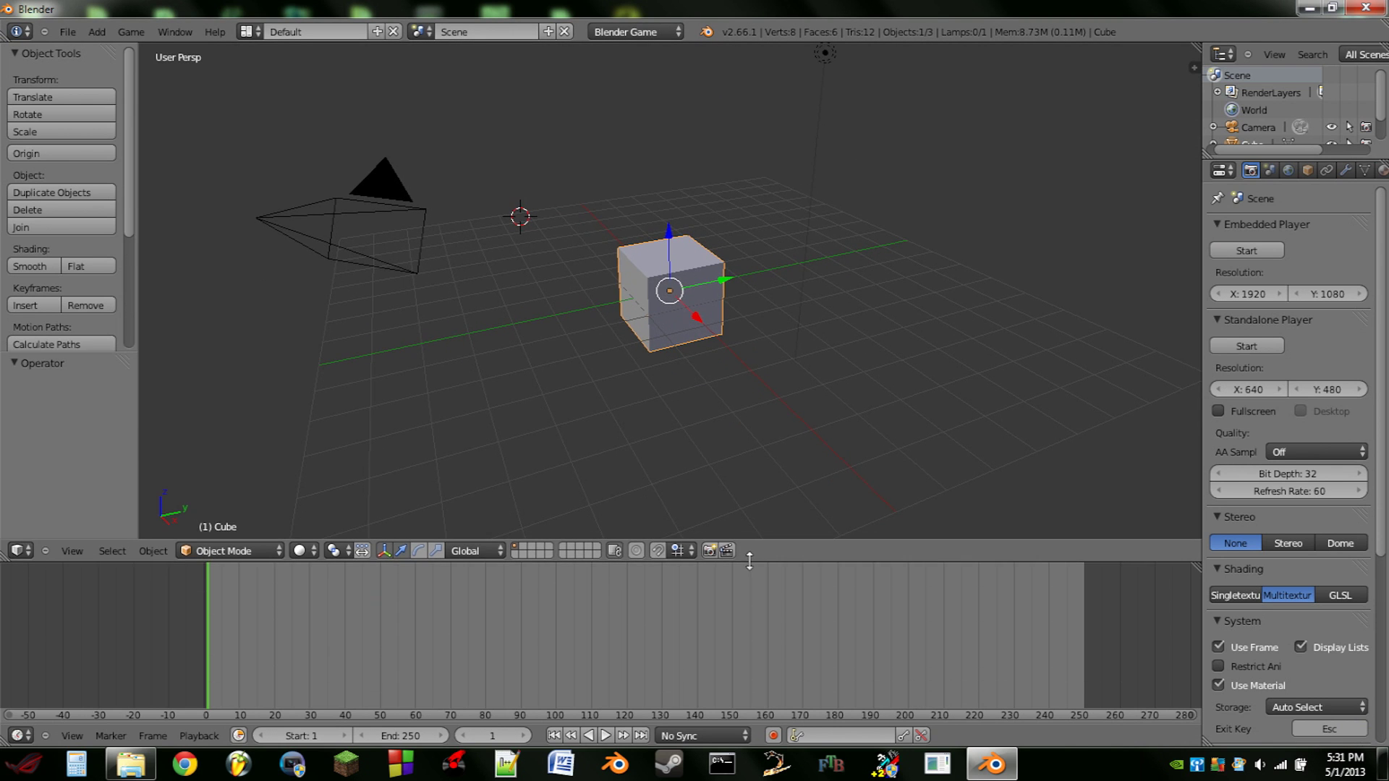
left_click(20, 736)
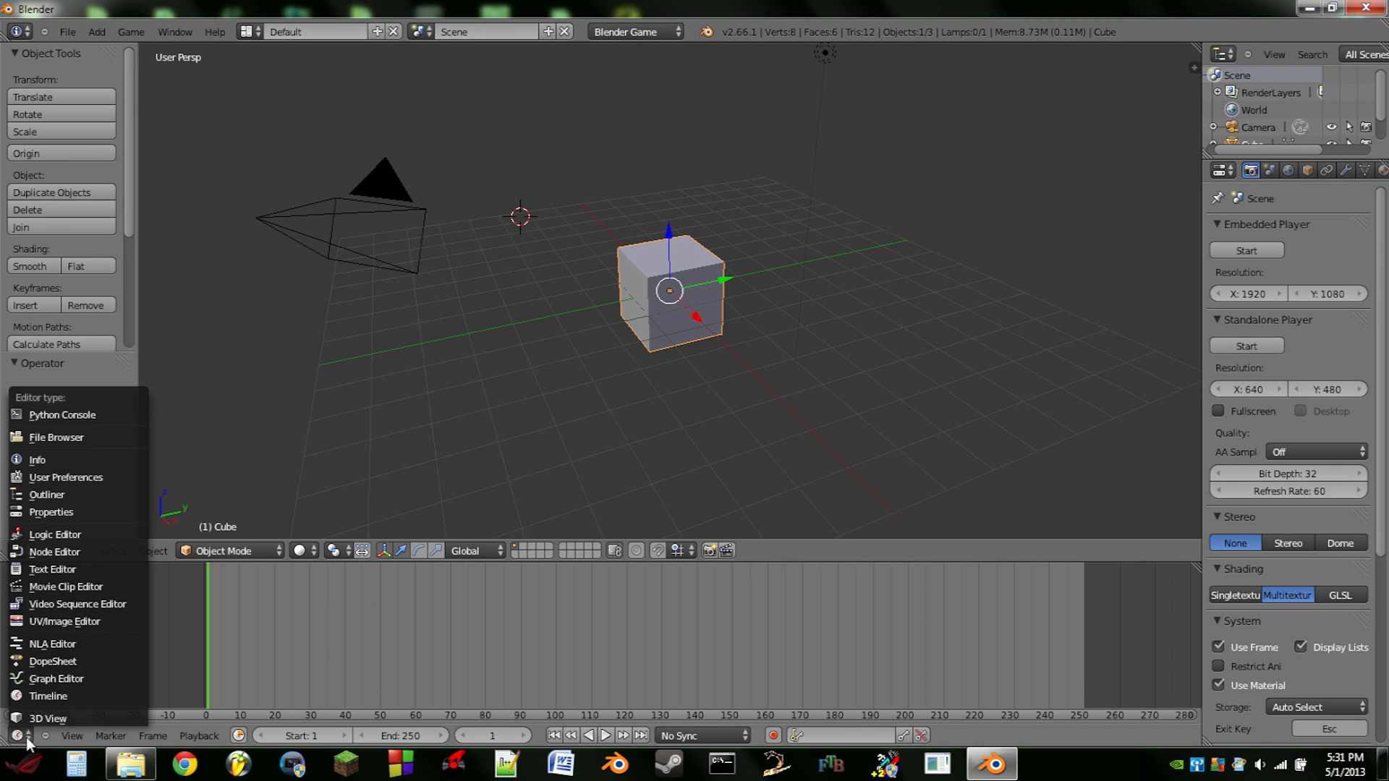
left_click(77, 535)
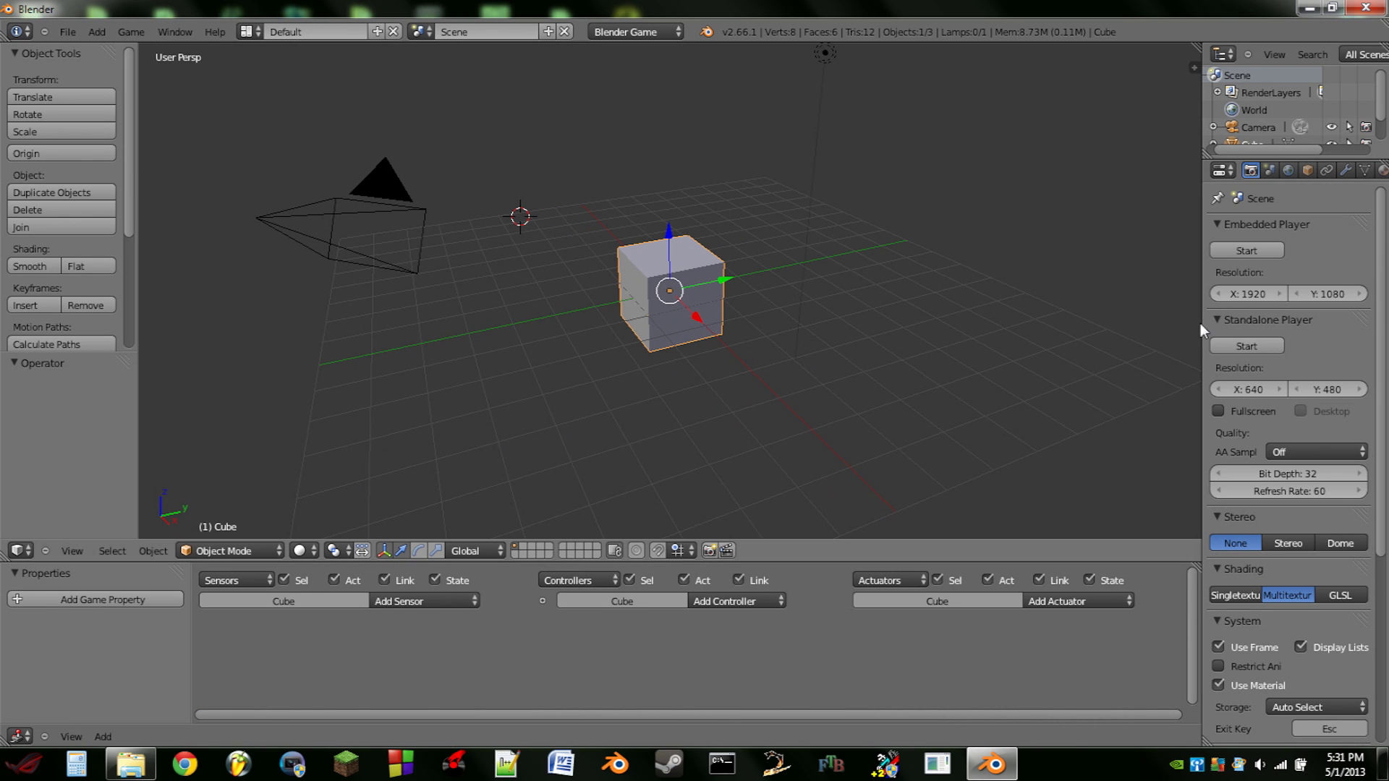
left_click_drag(1200, 327, 1078, 325)
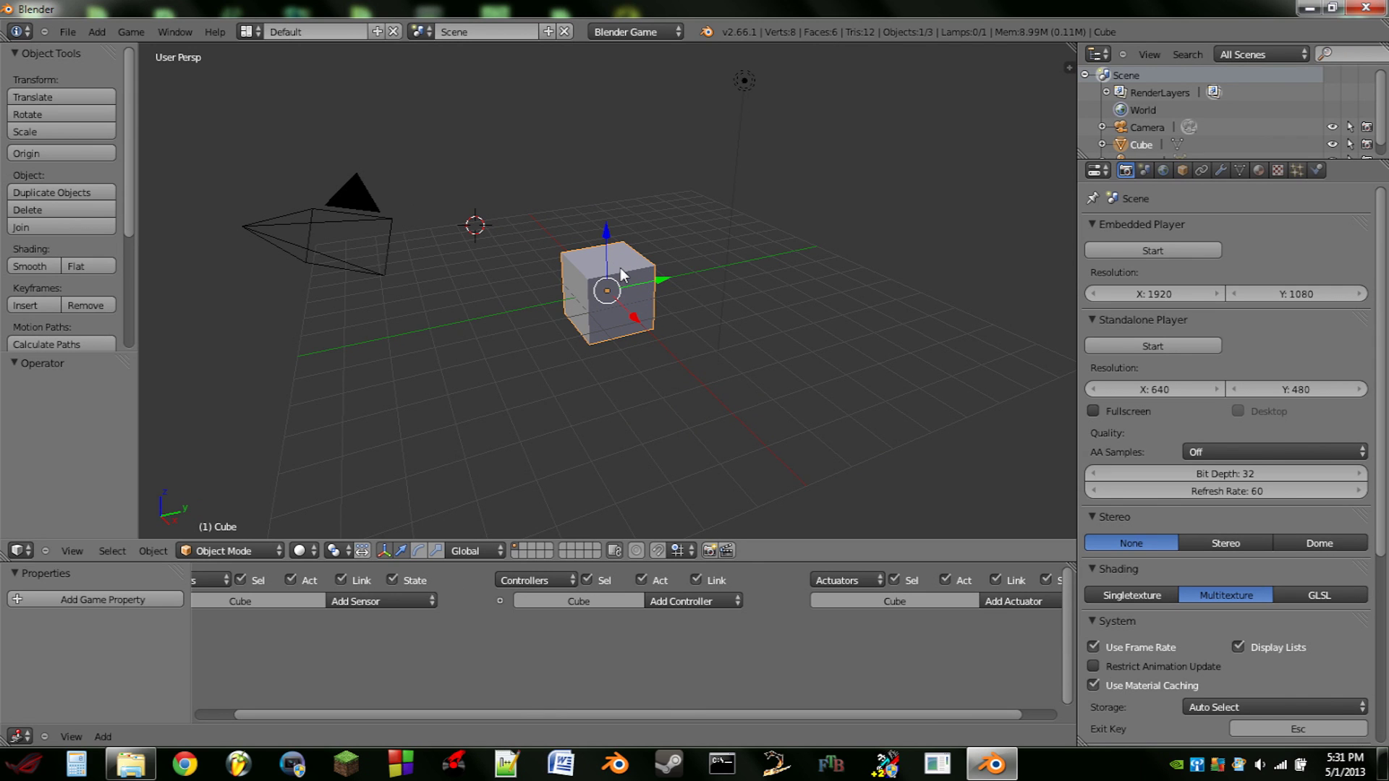
Step: In Edit Mode, scale the default cube's mesh by 2 along the Z axis
key("Tab")
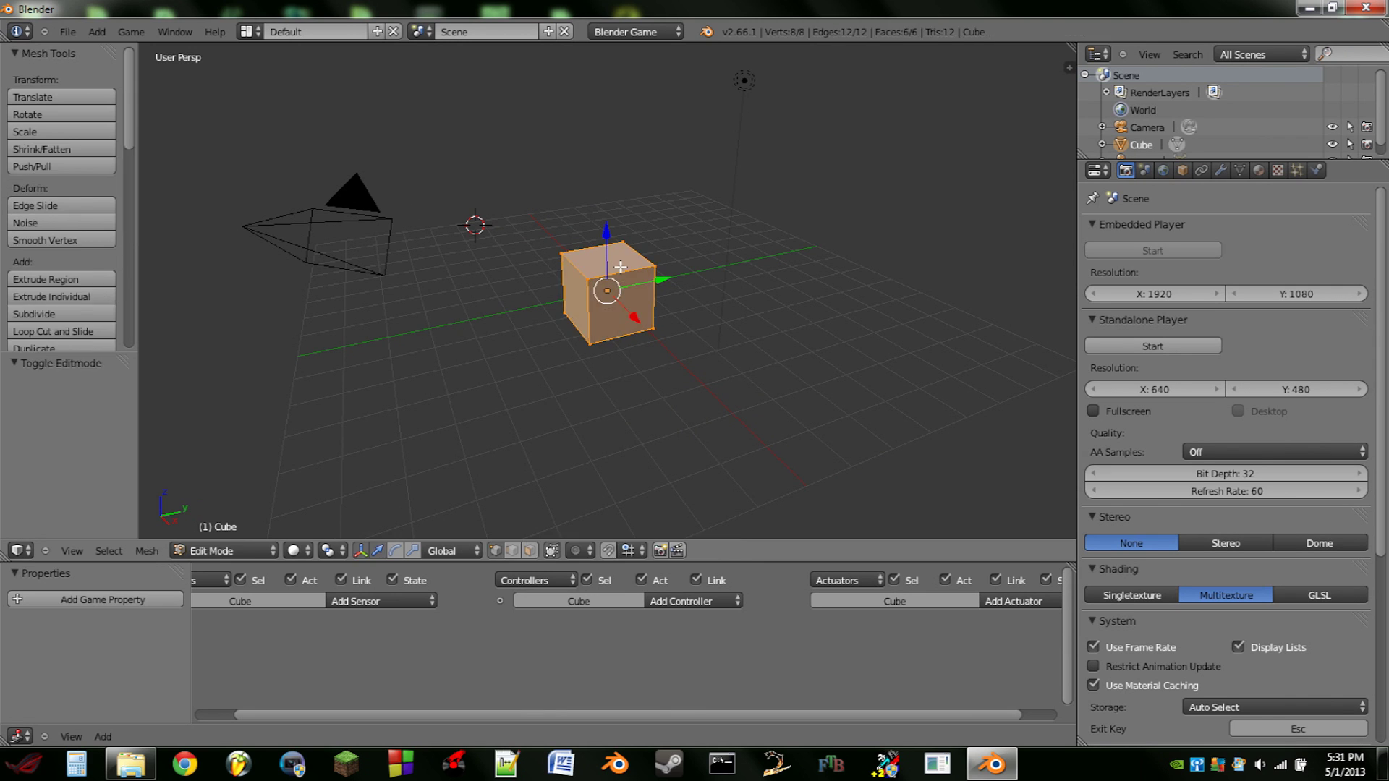
key("s")
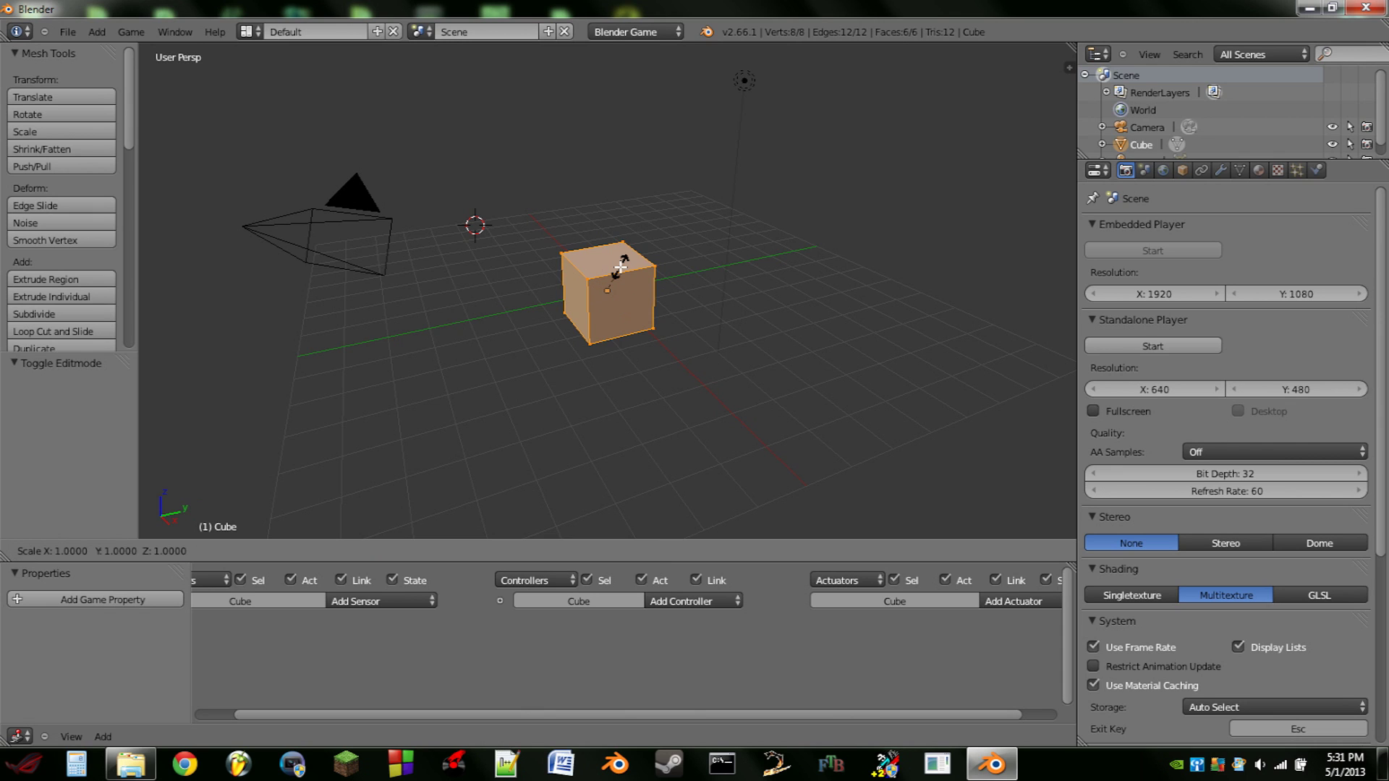
key("z")
key("2")
key("Return")
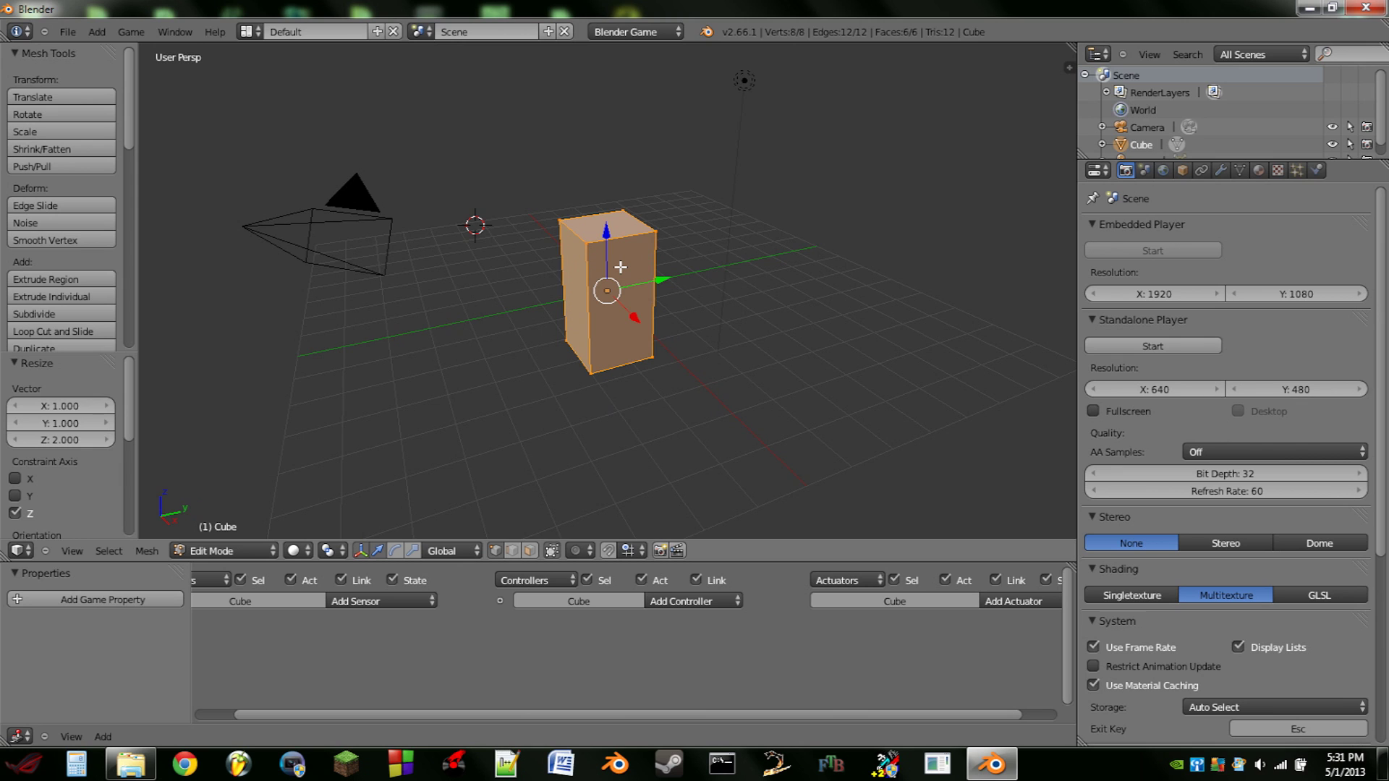
Step: Scale the box's whole mesh down uniformly to about half its size and return to Object Mode
key("s")
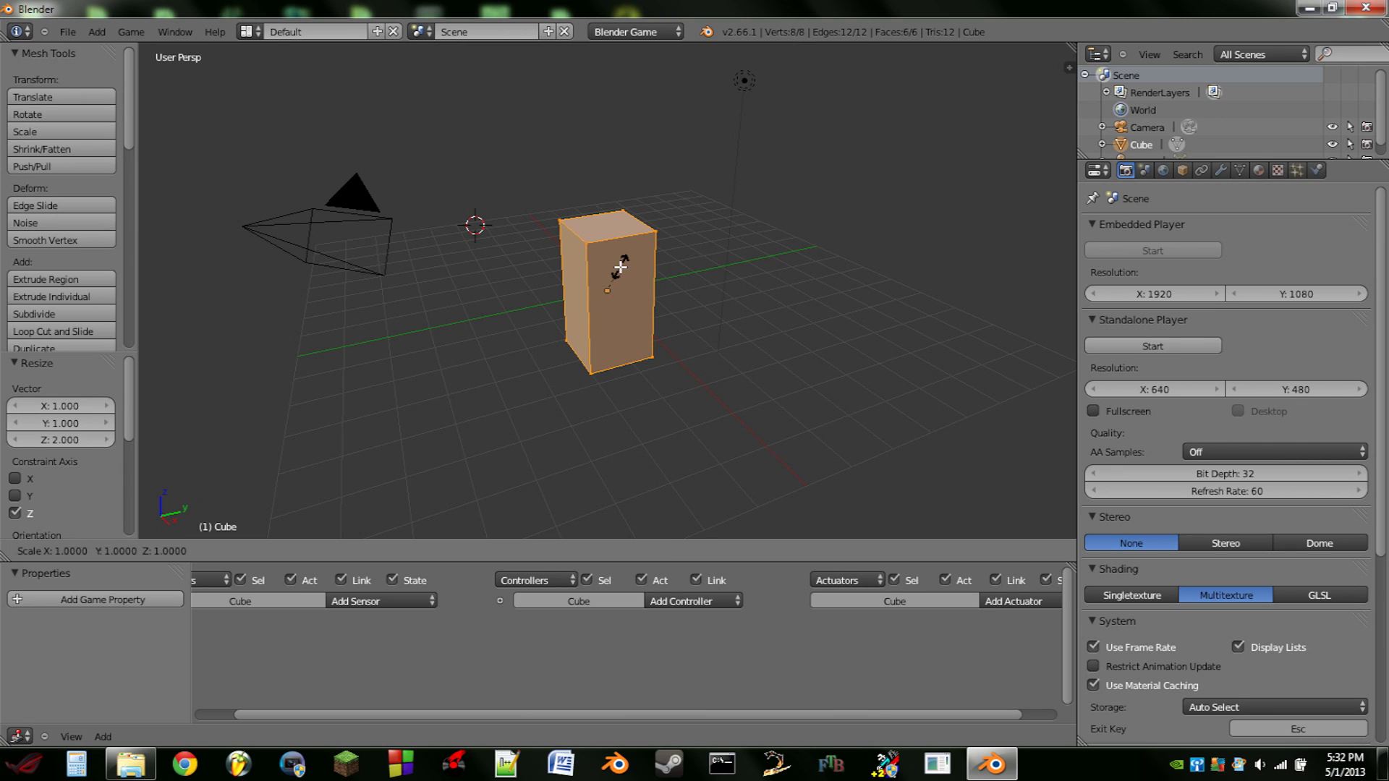
key("0")
key("Escape")
key("Tab")
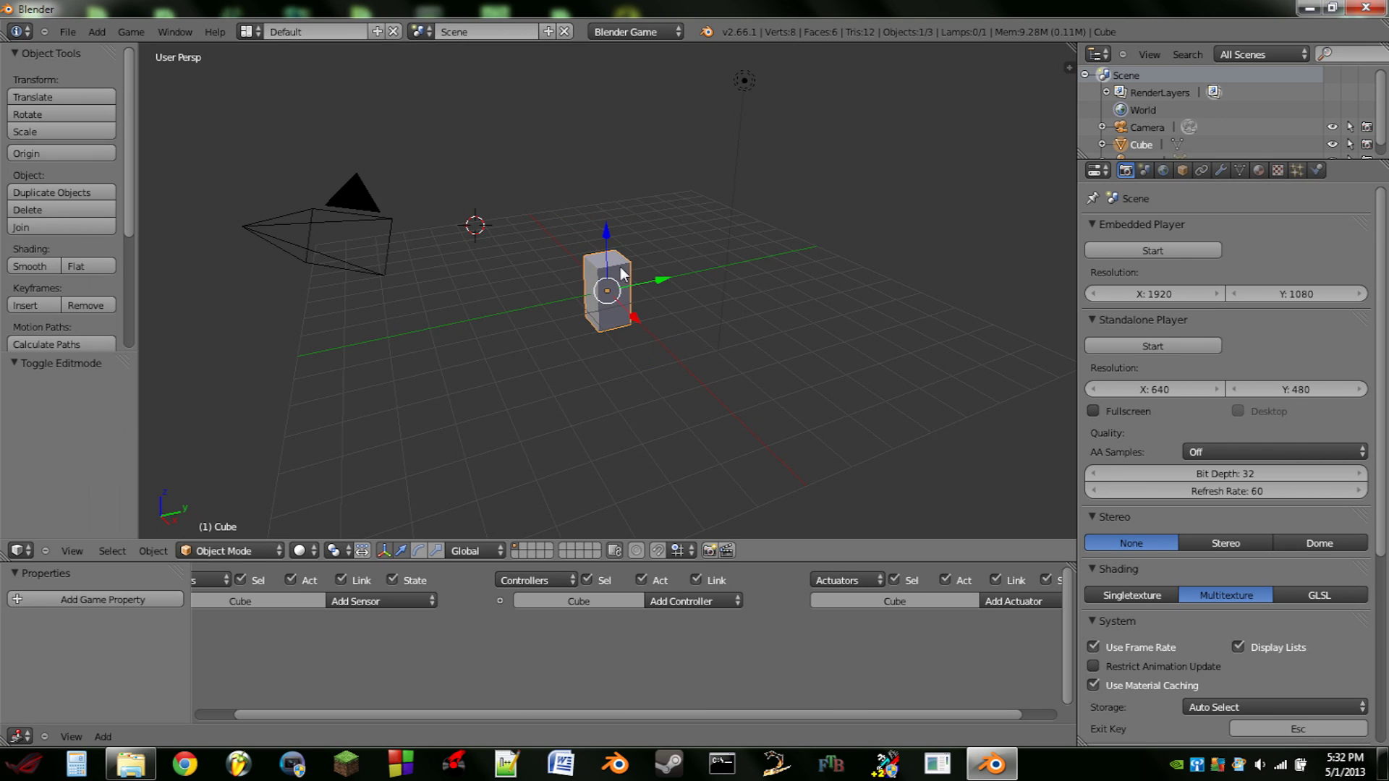
Step: Delete the default camera from the scene
middle_click_drag(657, 217, 617, 248)
right_click(456, 237)
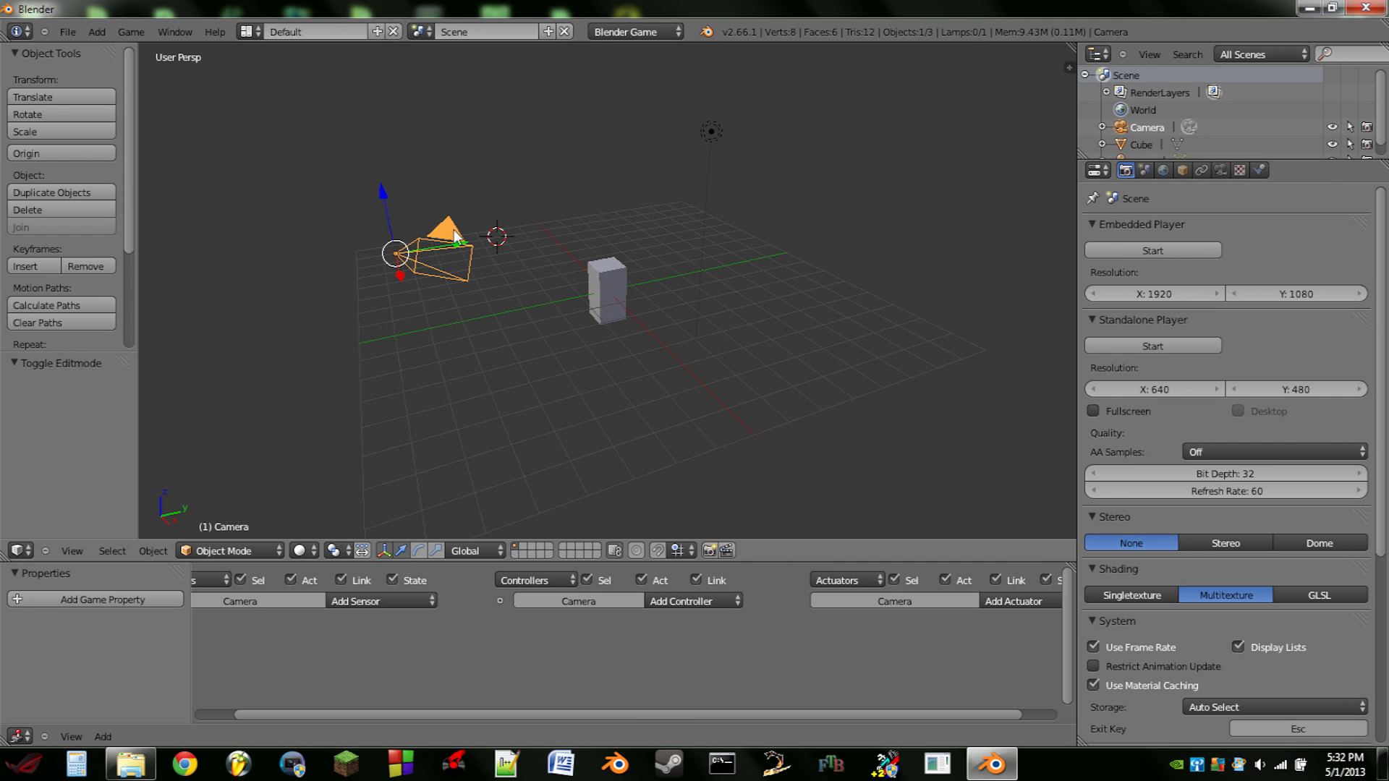
key("Delete")
Step: Raise the box about 1.32 units along the Z axis so it stands above the grid floor
right_click(606, 286)
scroll(606, 282, "up", 5)
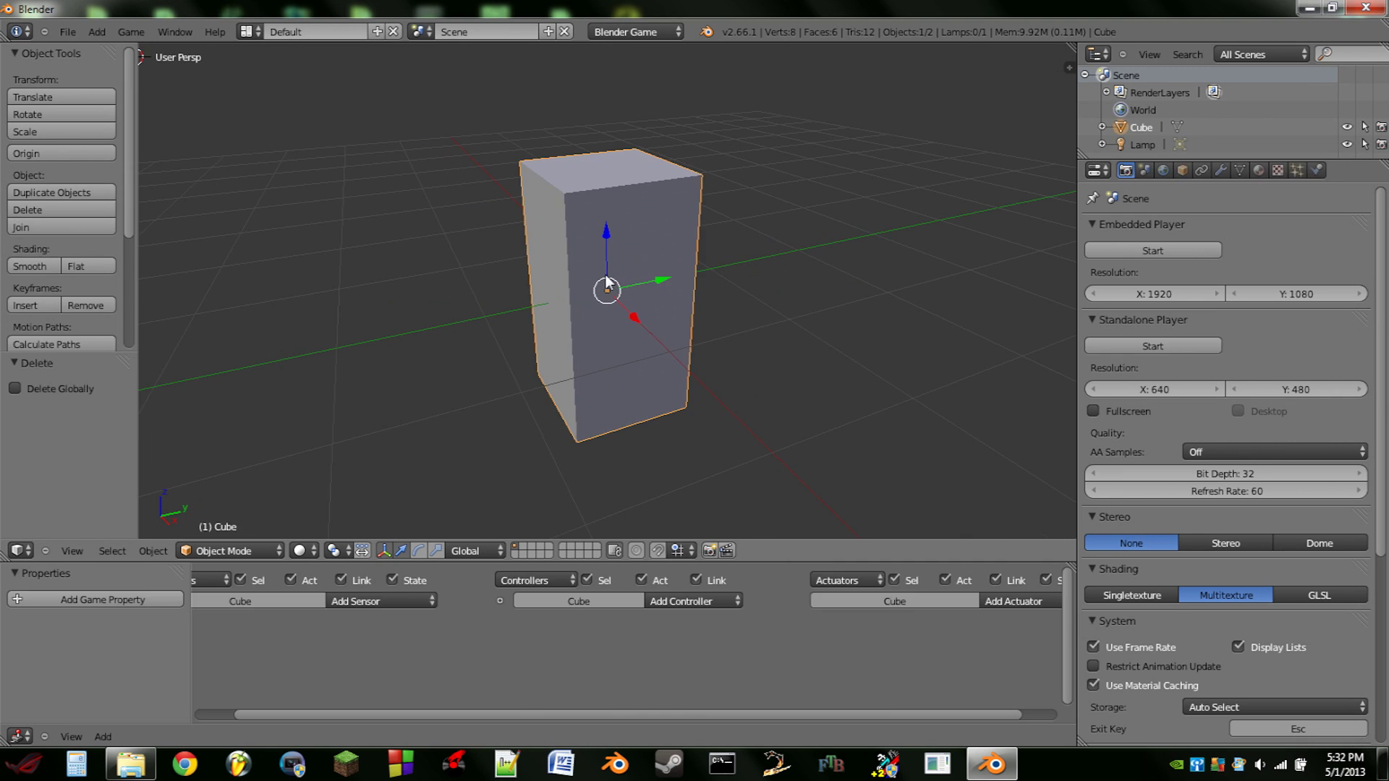
left_click_drag(604, 249, 605, 81)
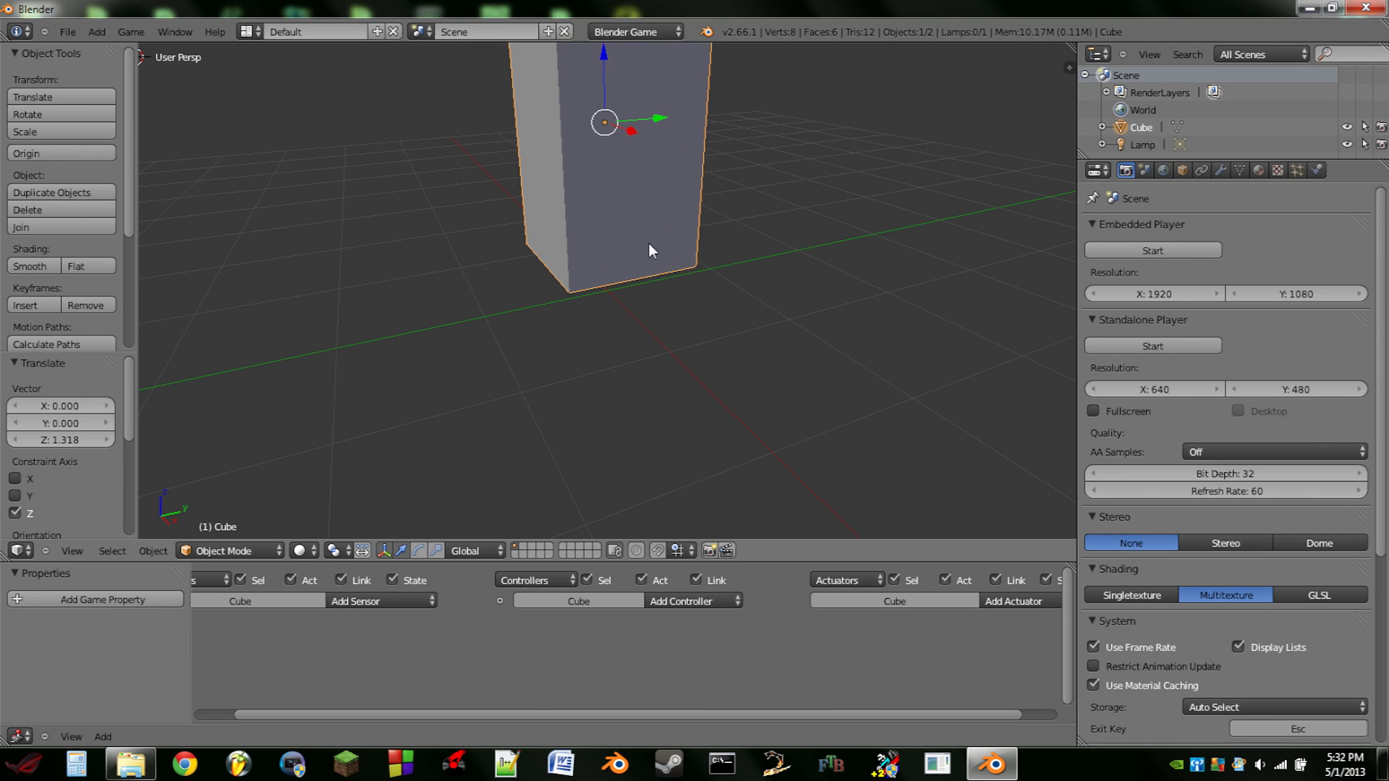
Step: Snap the 3D cursor to the scene center and add a plane mesh there
scroll(642, 249, "down", 3)
key("shift+s")
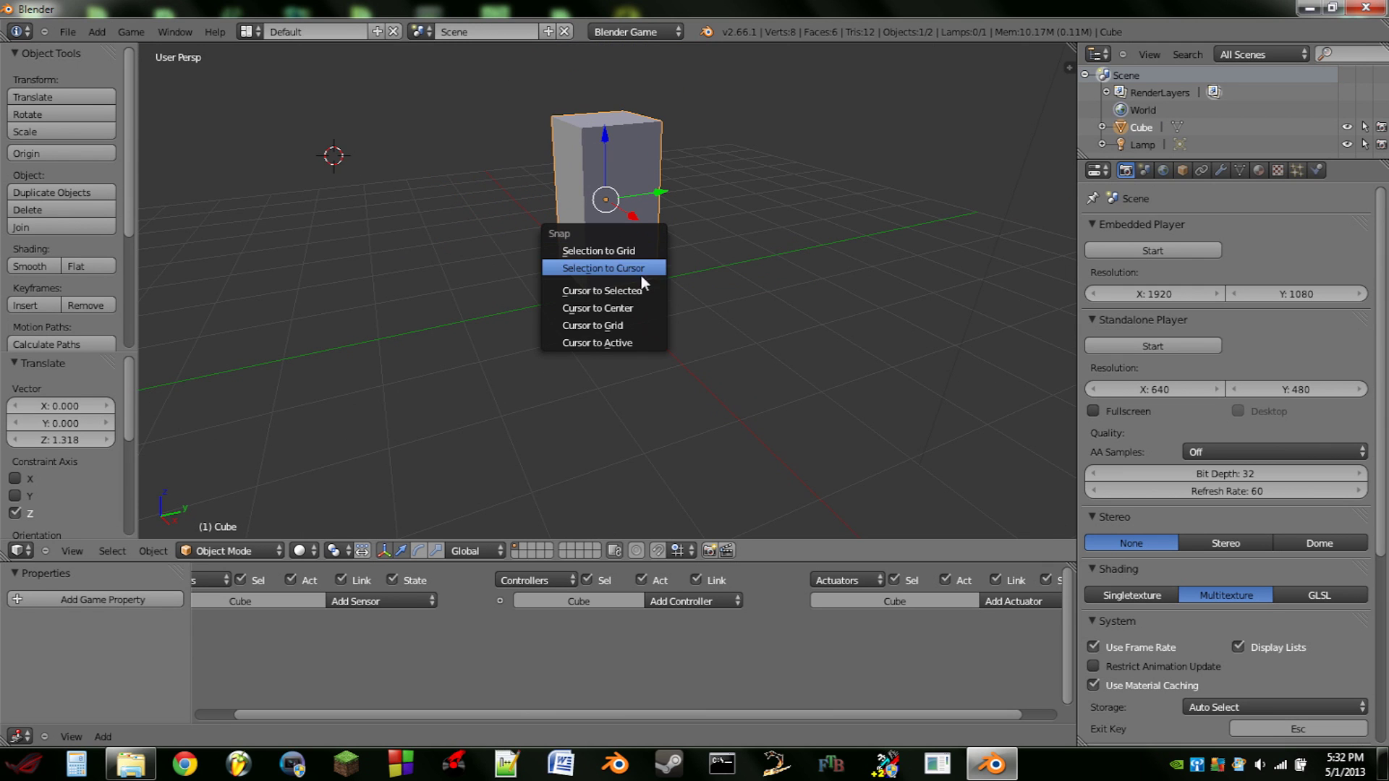
left_click(627, 306)
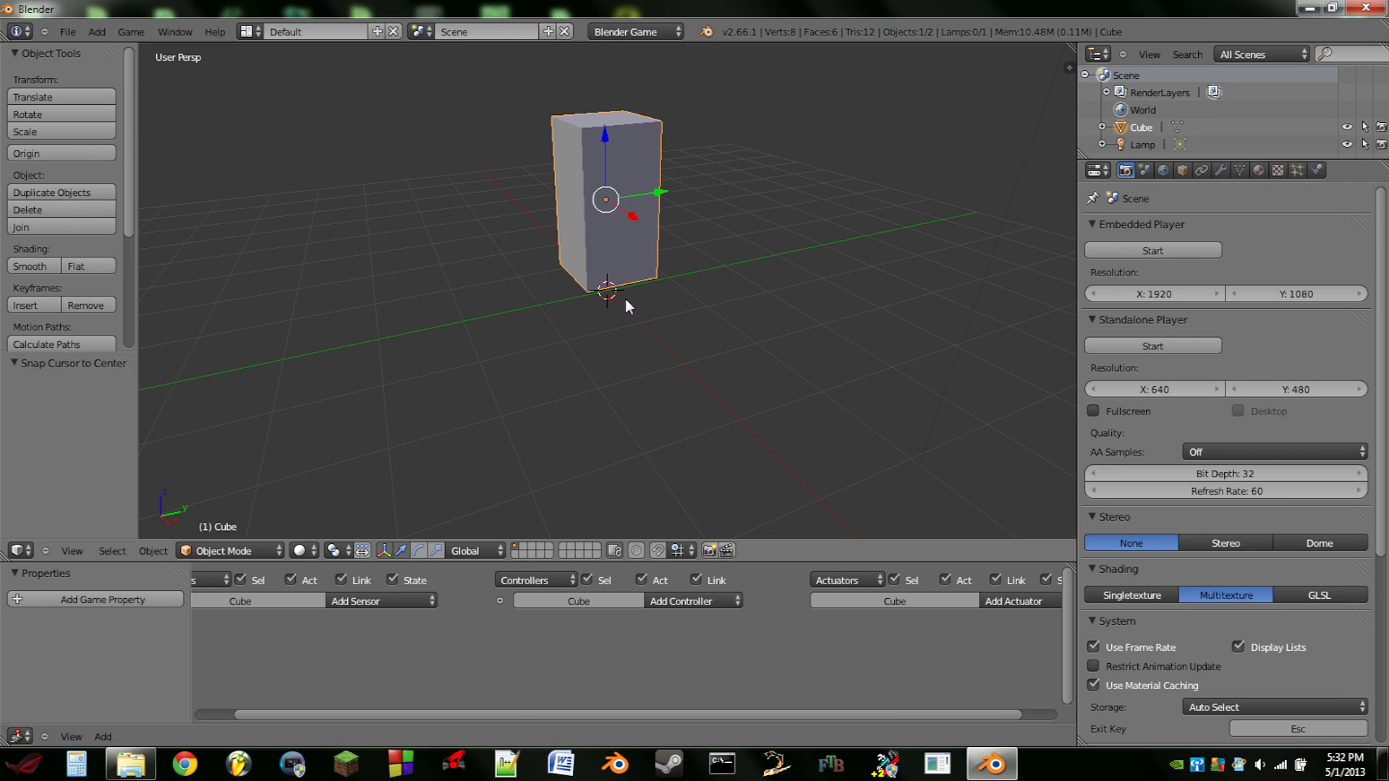
key("shift+a")
mouse_move(627, 300)
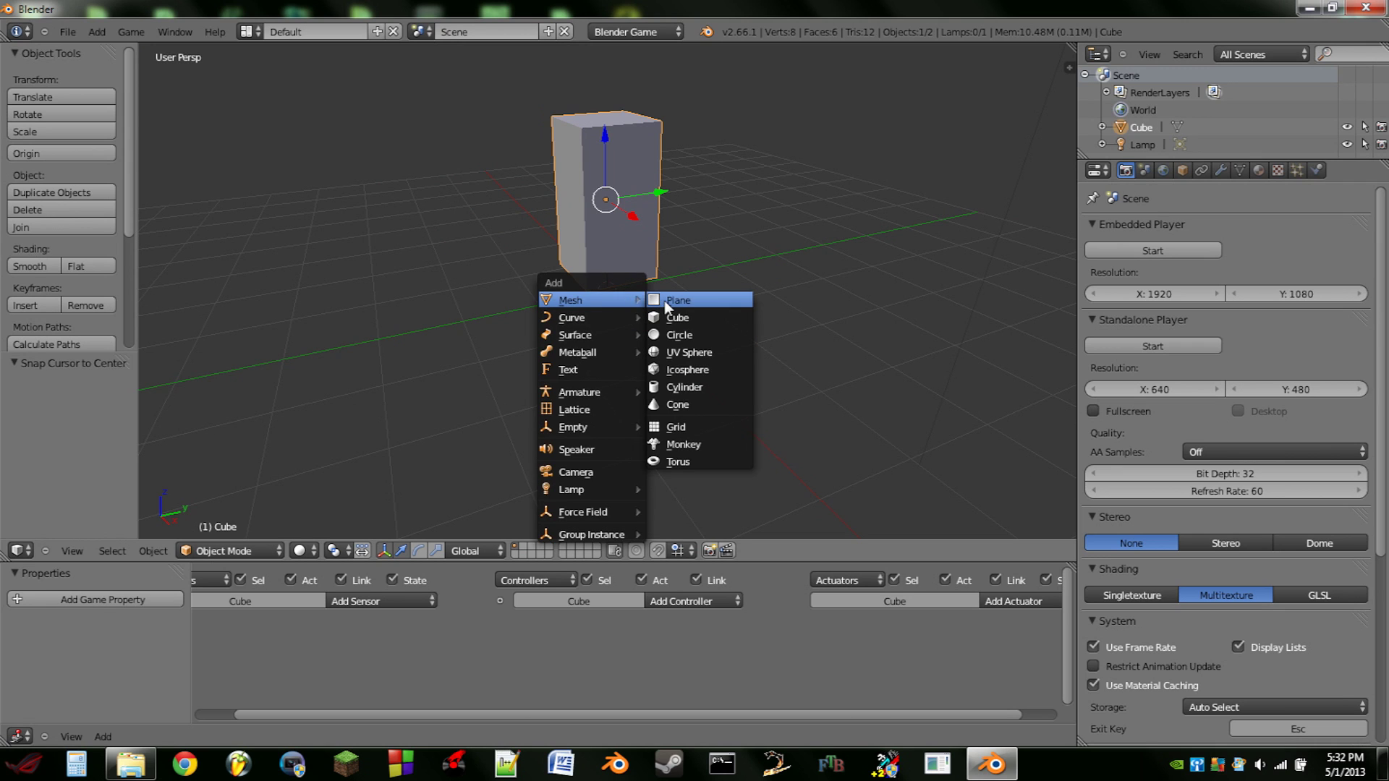
left_click(664, 301)
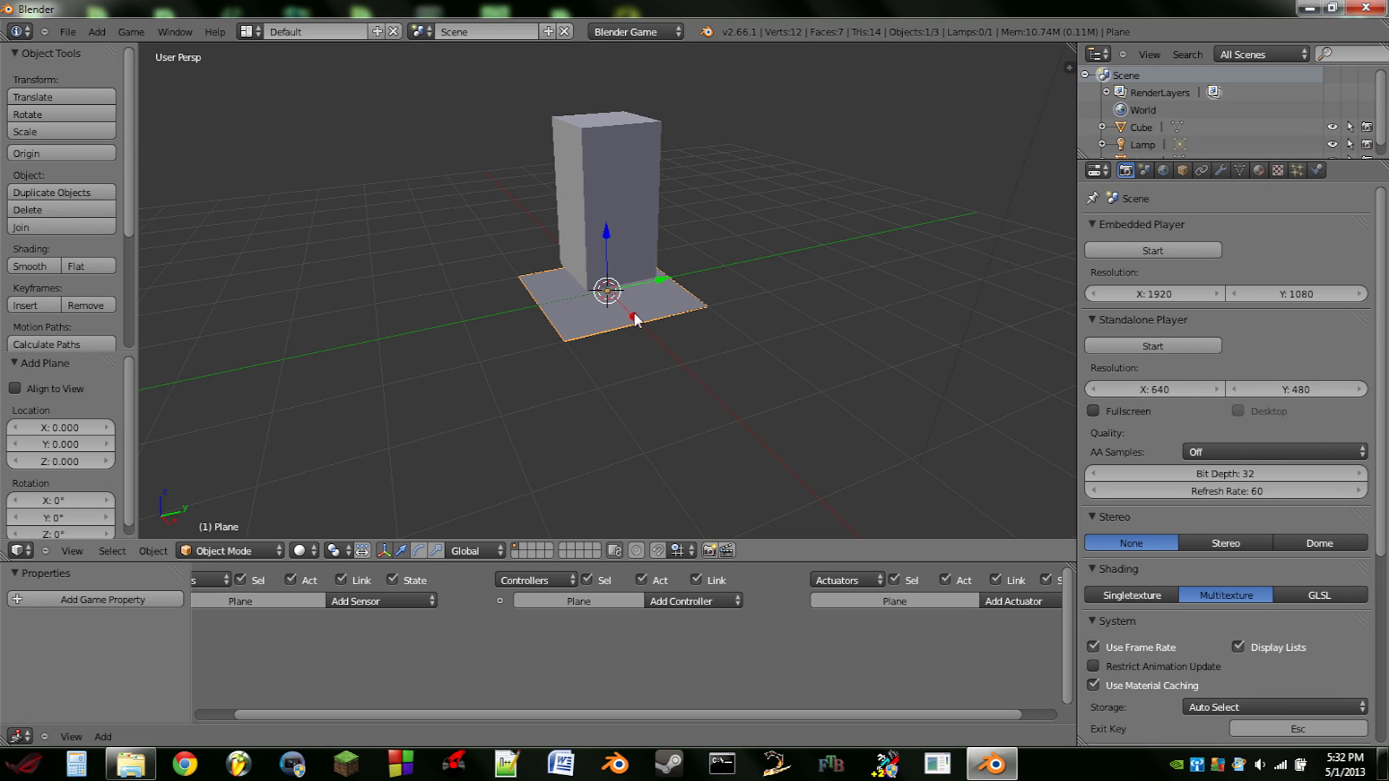
Step: Scale the plane up by about 8.78 to form a large ground beneath the box
key("s")
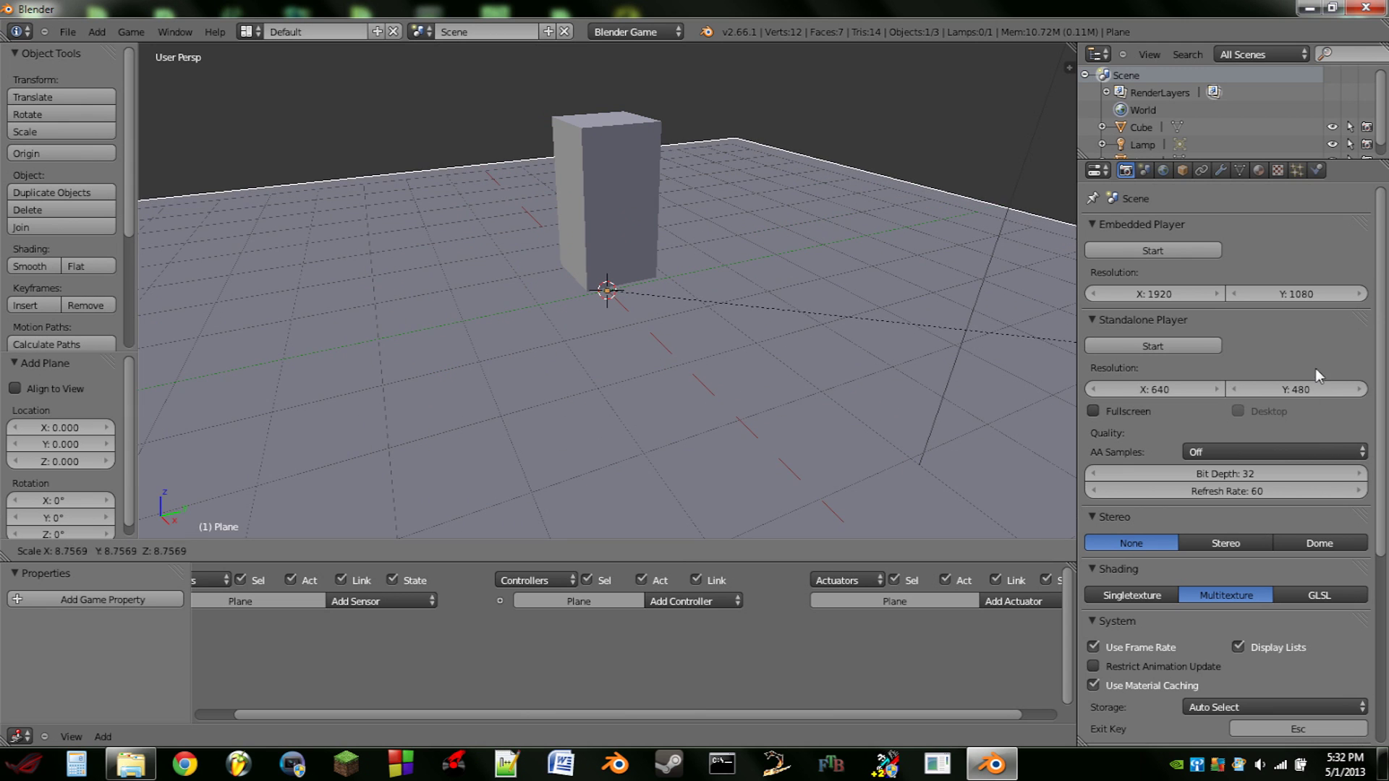
left_click(1315, 359)
scroll(532, 244, "down", 6)
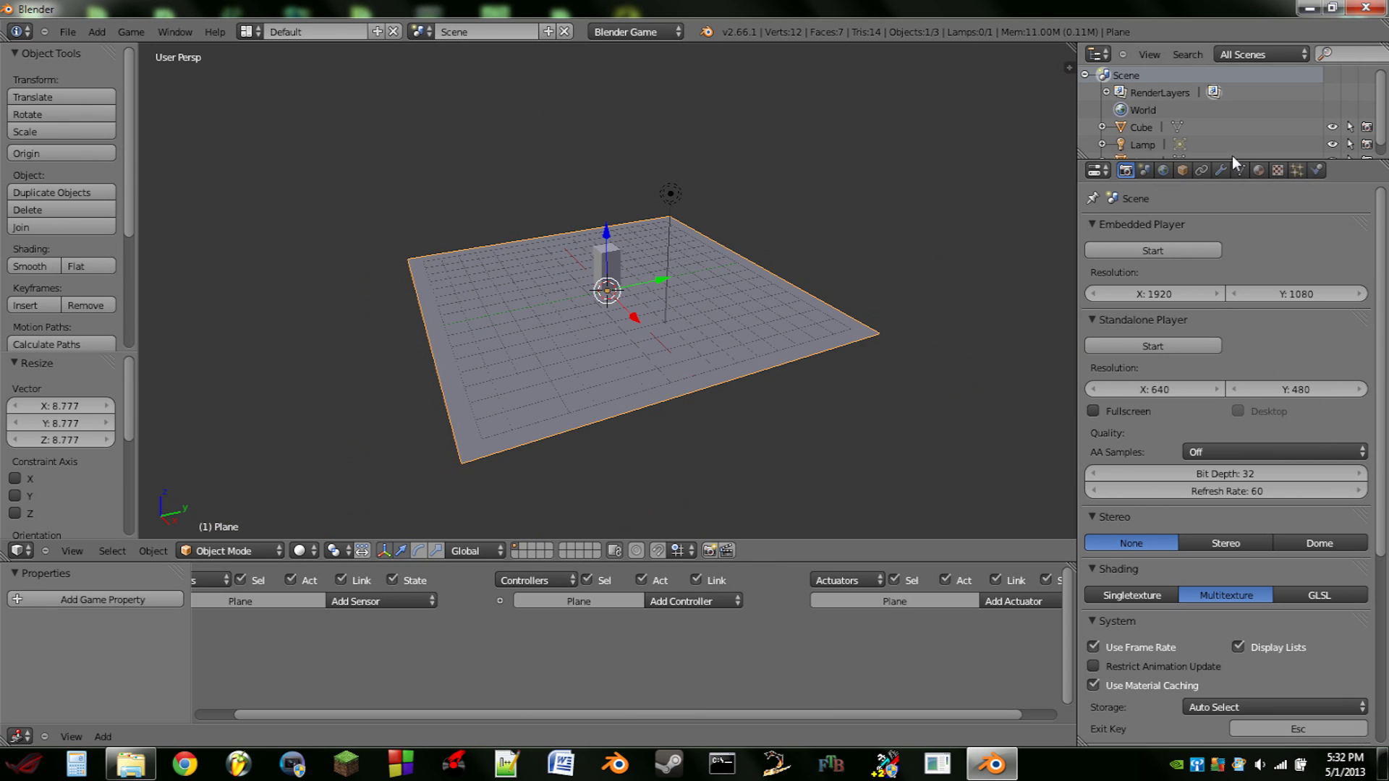
Step: Give the ground plane a new material with a dark green diffuse color
left_click(1258, 171)
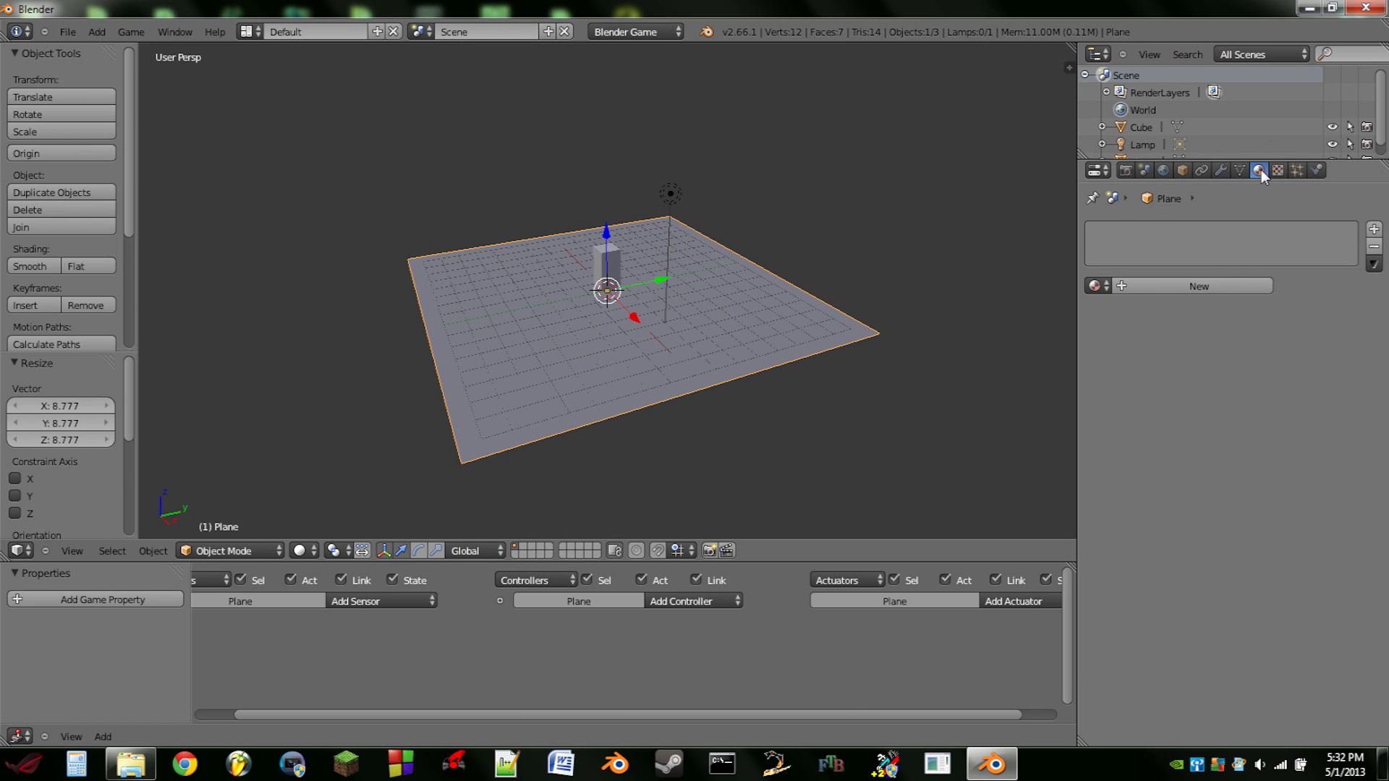
left_click(1225, 283)
left_click(1172, 499)
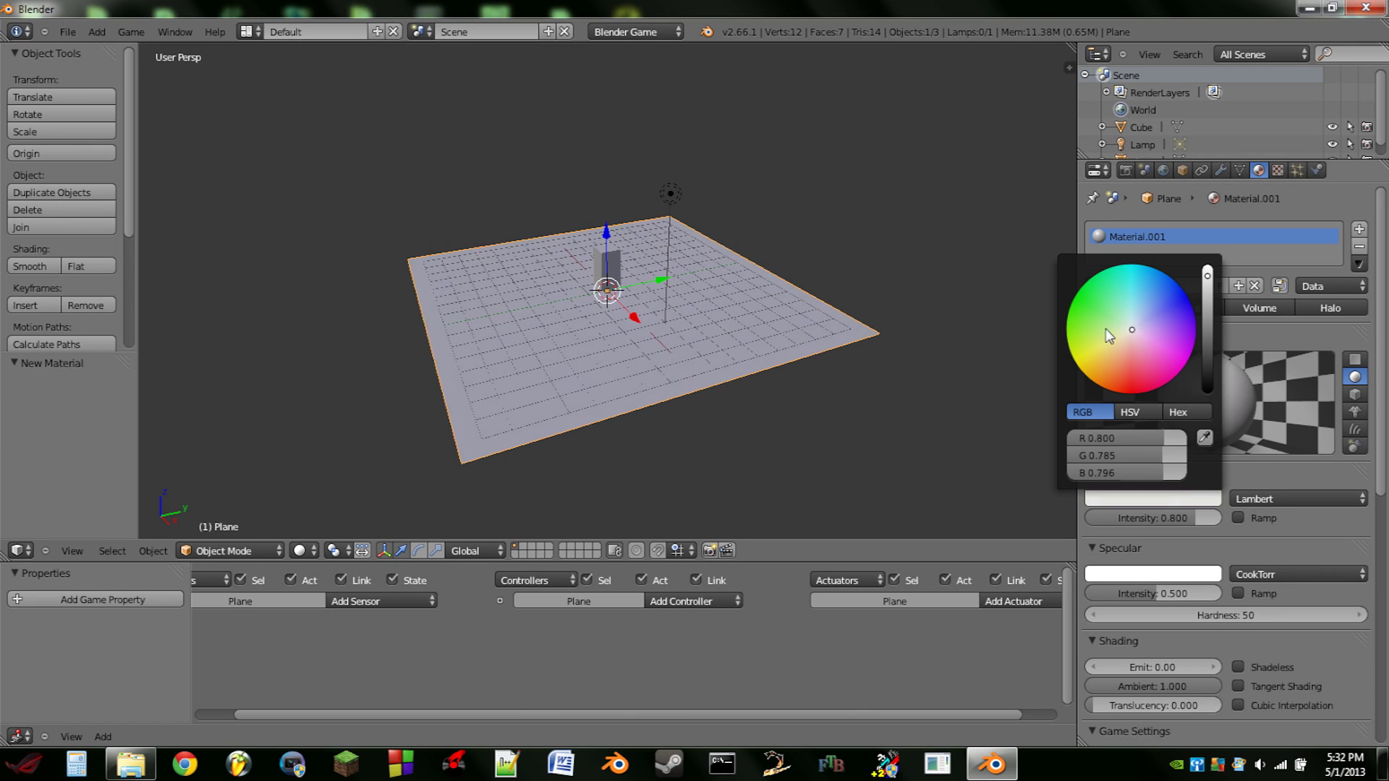
left_click_drag(1105, 329, 1041, 290)
left_click_drag(1161, 455, 1096, 460)
Step: Snap the 3D cursor to the box's origin and, from the right view, add a new camera there
scroll(761, 240, "up", 6)
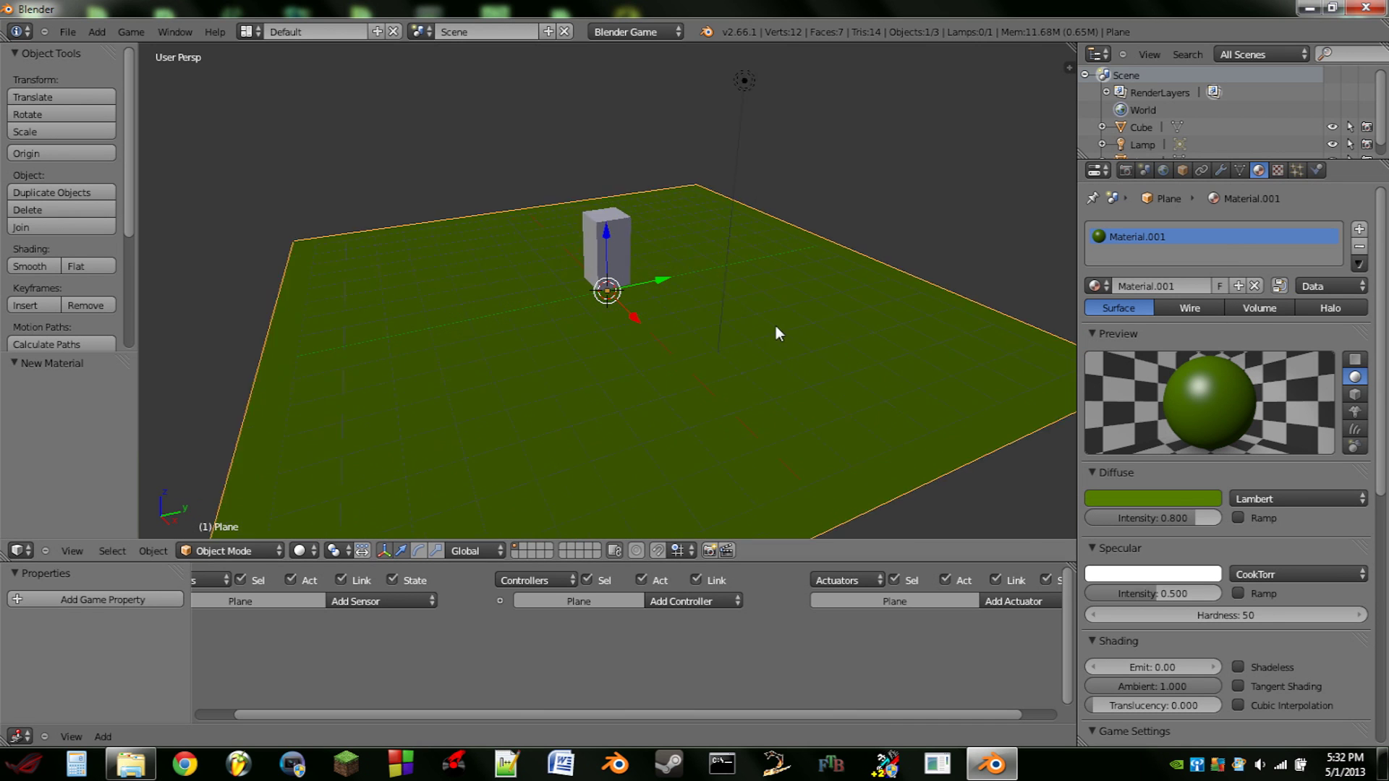
middle_click_drag(697, 226, 574, 179)
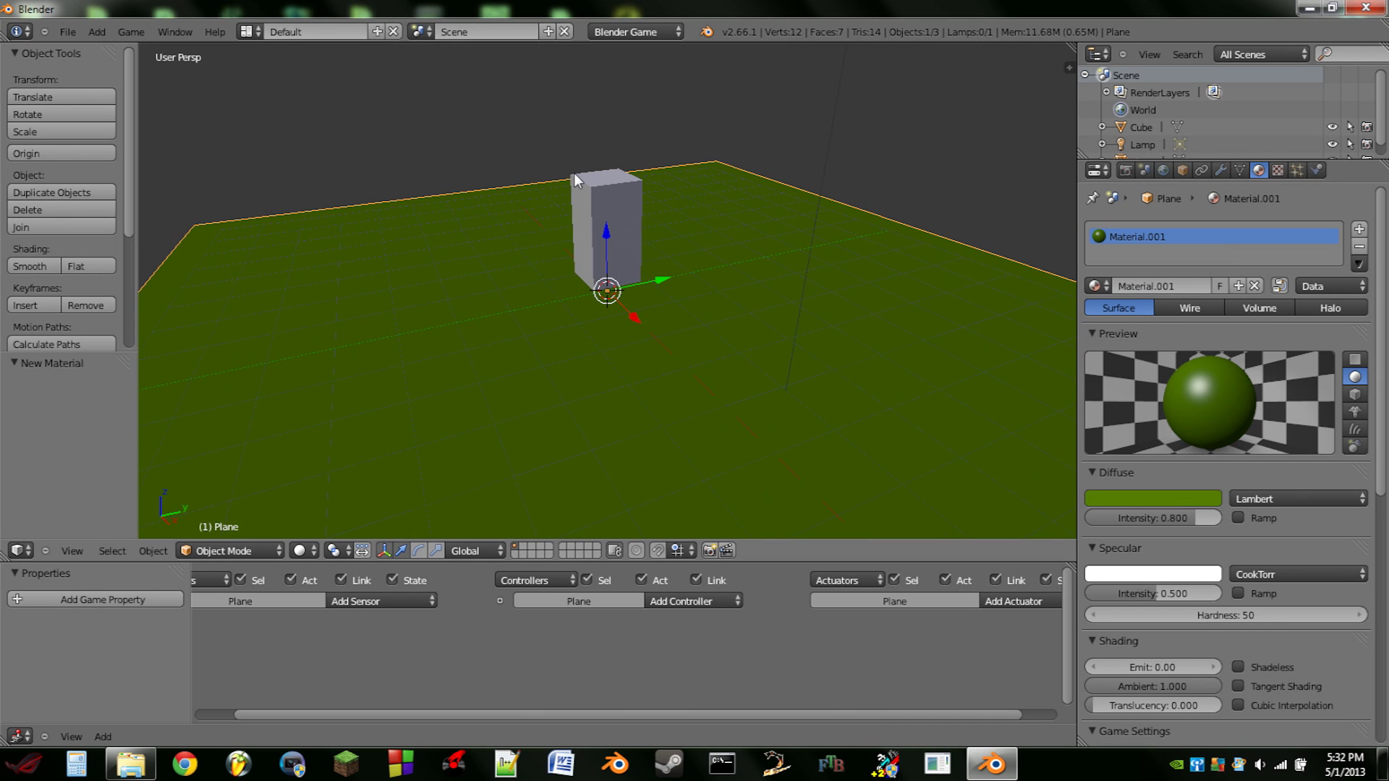
right_click(614, 200)
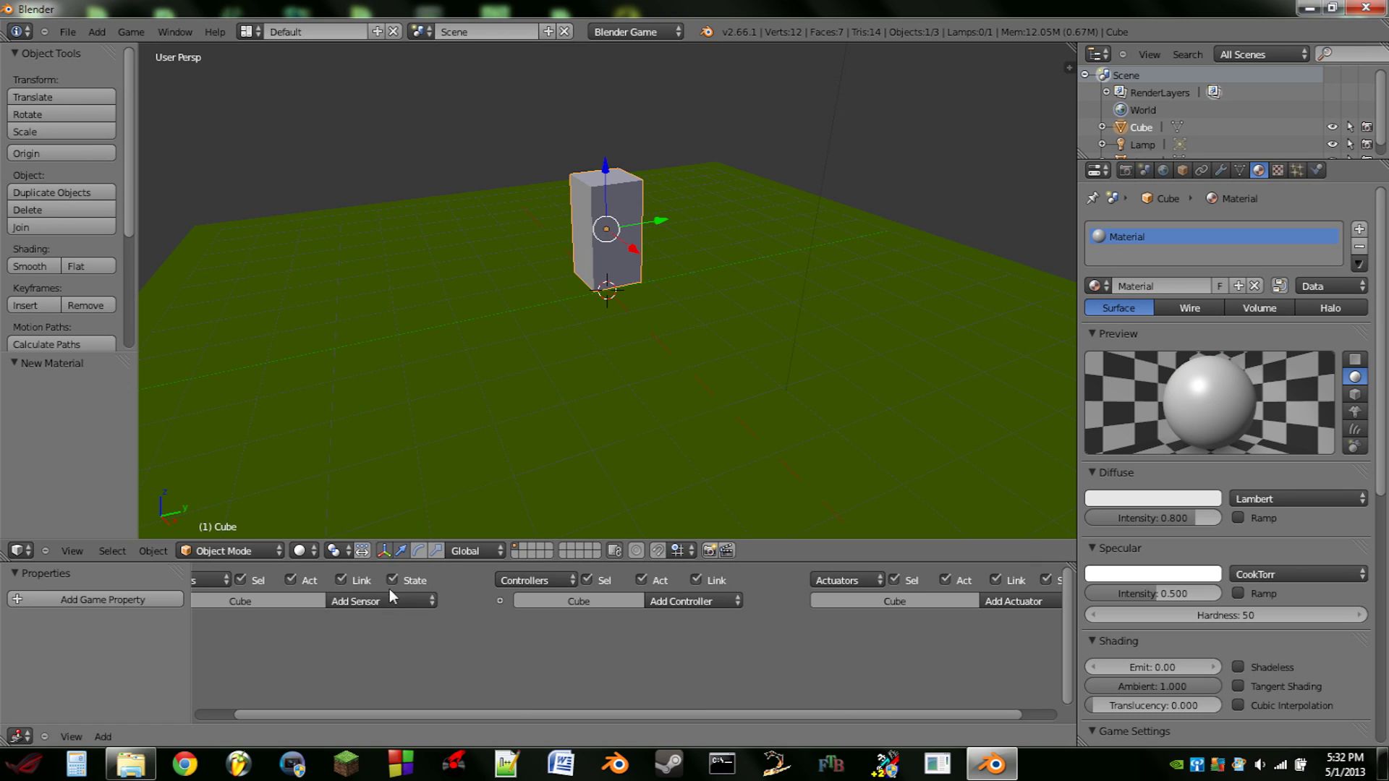
key("KP_3")
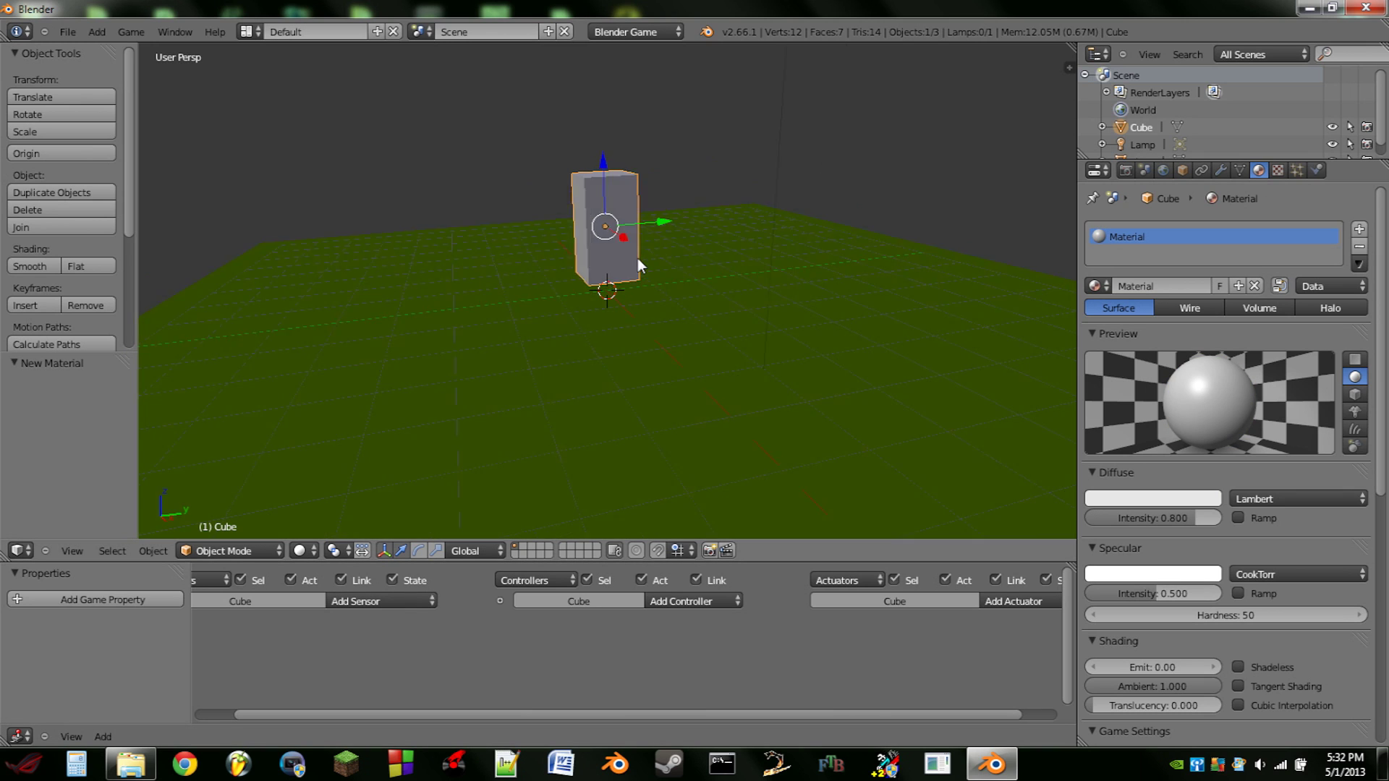
key("shift+s")
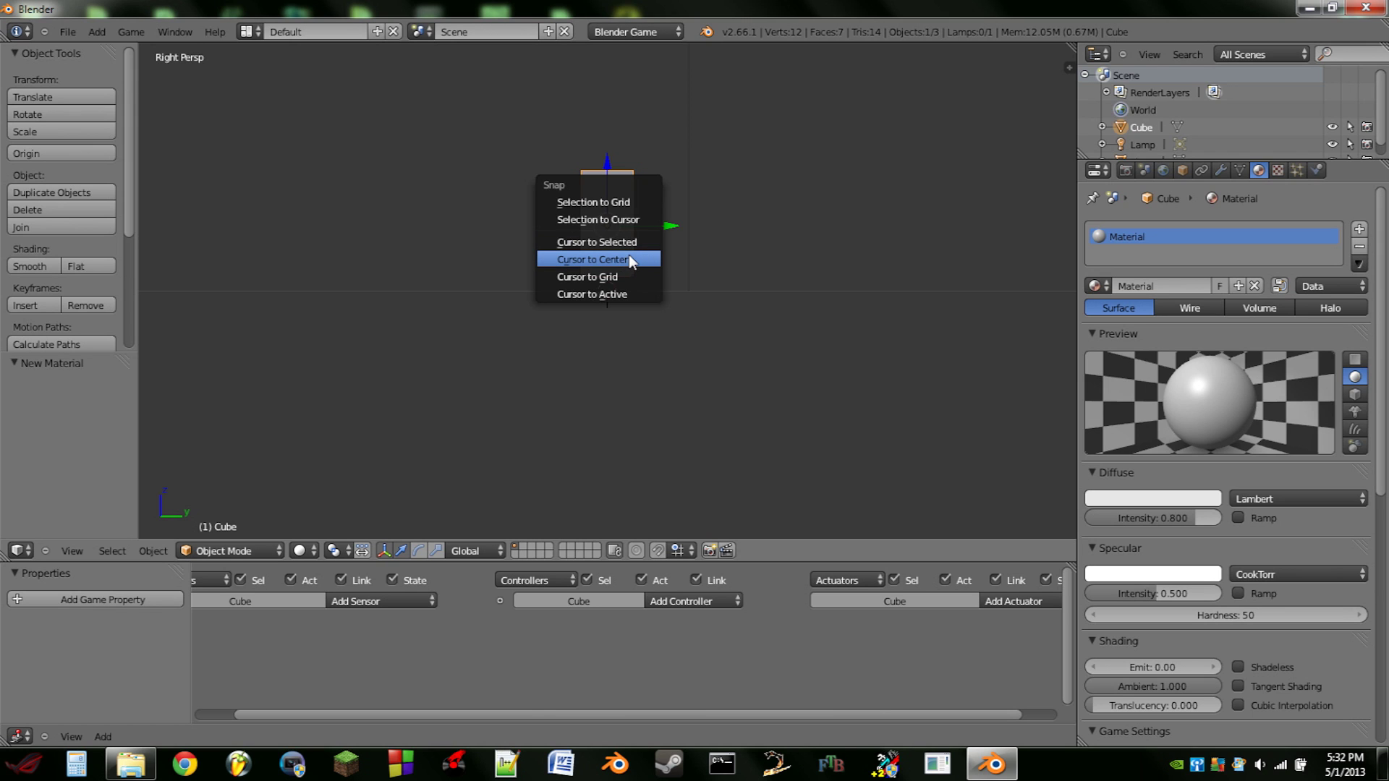
left_click(627, 243)
key("shift+a")
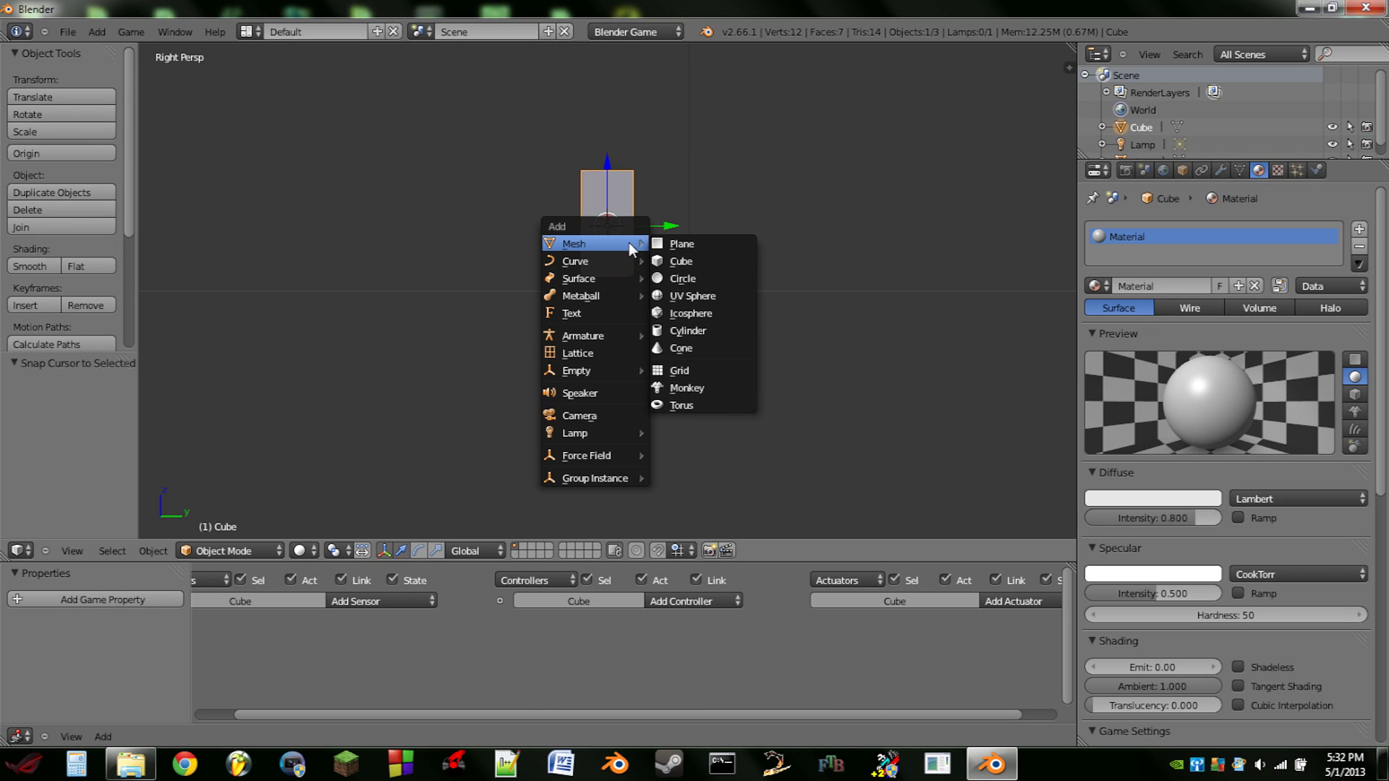
left_click(592, 414)
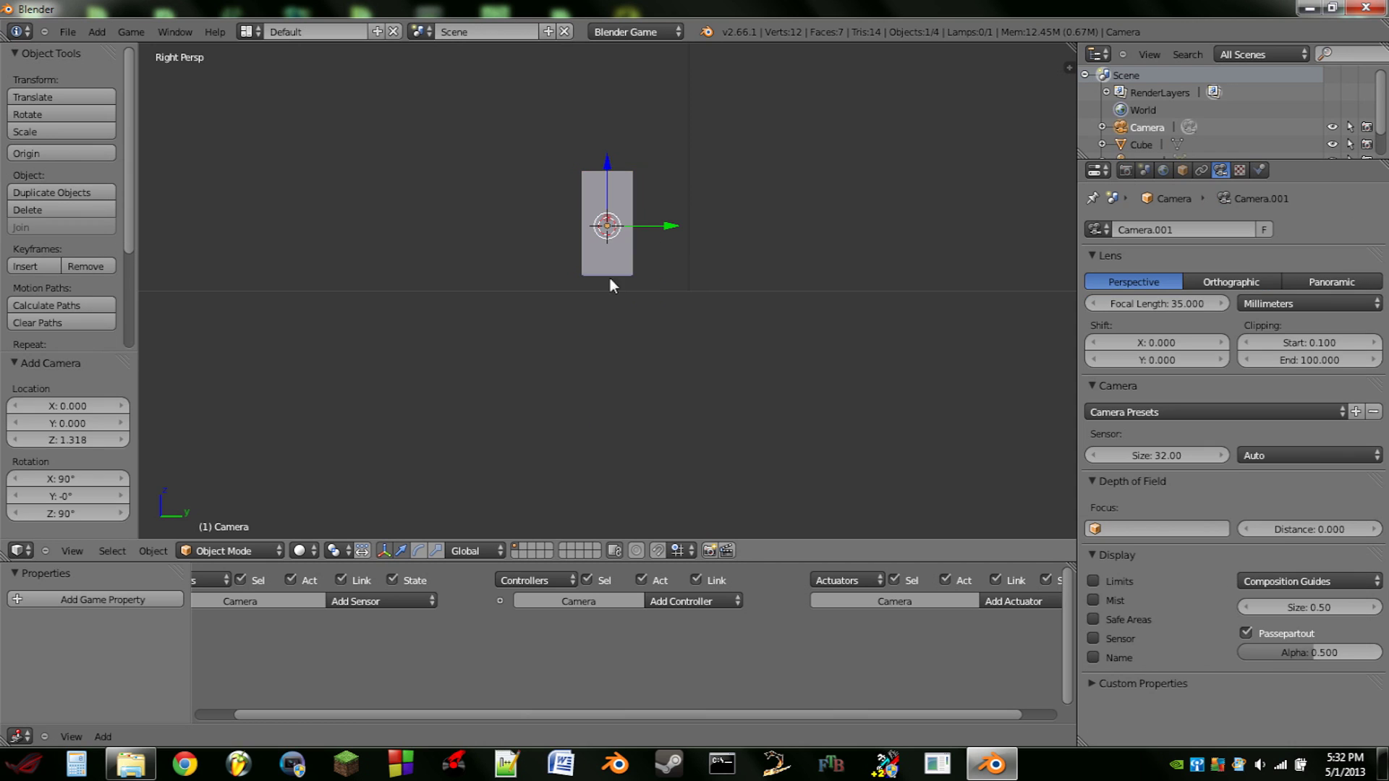
Step: Set the box's maximum draw type to Wire so the camera inside it can be seen
scroll(605, 145, "up", 2)
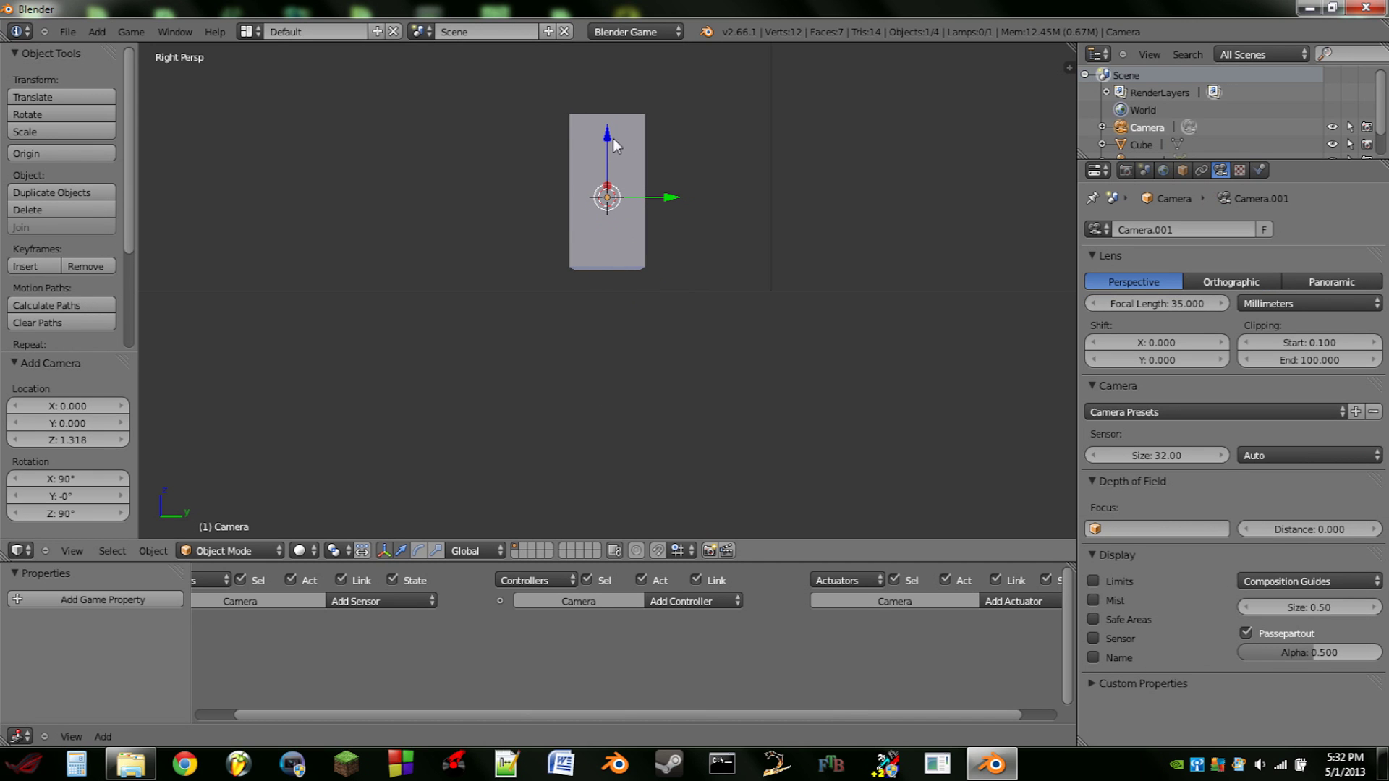
right_click(640, 251)
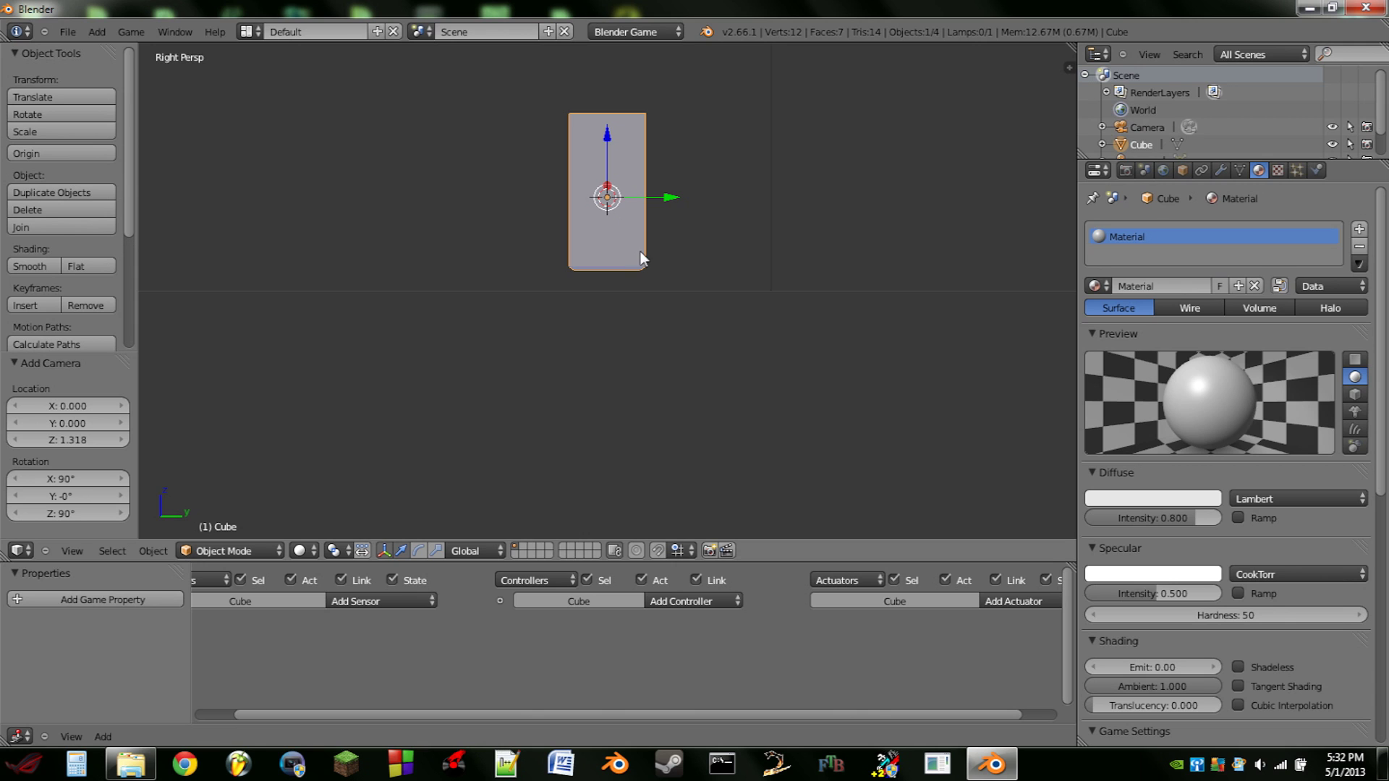
left_click(1183, 169)
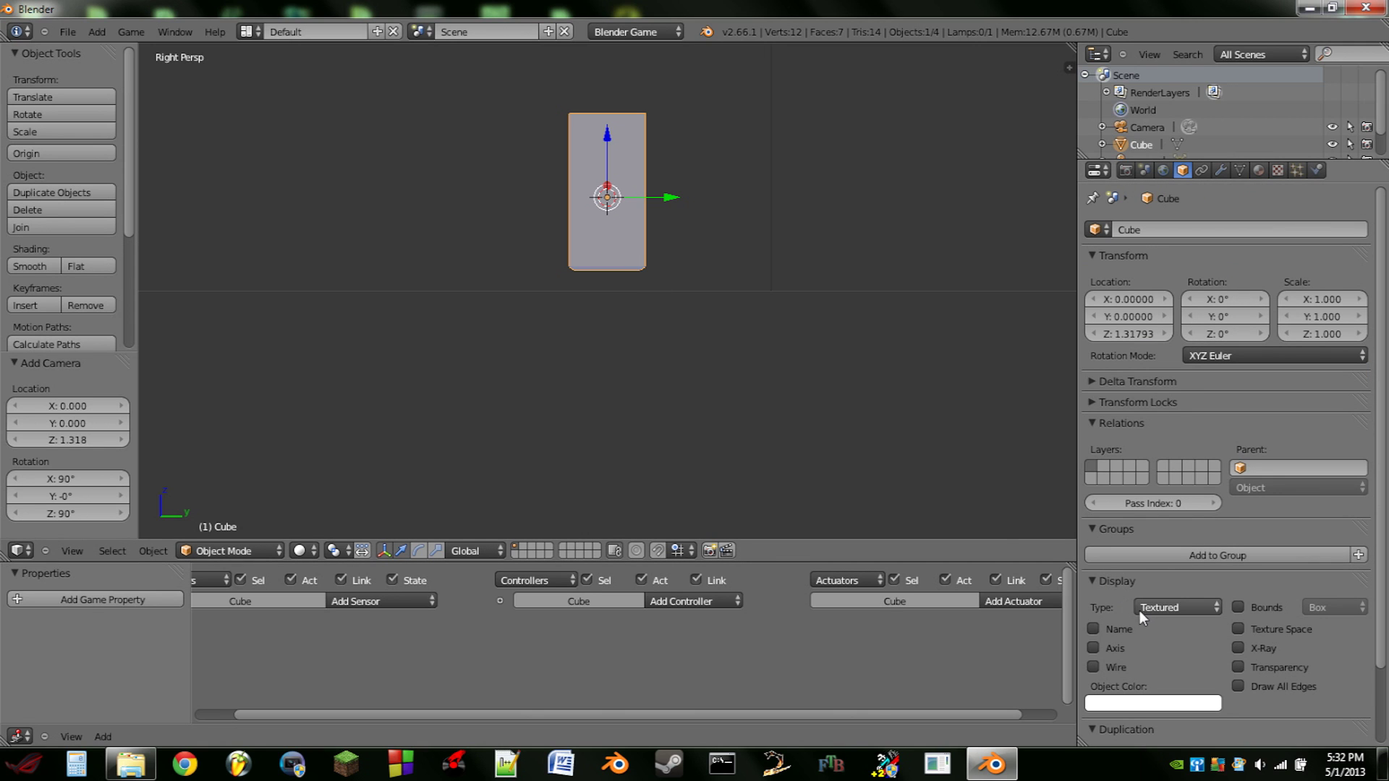
left_click(1158, 608)
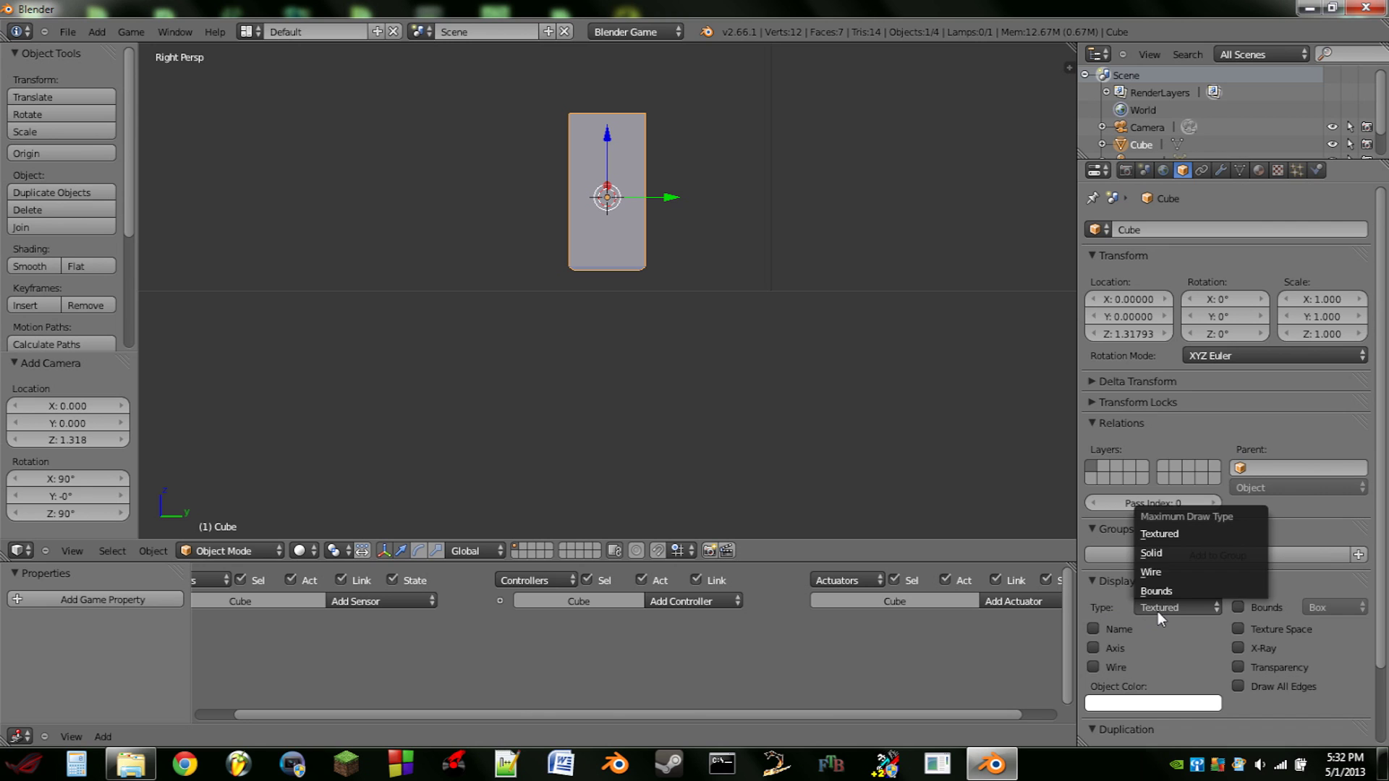
left_click(1162, 570)
scroll(640, 172, "up", 1)
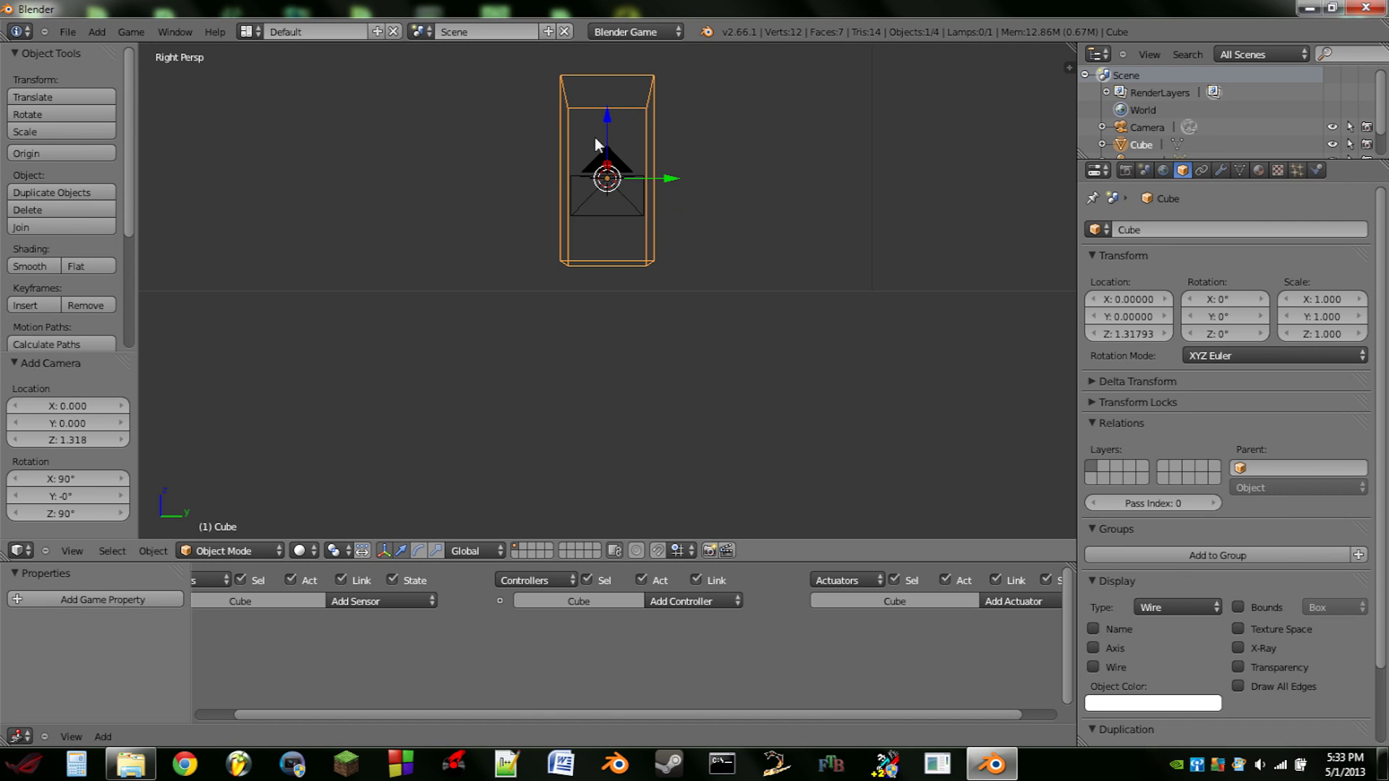
Step: Clear the rotation of the camera inside the box
right_click(616, 171)
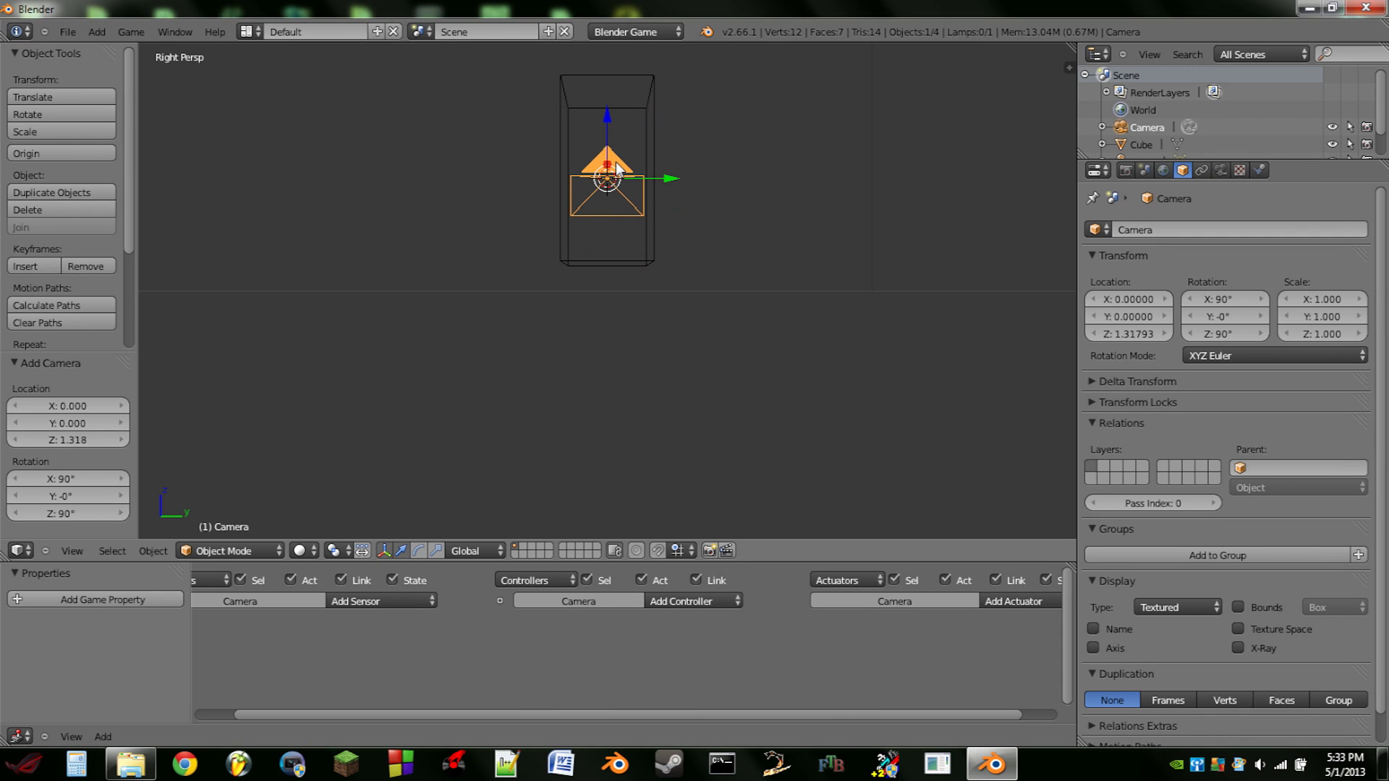
key("alt+r")
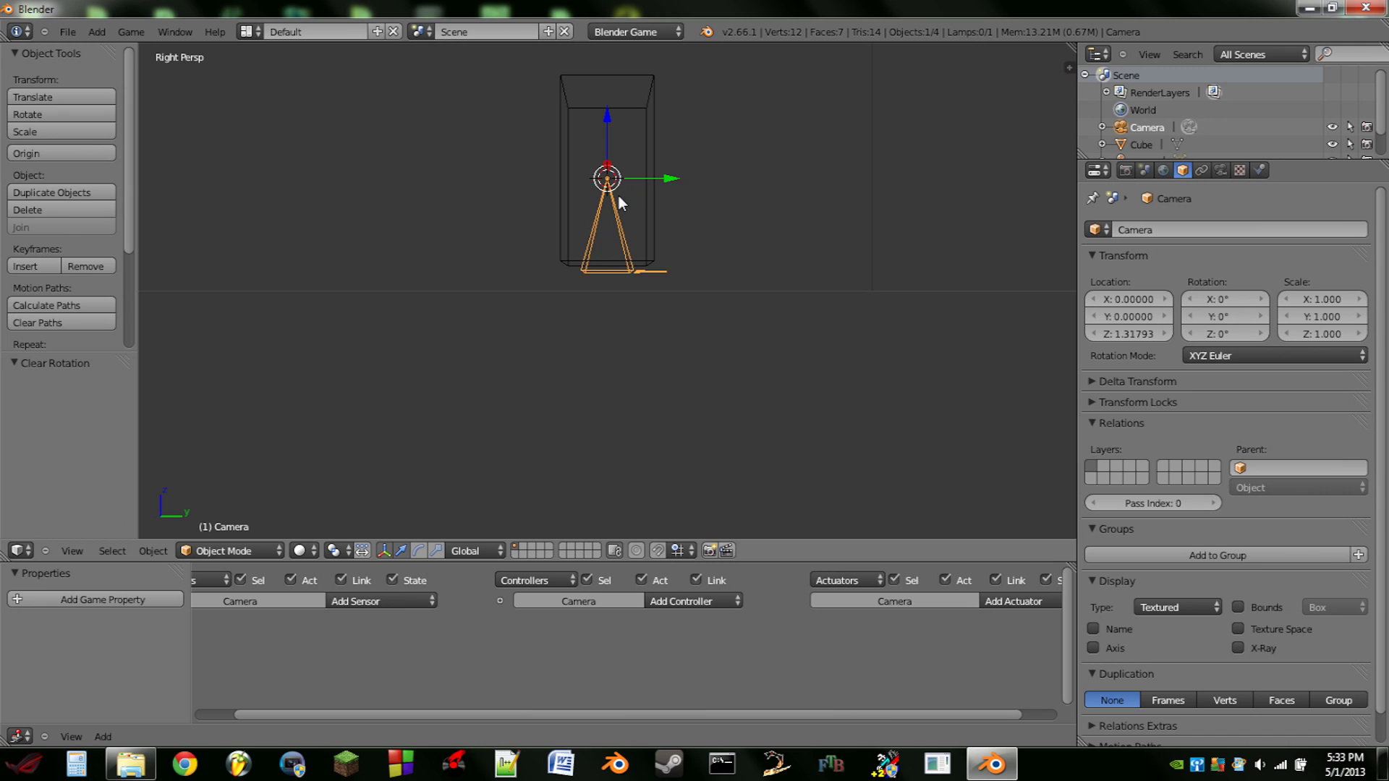
type("r90")
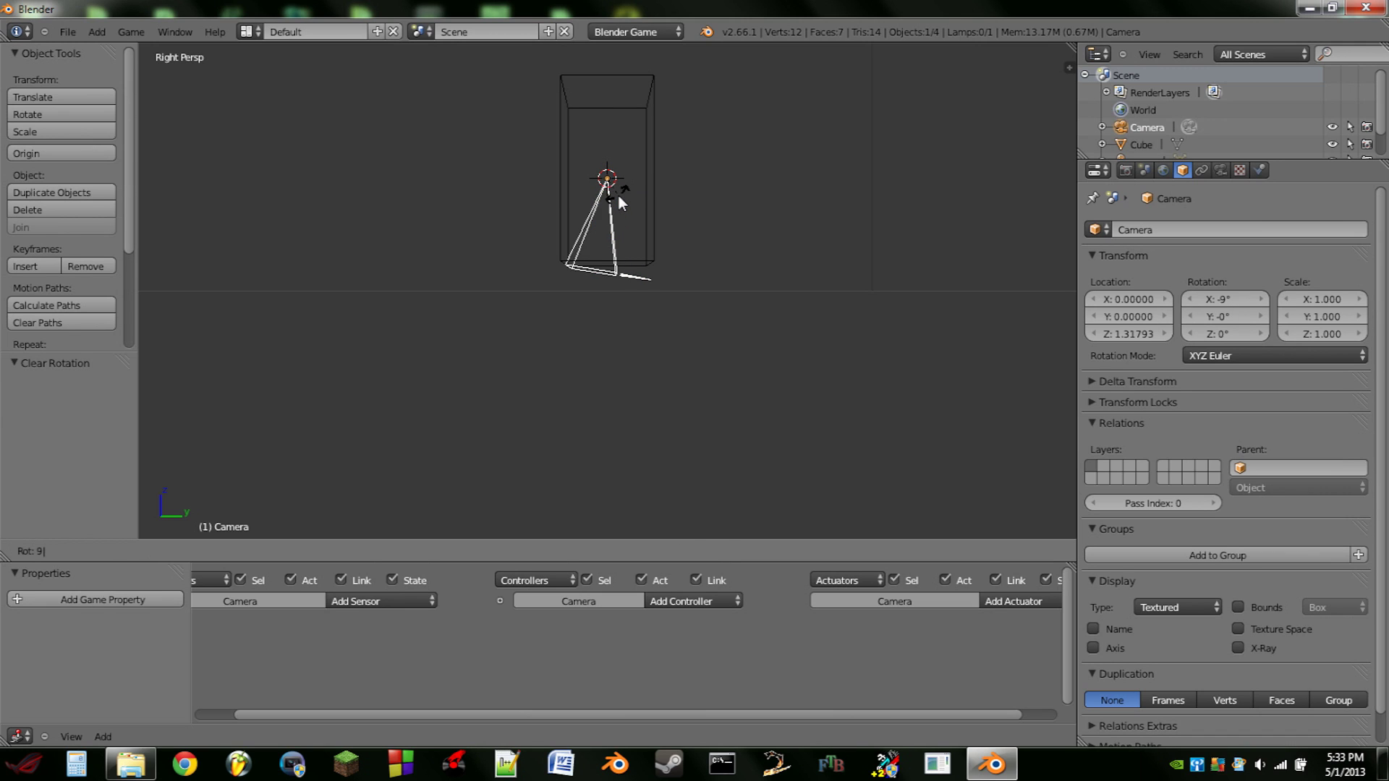
key("Return")
key("ctrl+z")
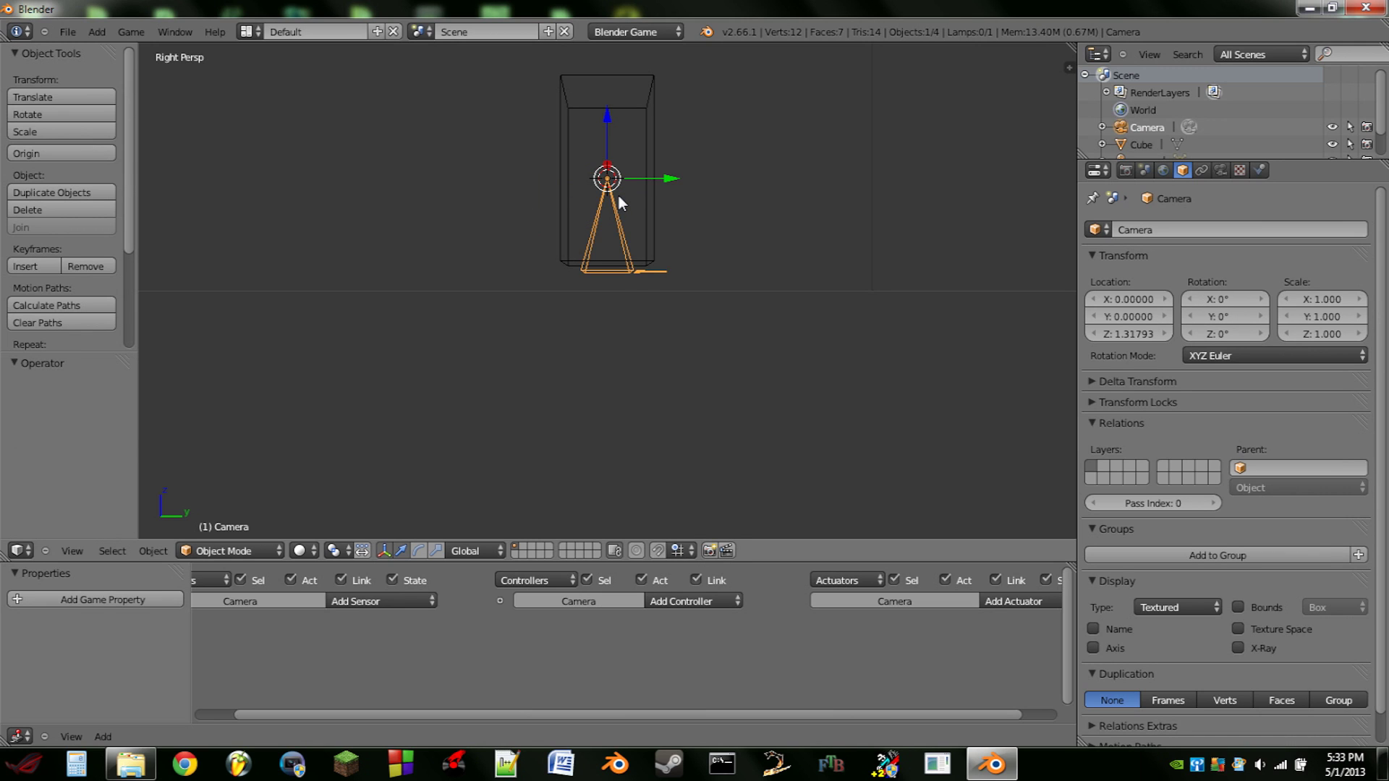
Step: Rotate the camera 90° about the X axis so it looks horizontally out of the box
type("rx90")
key("Return")
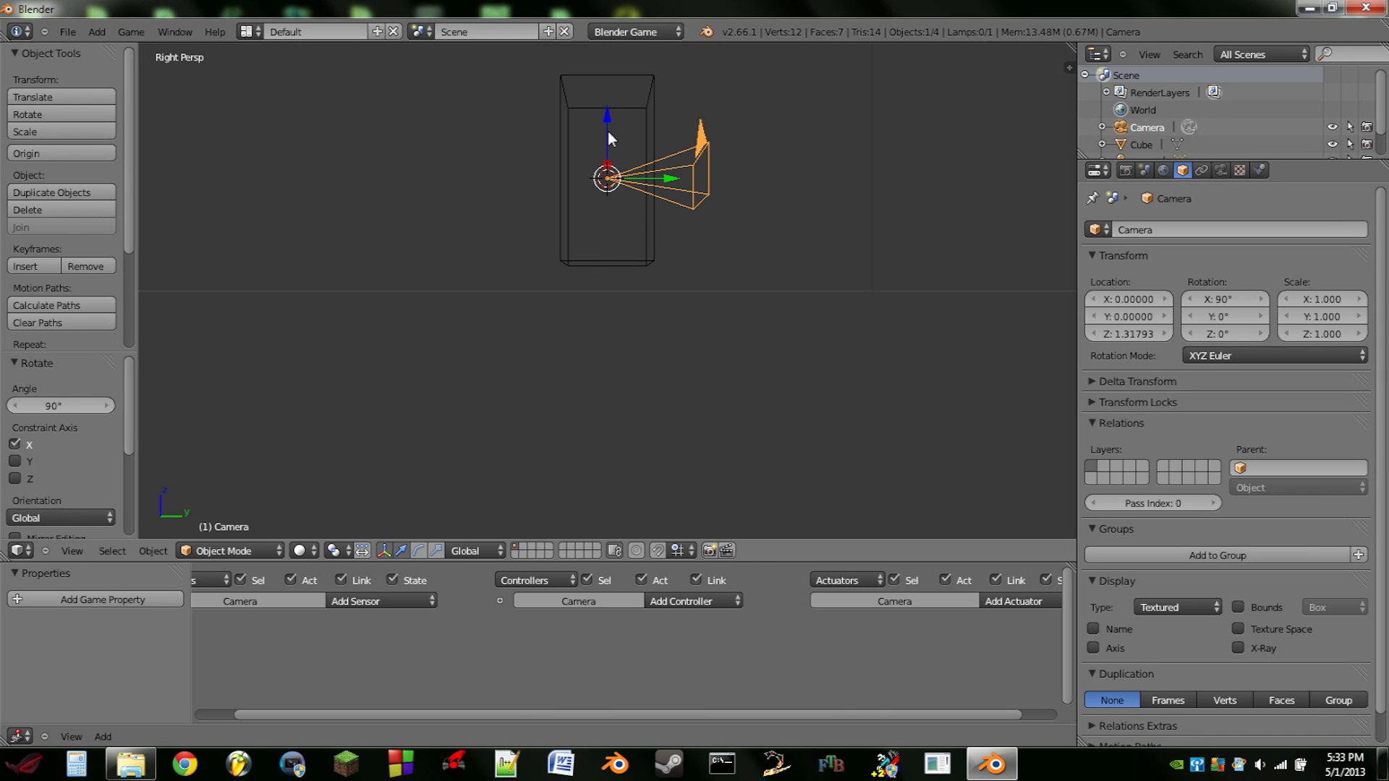
Step: Raise the camera about 0.63 along Z into the upper part of the box and scale it to about 0.46
left_click_drag(606, 124, 606, 70)
key("s")
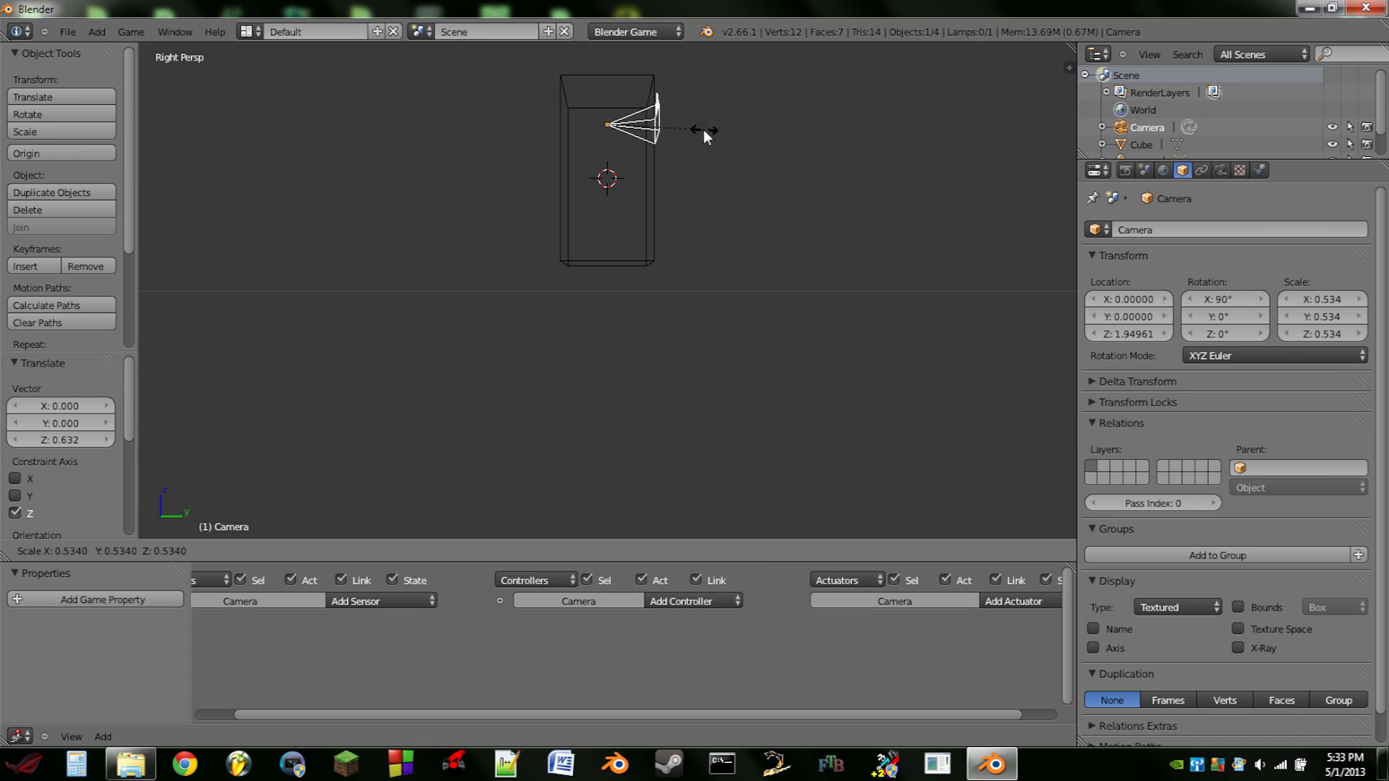
left_click(692, 129)
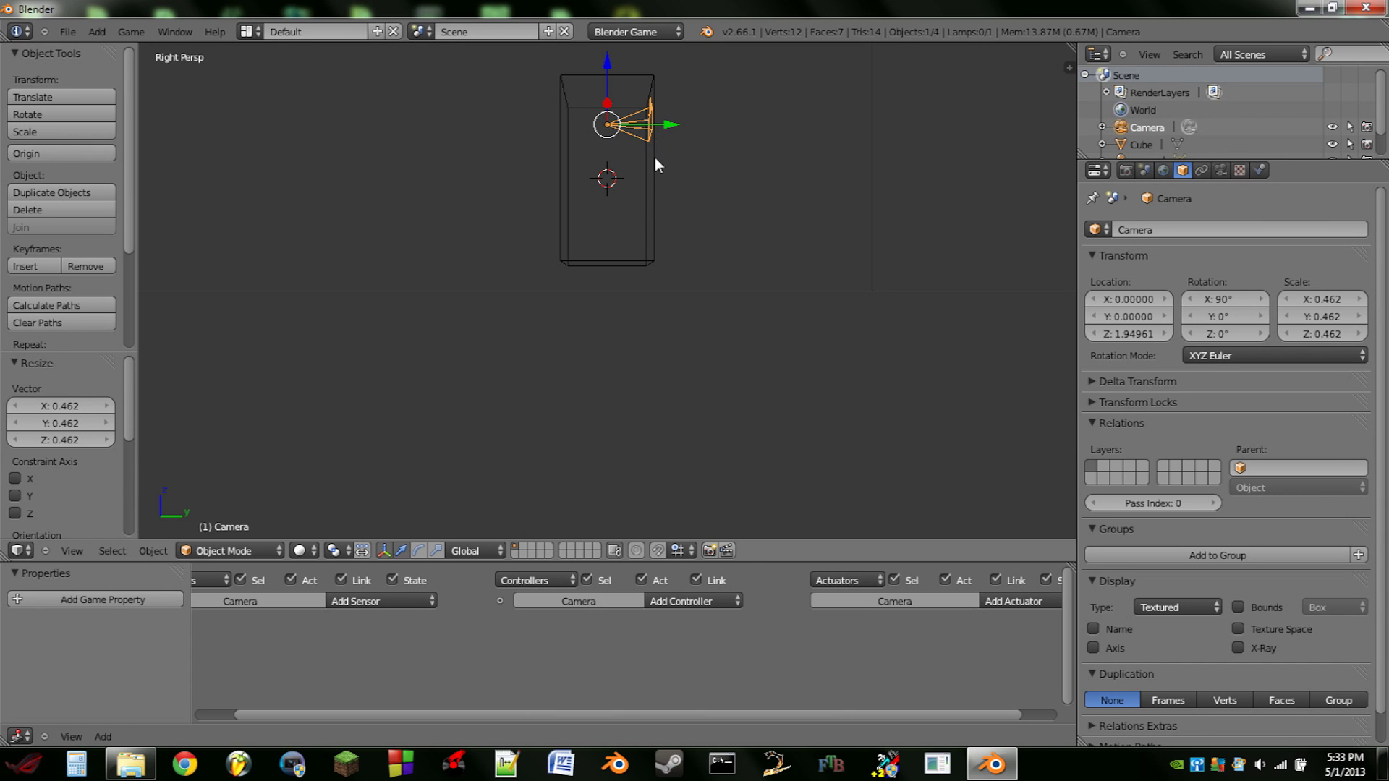
Step: Parent the camera to the box with the Object parent type
right_click(655, 165, "shift")
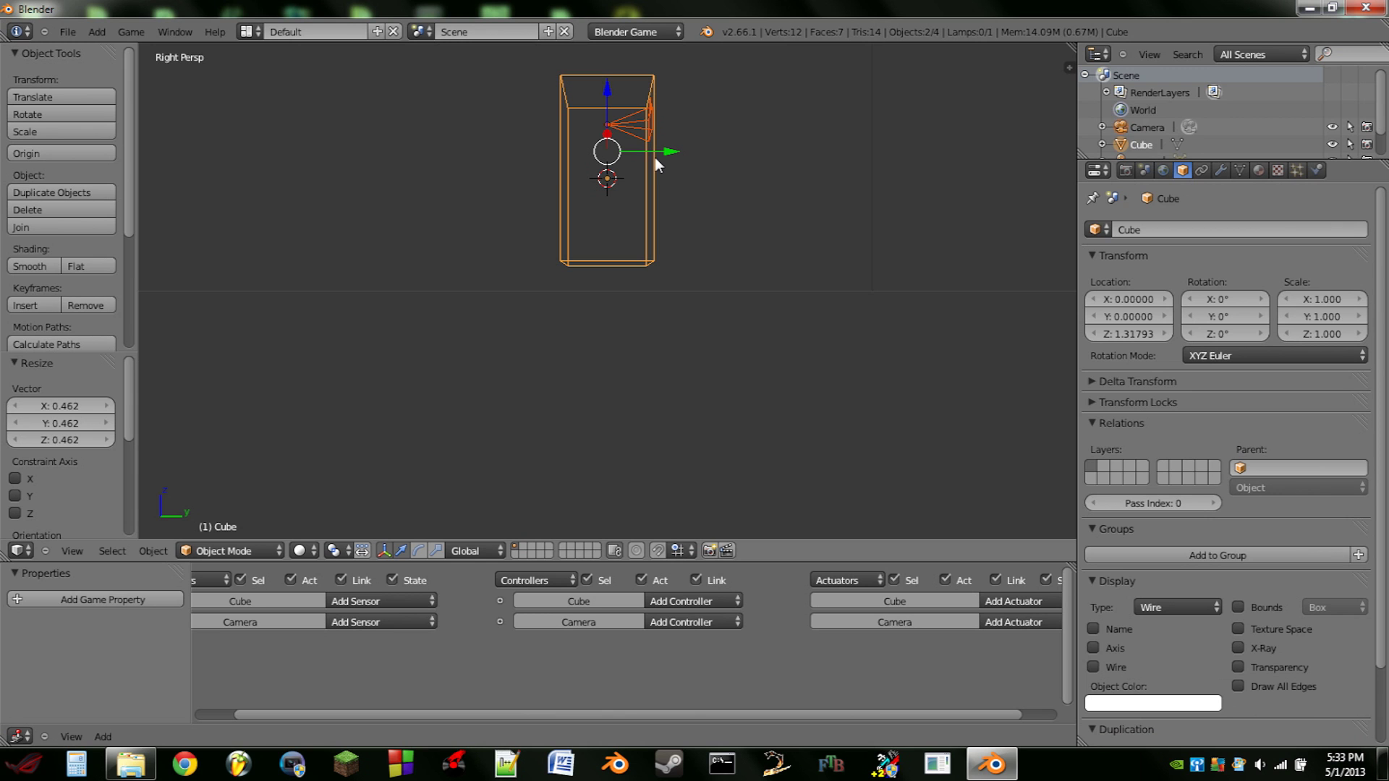
key("ctrl+p")
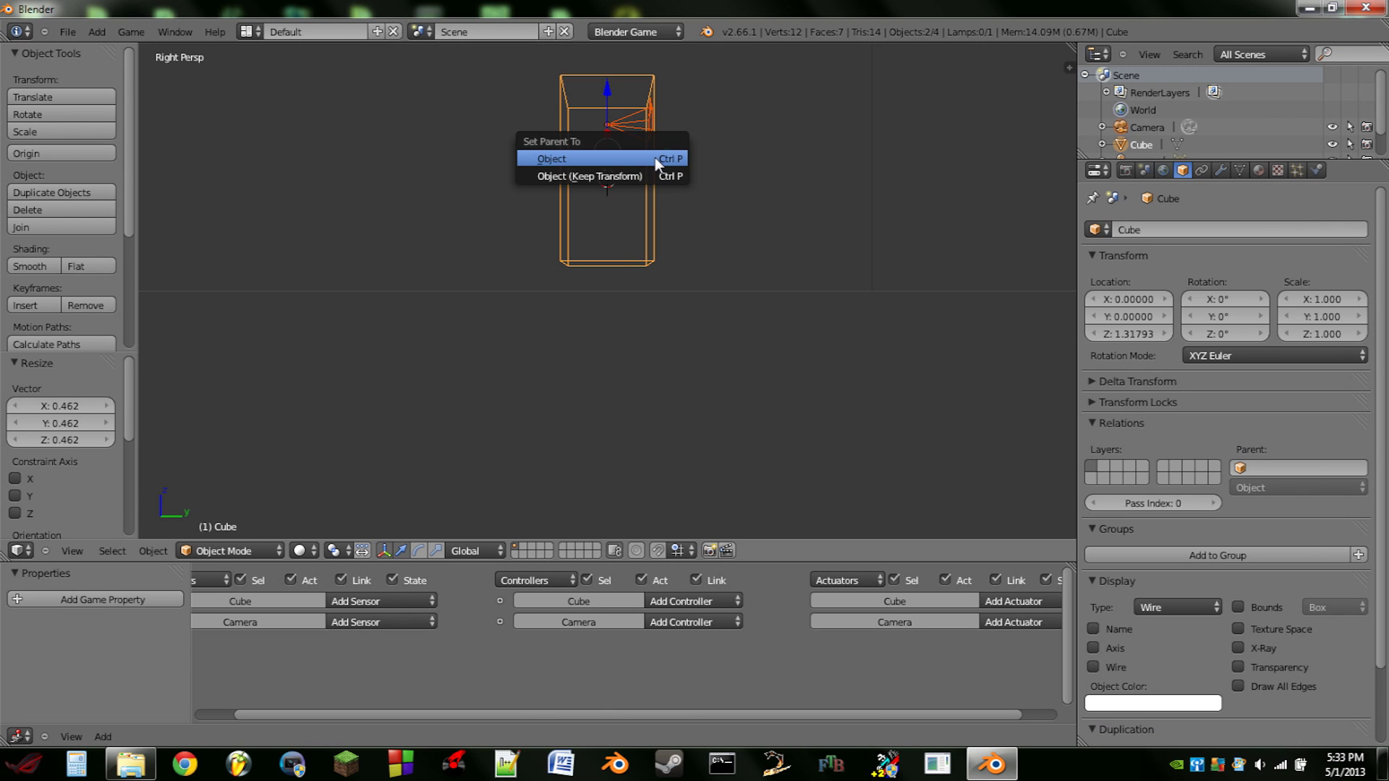
left_click(566, 154)
middle_click_drag(620, 151, 641, 232)
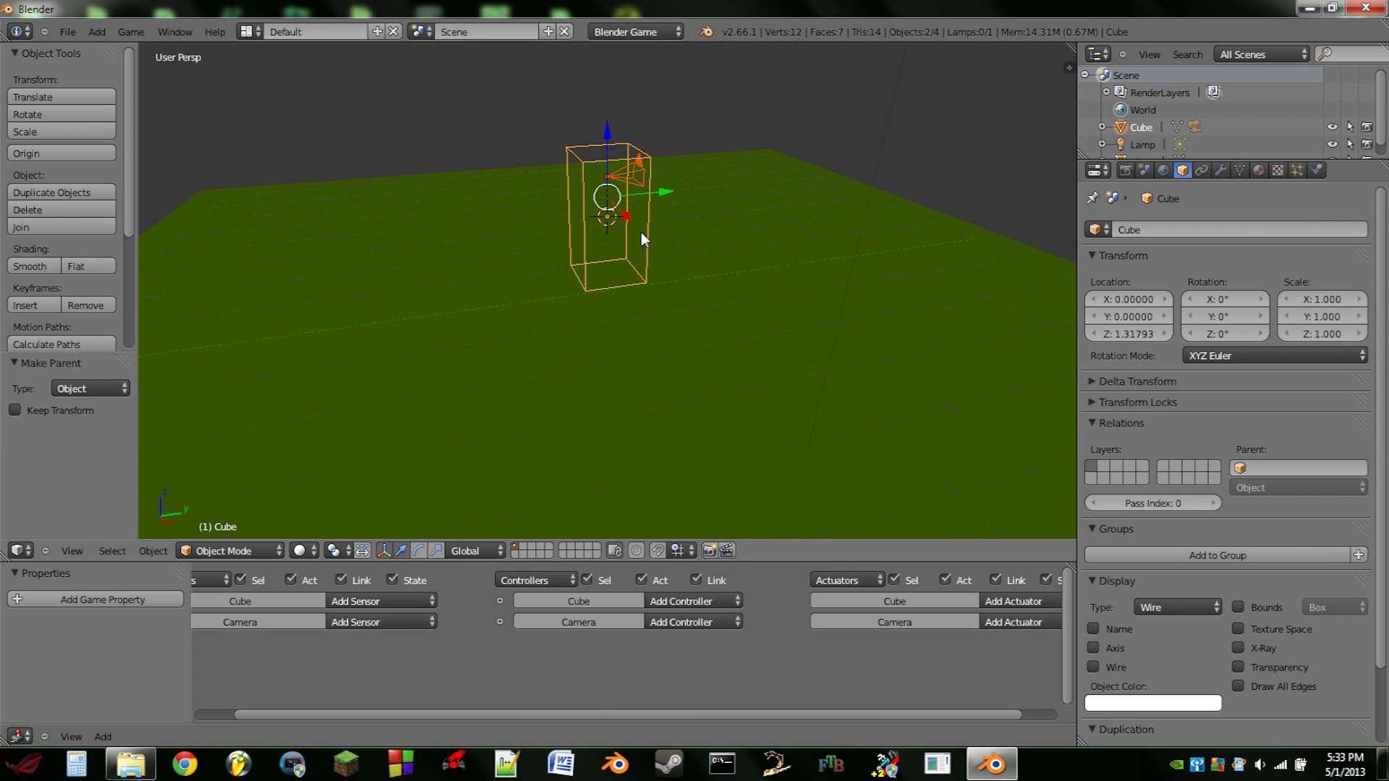
Step: Select only the box and trial-move it to check whether the camera follows, cancelling the move
right_click(645, 230)
key("g")
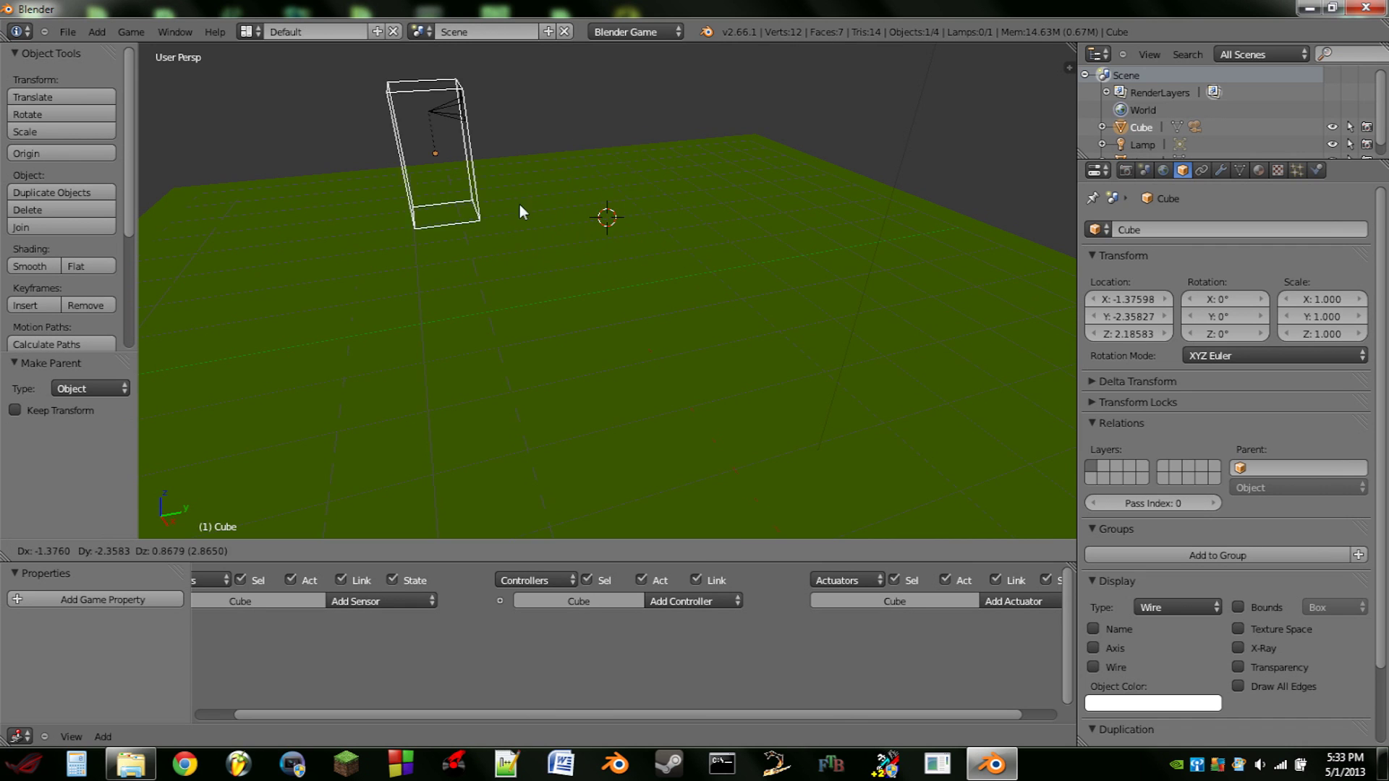
right_click(648, 258)
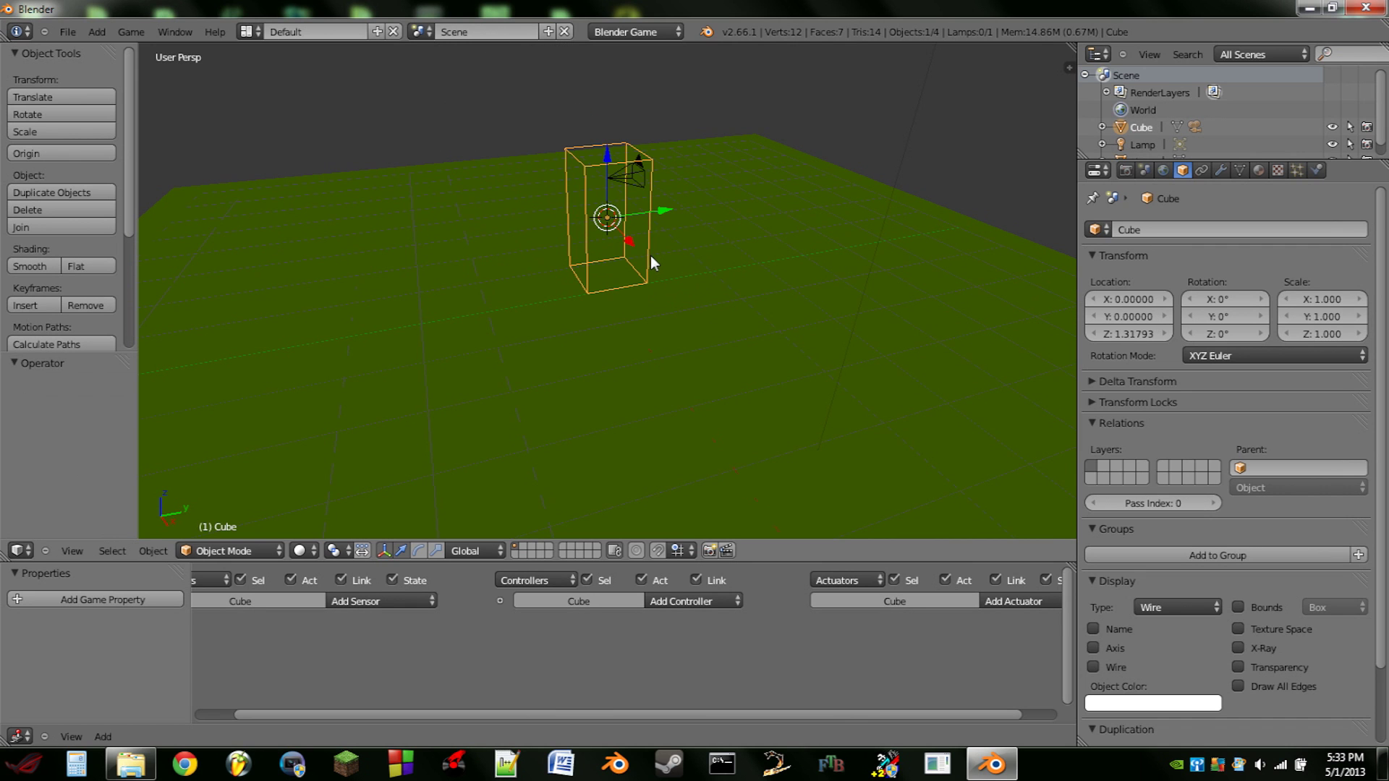
Step: Set the box's physics type to Character
left_click(1318, 174)
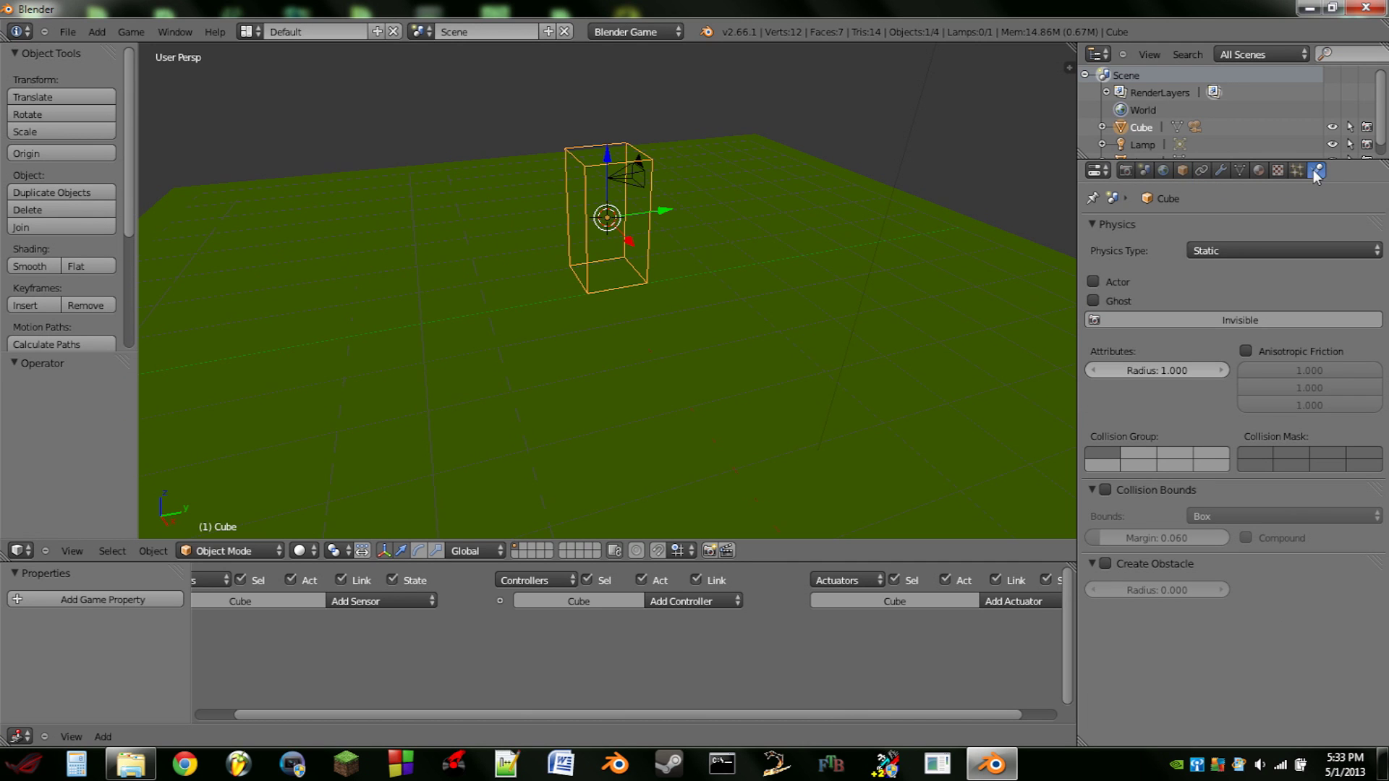
left_click(1273, 249)
left_click(1197, 255)
left_click(1196, 255)
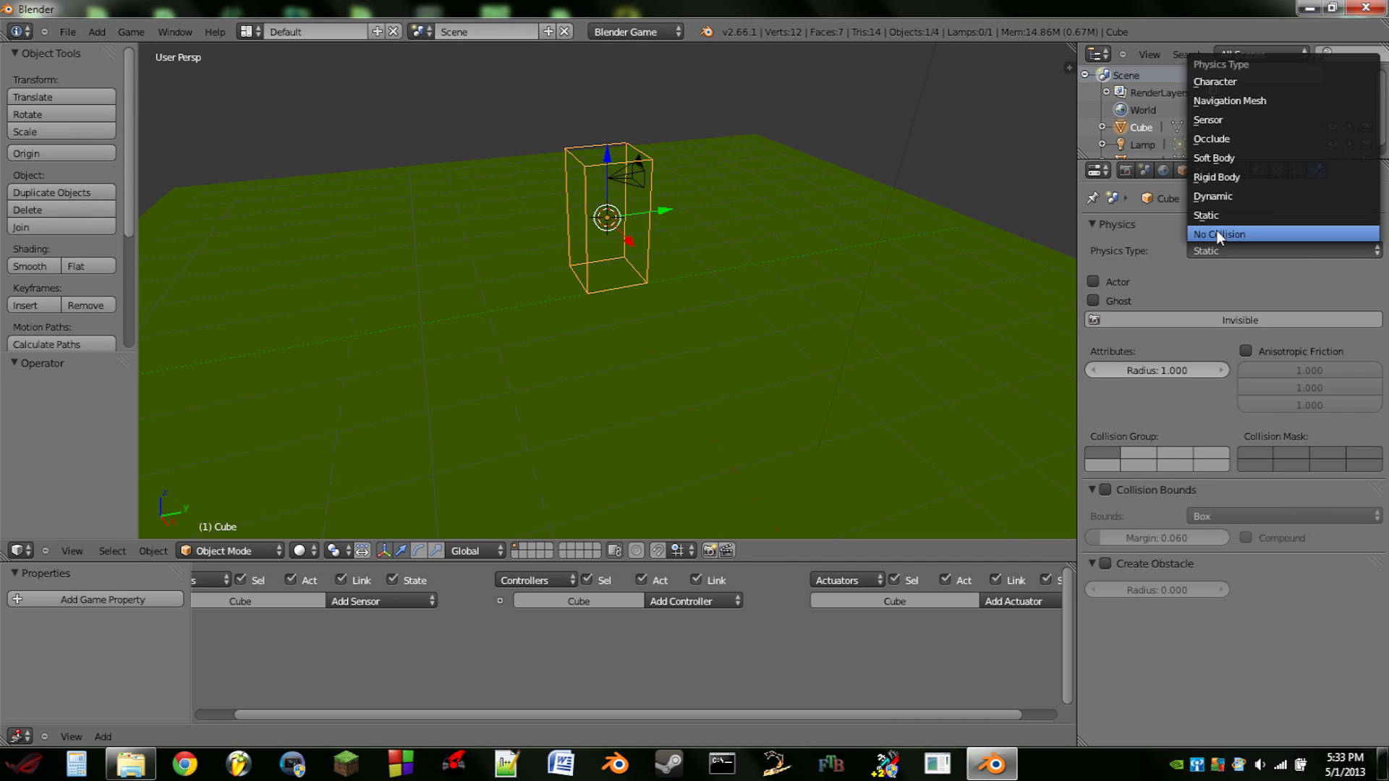
left_click(1248, 78)
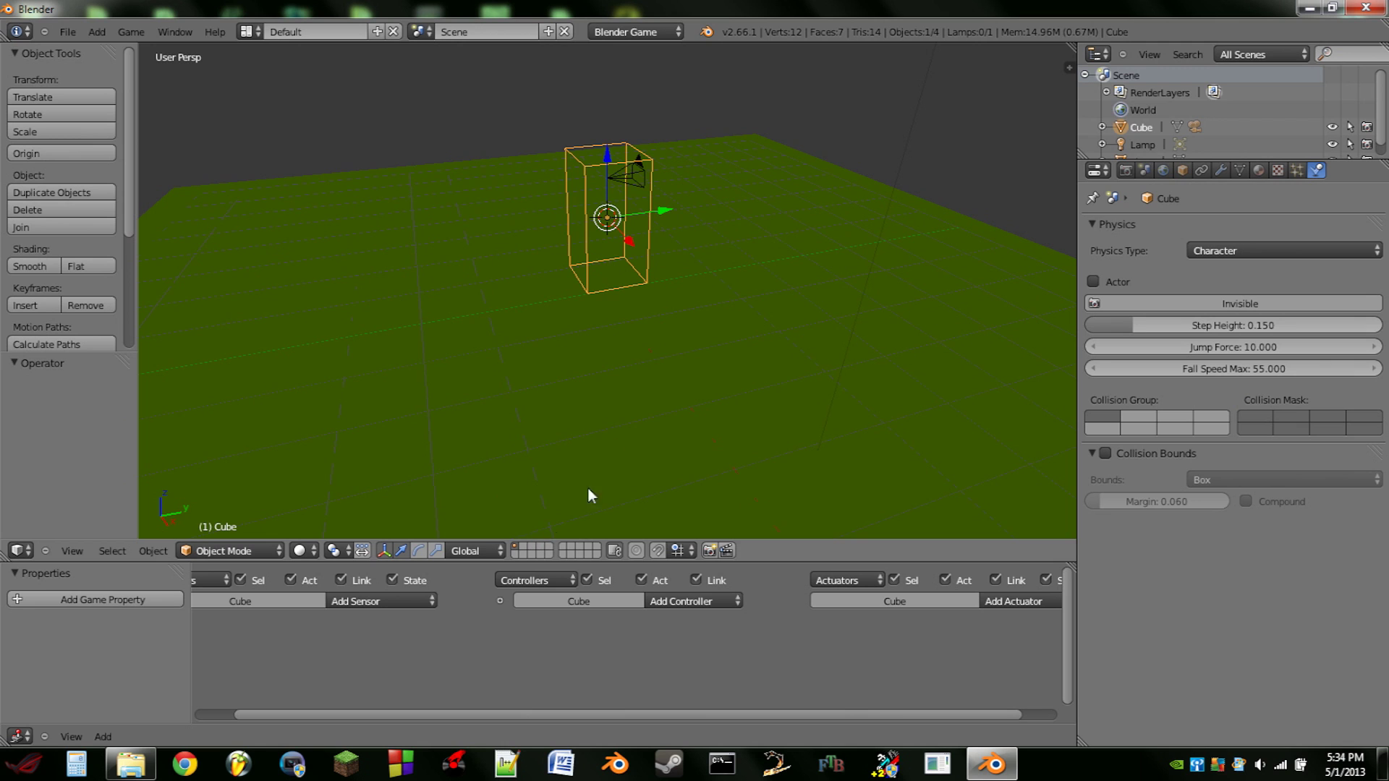
Step: Add a Keyboard sensor named Up to the box, assign it the W key and collapse it, enlarging the Logic Editor to fit
left_click(389, 606)
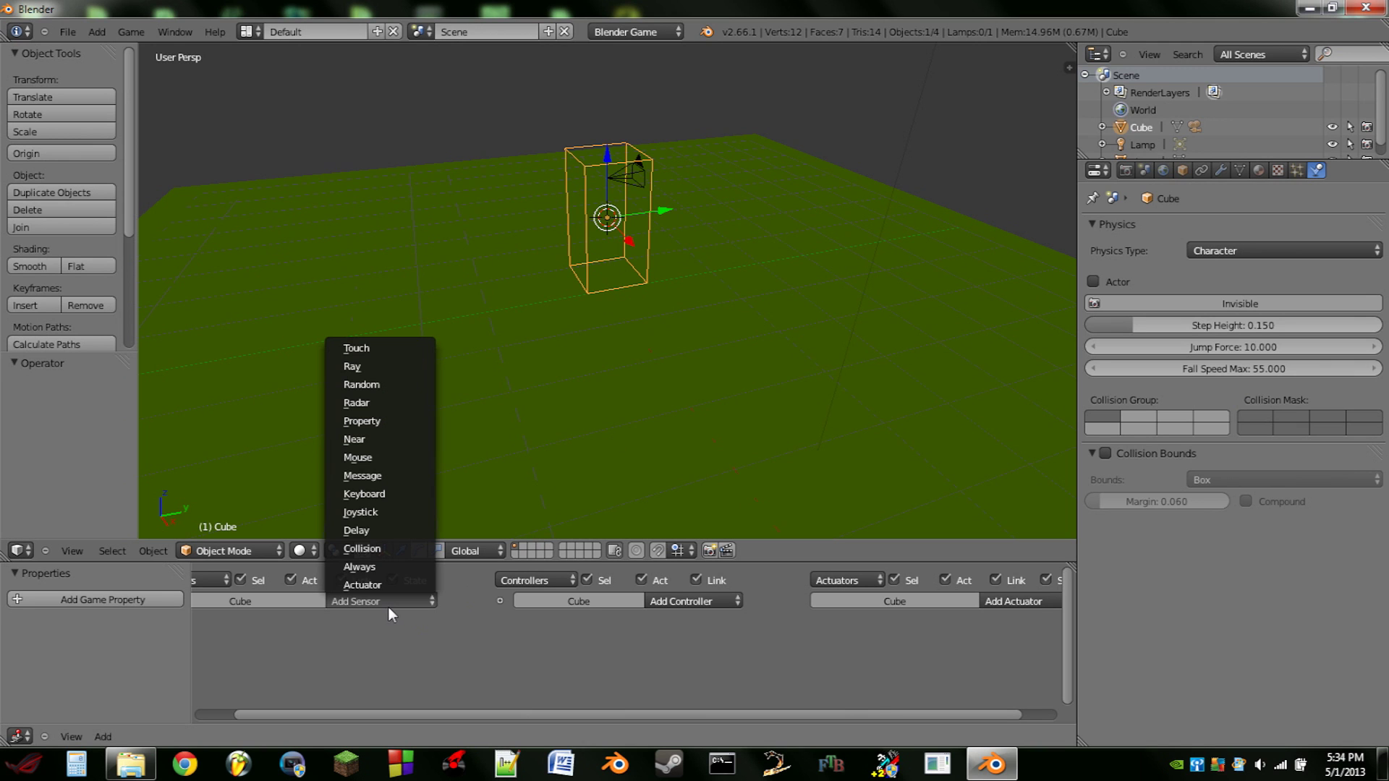
left_click(380, 495)
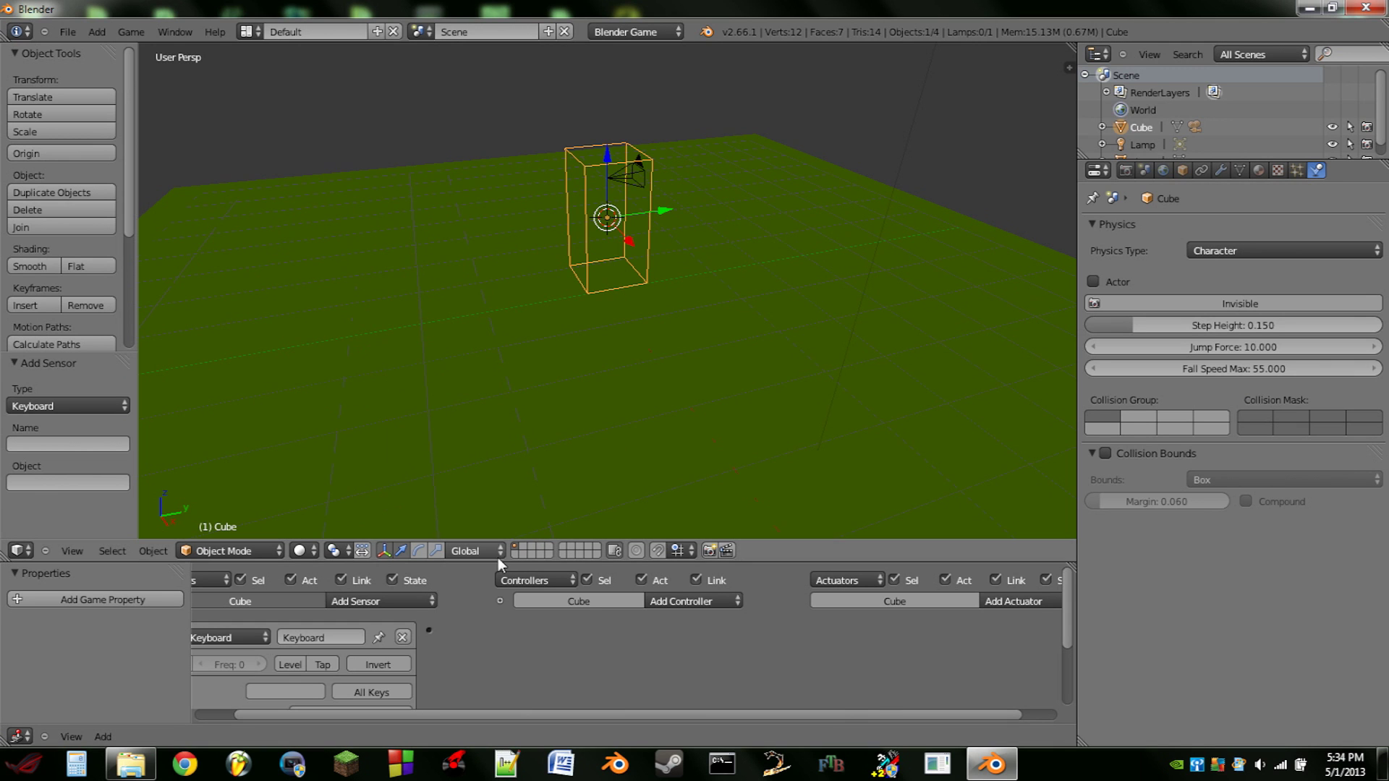
left_click_drag(497, 562, 497, 322)
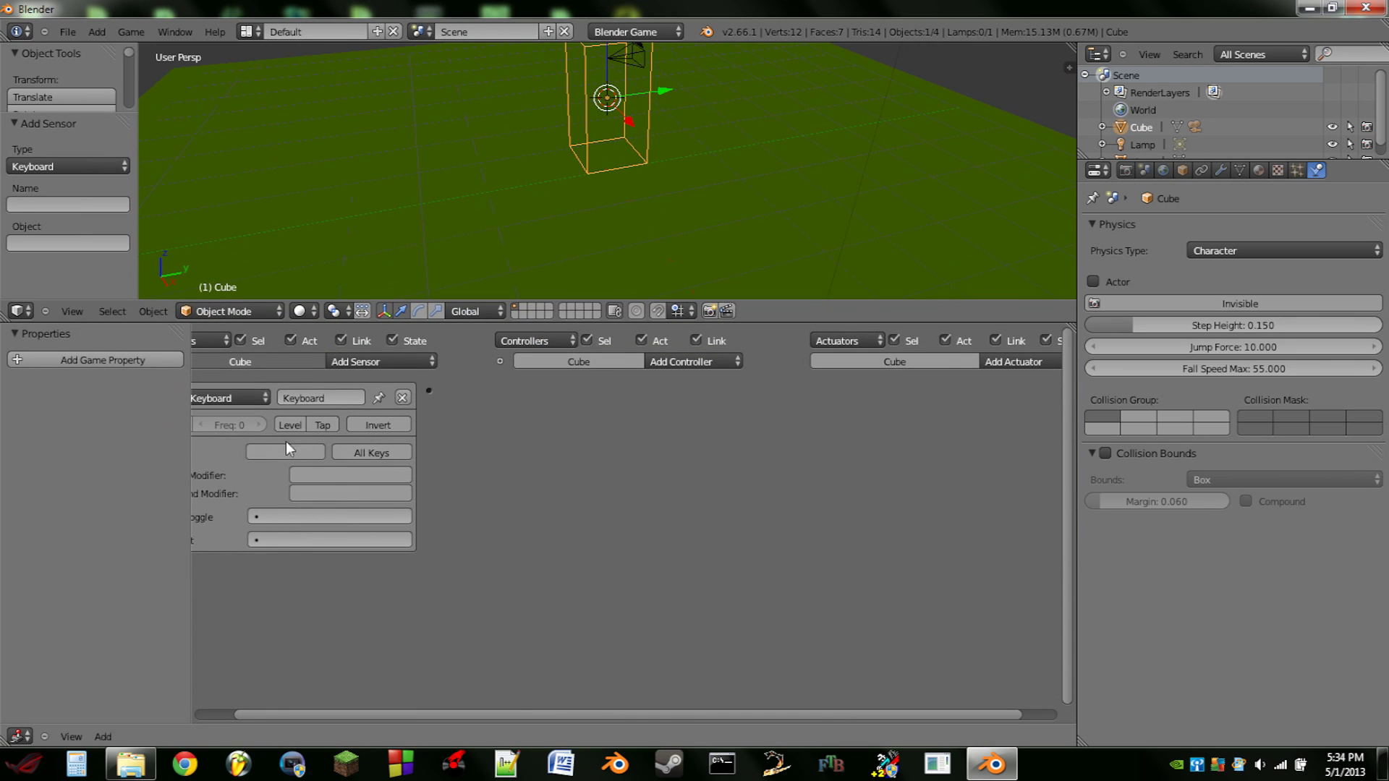
scroll(434, 461, "left", 2, "ctrl")
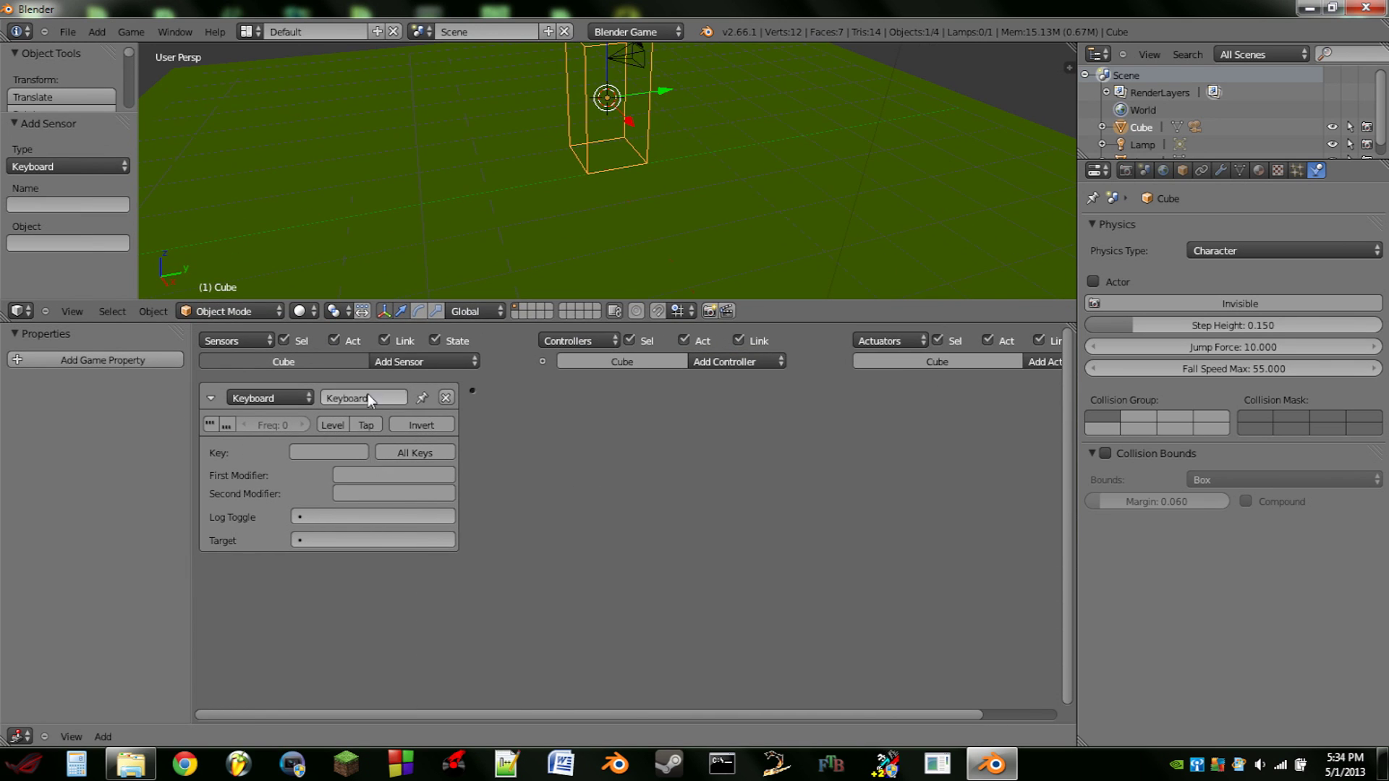
type("Up")
key("Return")
left_click(318, 451)
key("w")
left_click(326, 449)
left_click(211, 398)
Step: Add a second Keyboard sensor named Down, assign its key and collapse it
left_click(427, 362)
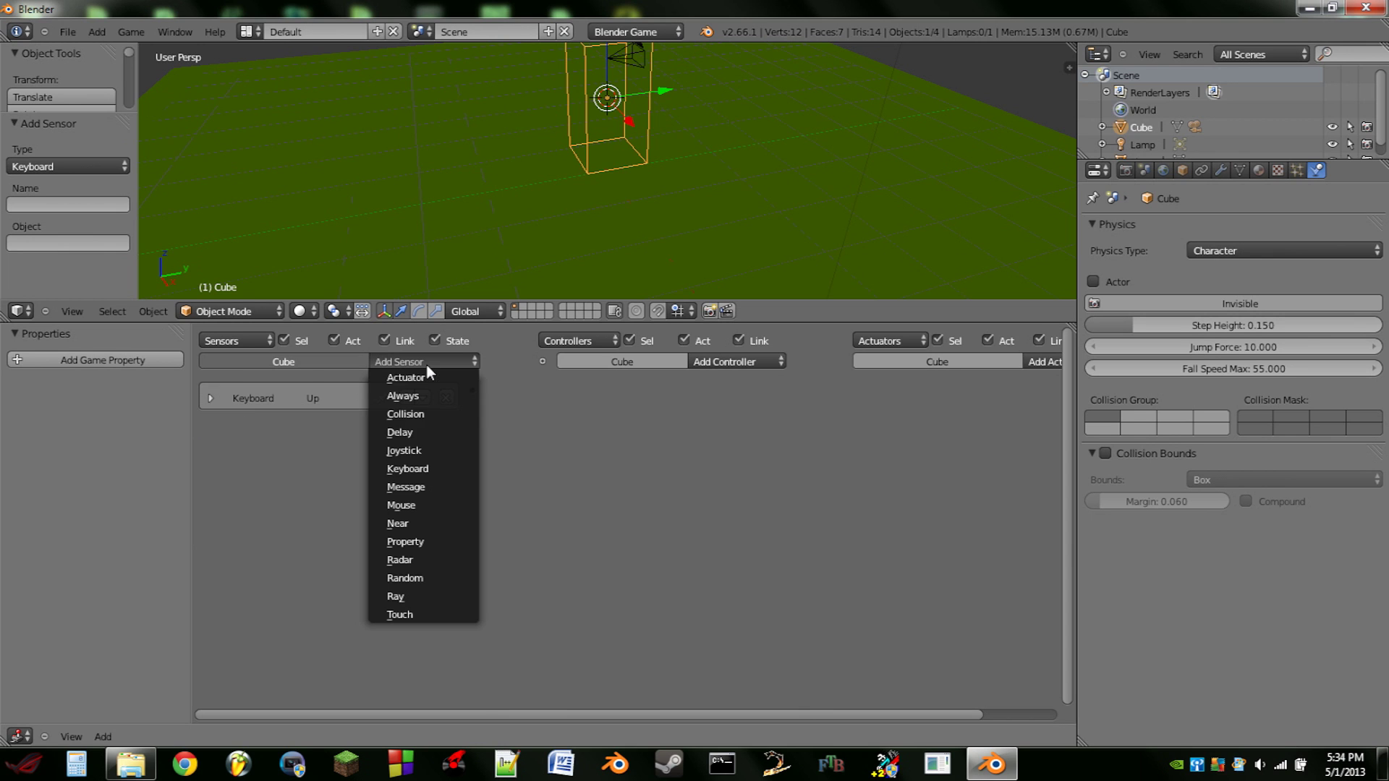
left_click(431, 468)
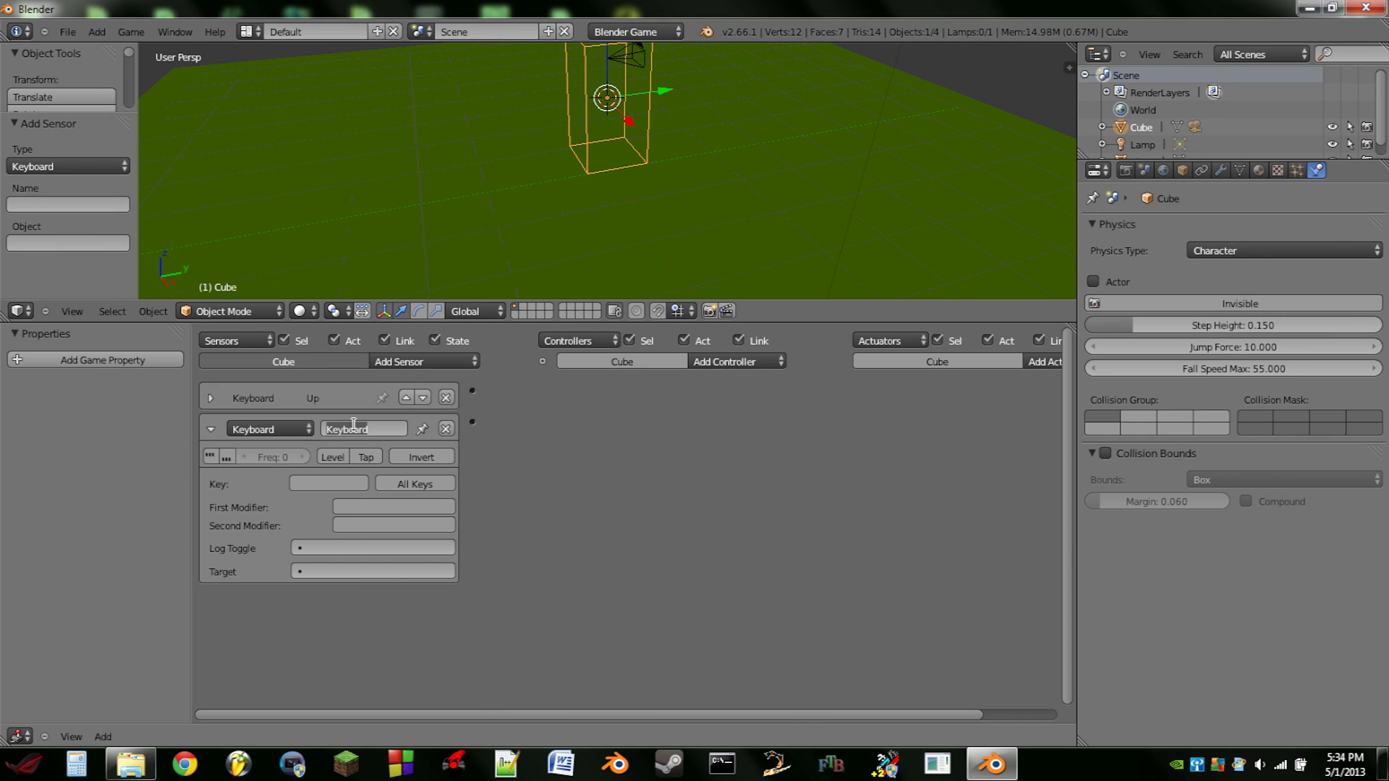
left_click(354, 428)
type("Down")
key("Return")
left_click(341, 484)
left_click(211, 429)
Step: Add a third Keyboard sensor named Left, assign it the A key and collapse it
left_click(443, 362)
left_click(437, 468)
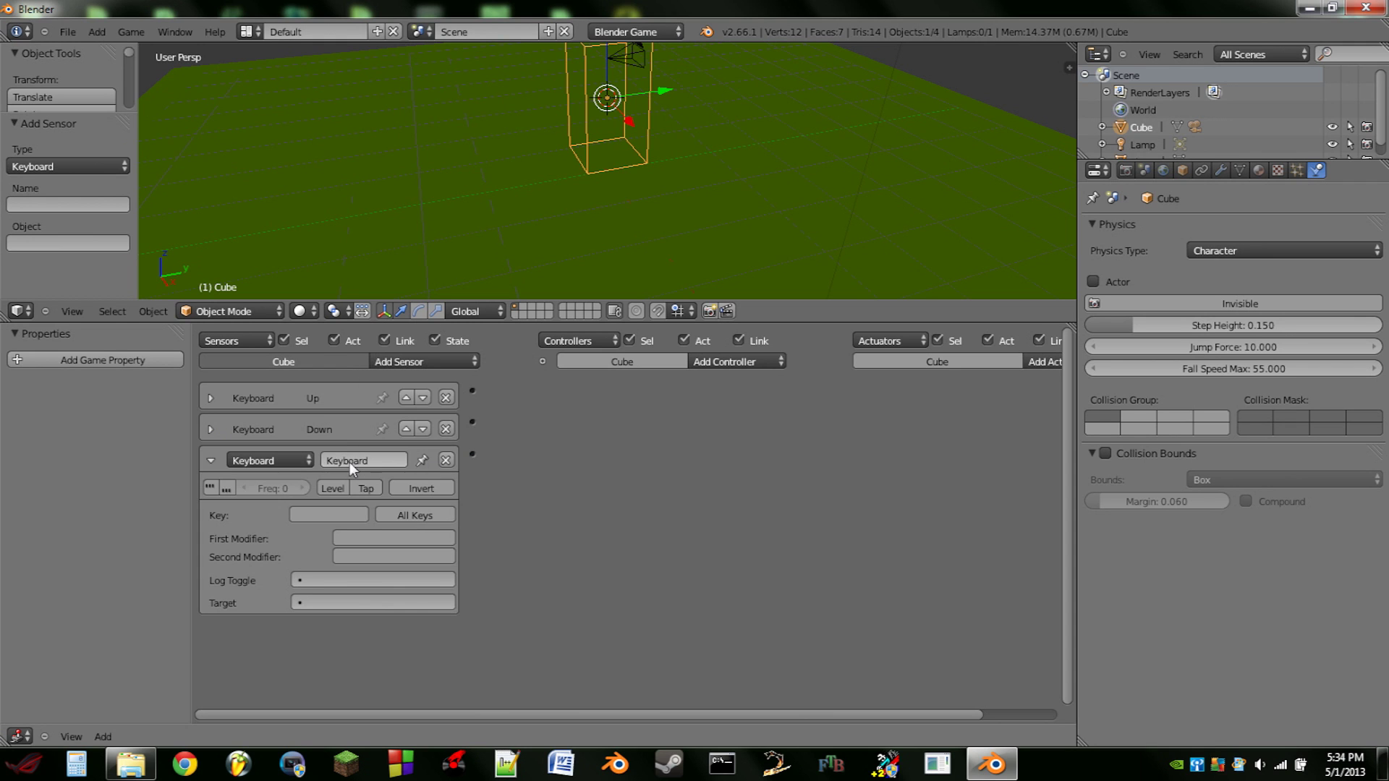
key("BackSpace")
left_click(328, 515)
key("a")
left_click(210, 460)
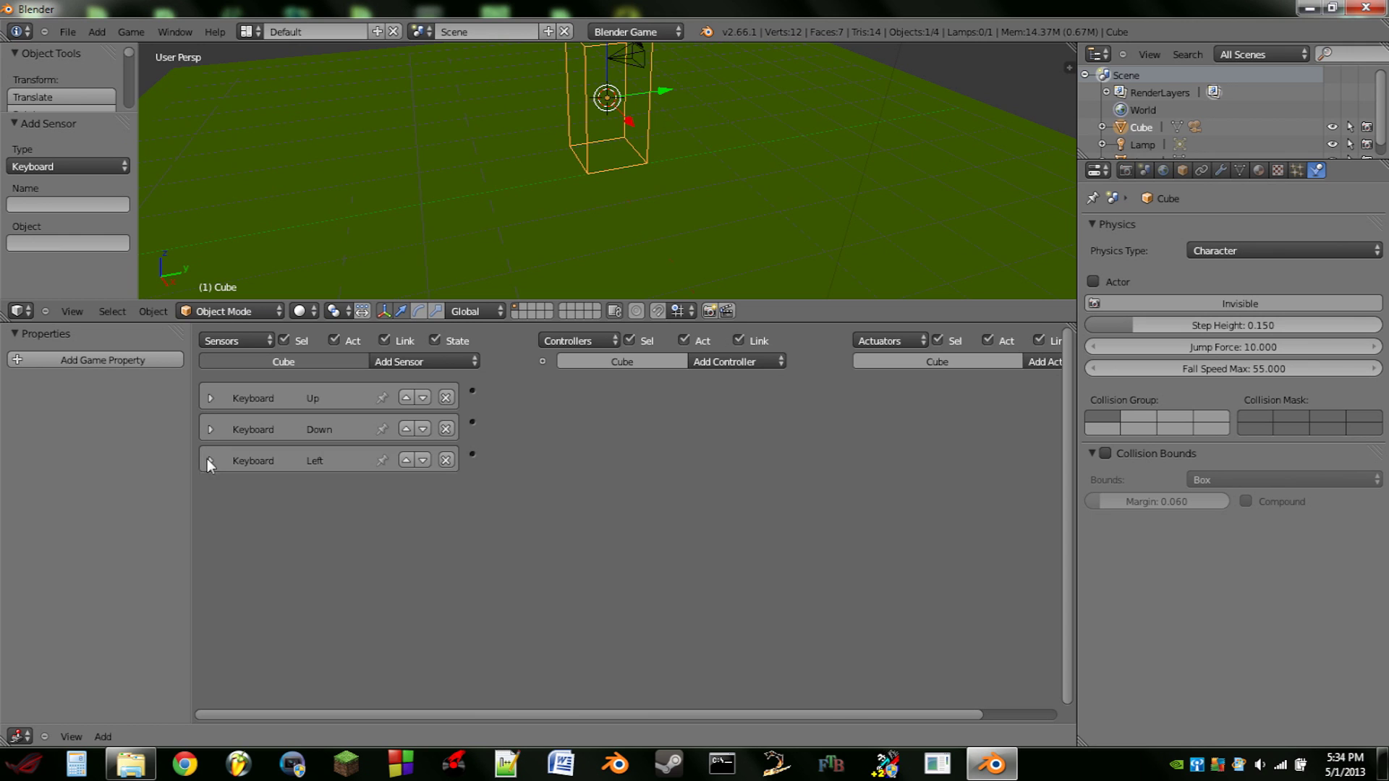
Step: Add a fourth Keyboard sensor named Right, assign its key and collapse it
left_click(430, 360)
left_click(418, 469)
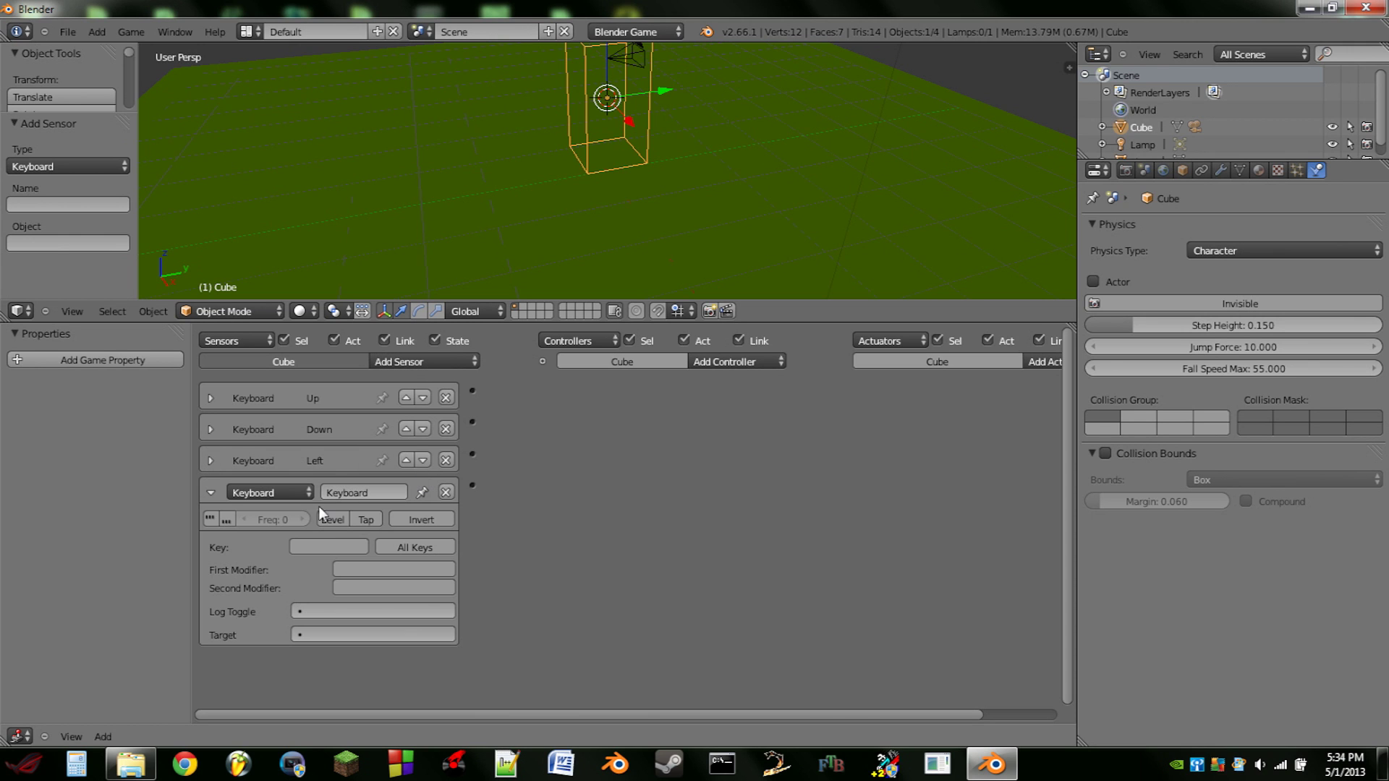
type("Right")
left_click(328, 547)
left_click(210, 492)
Step: Add a fifth Keyboard sensor named Jump, assign its key and collapse it
left_click(427, 361)
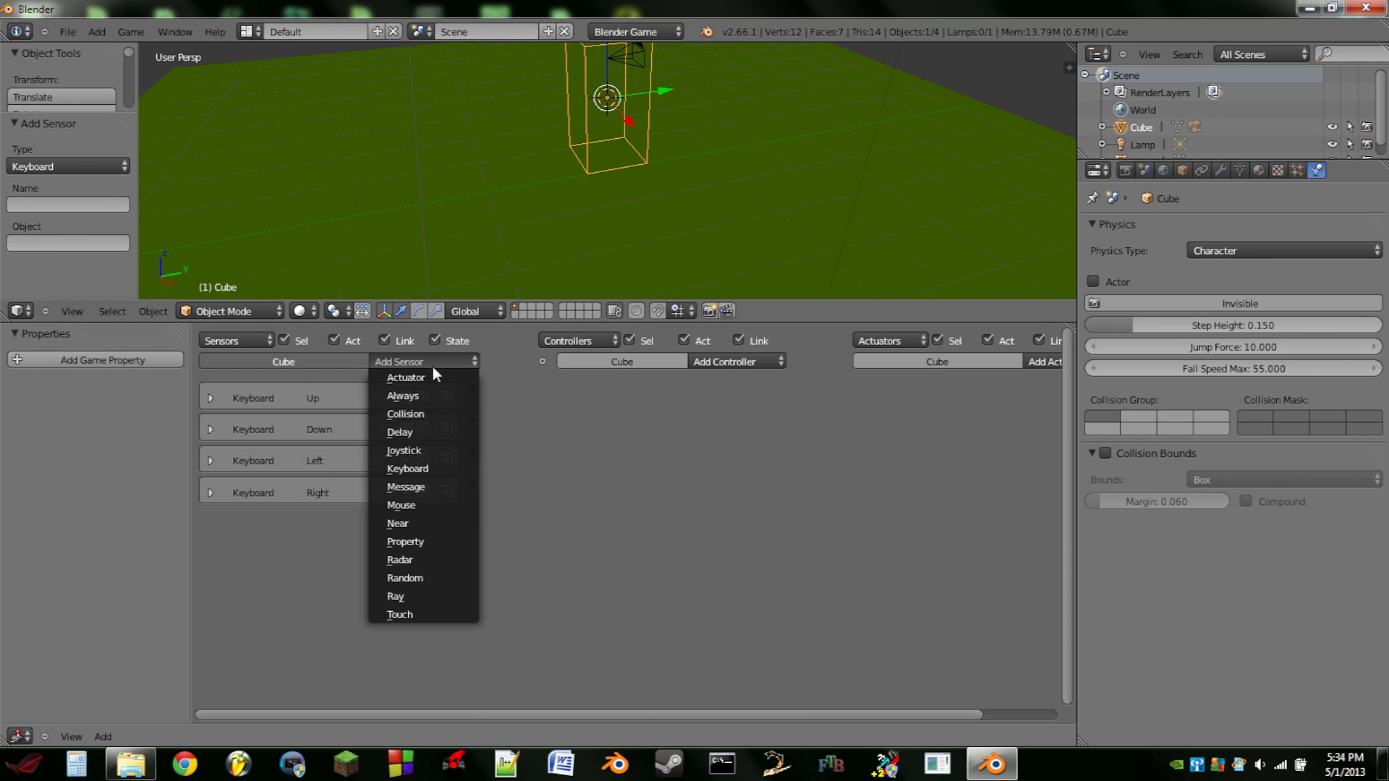
left_click(420, 468)
left_click(362, 522)
type("Jump")
left_click(334, 577)
left_click(210, 519)
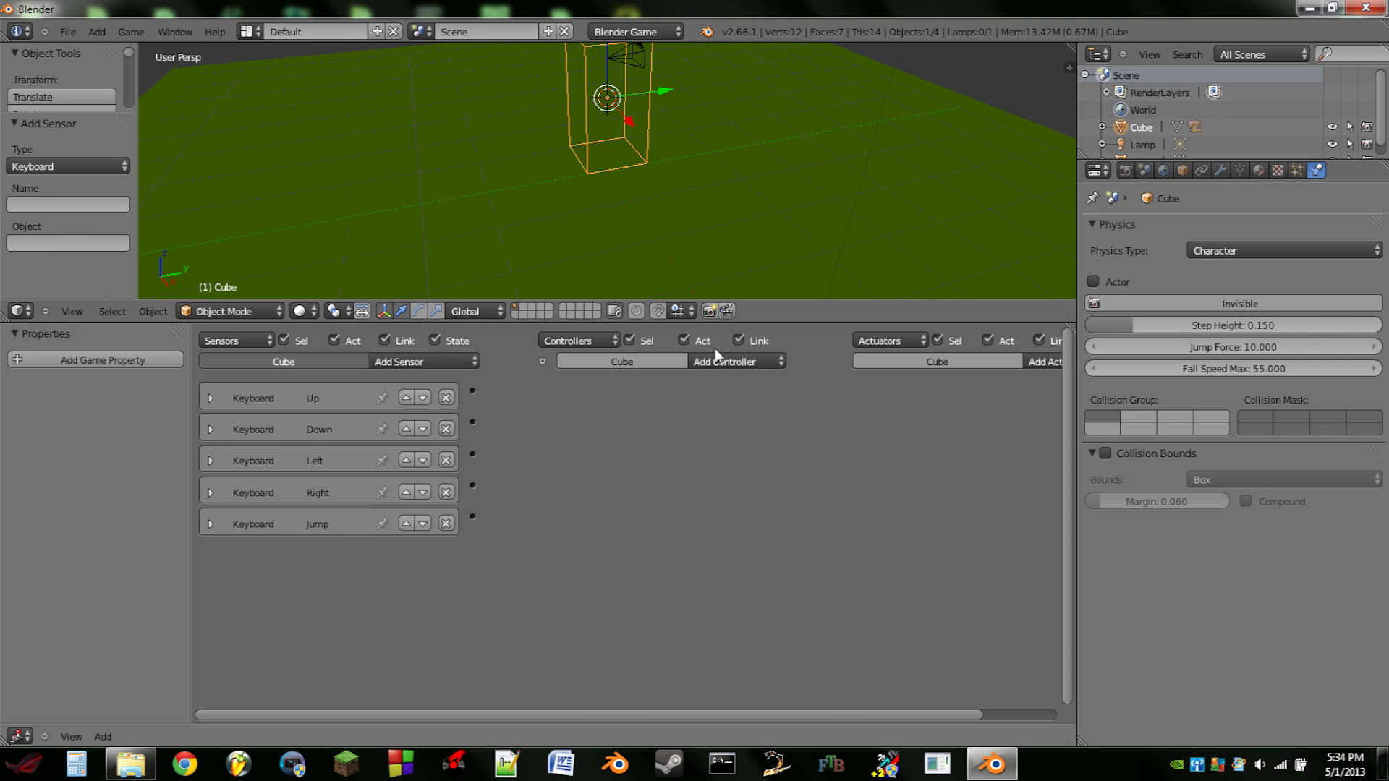
Step: Add five And controllers to the box, one for each keyboard sensor
left_click(738, 360)
left_click(738, 378)
left_click(742, 360)
left_click(745, 378)
left_click(748, 354)
left_click(748, 378)
left_click(745, 384)
left_click(745, 359)
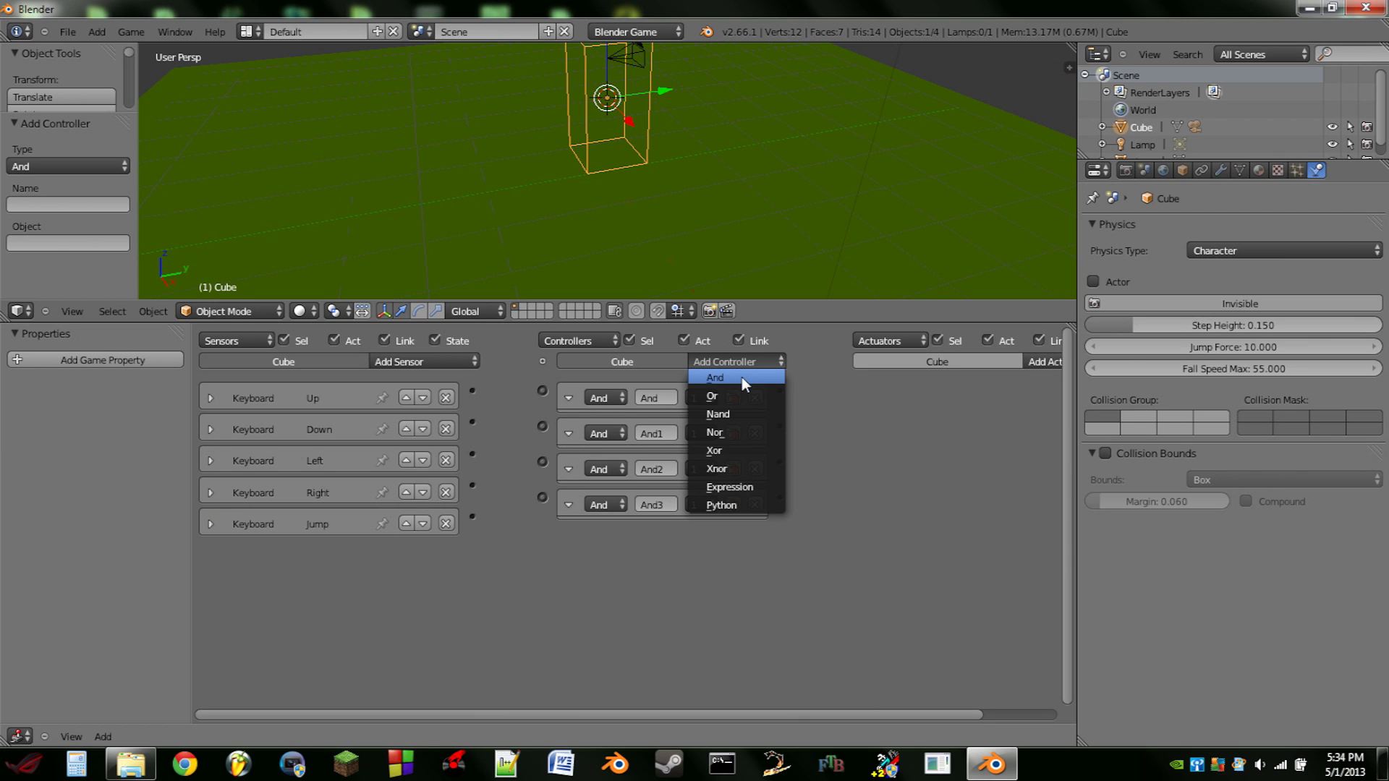
left_click(740, 376)
Step: Collapse all five And controllers so they line up with the sensors
left_click(569, 398)
left_click(568, 429)
left_click(568, 460)
left_click(568, 492)
left_click(568, 524)
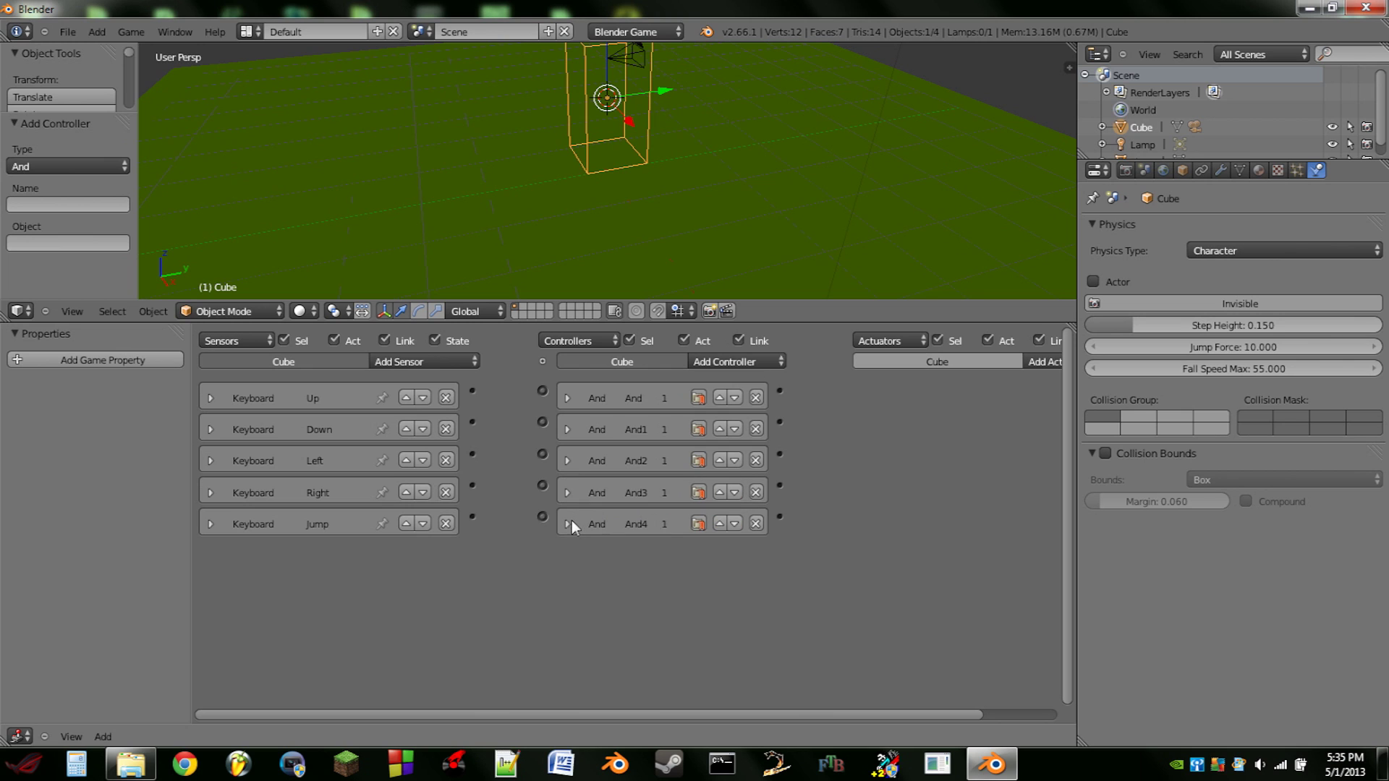
Step: Link each of the five keyboard sensors to the And controller in the same row
mouse_move(471, 389)
left_mouse_down()
mouse_move(544, 391)
mouse_move(478, 421)
mouse_move(542, 454)
left_mouse_up()
left_click_drag(479, 490, 474, 486)
left_click_drag(534, 519, 542, 517)
Step: Add a Motion actuator linked to the Up sensor's And controller and set its motion type to Character Motion
scroll(845, 475, "right", 3, "ctrl")
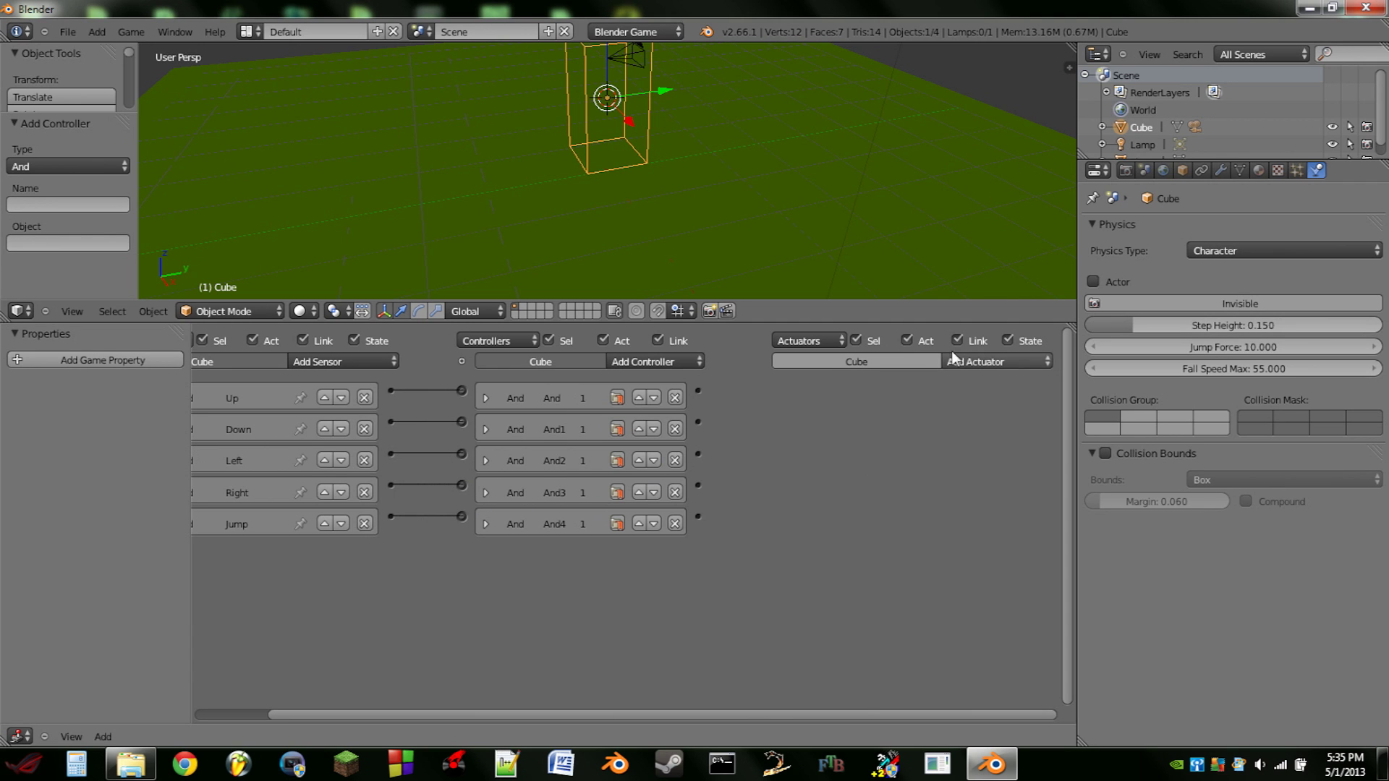
left_click(988, 362)
left_click(983, 504)
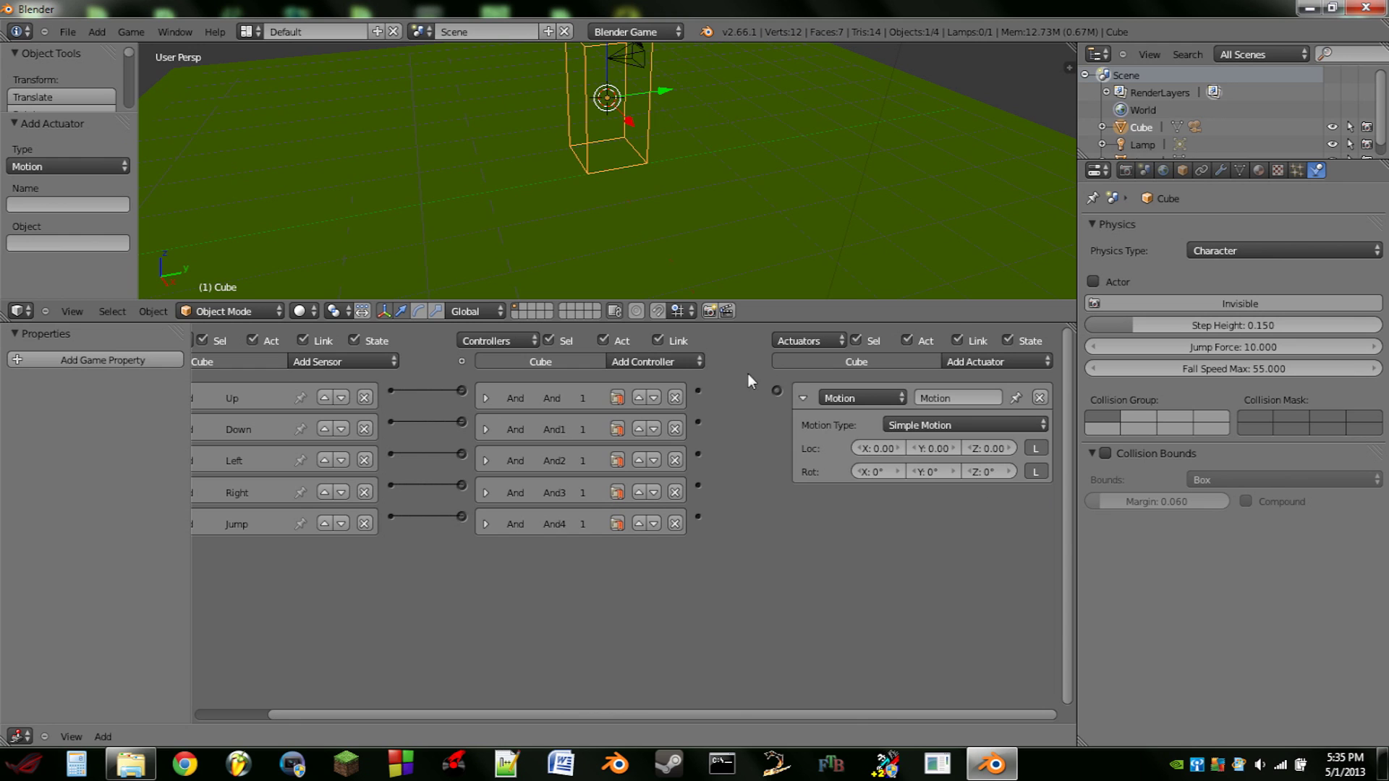
left_click_drag(776, 392, 778, 390)
left_click(910, 425)
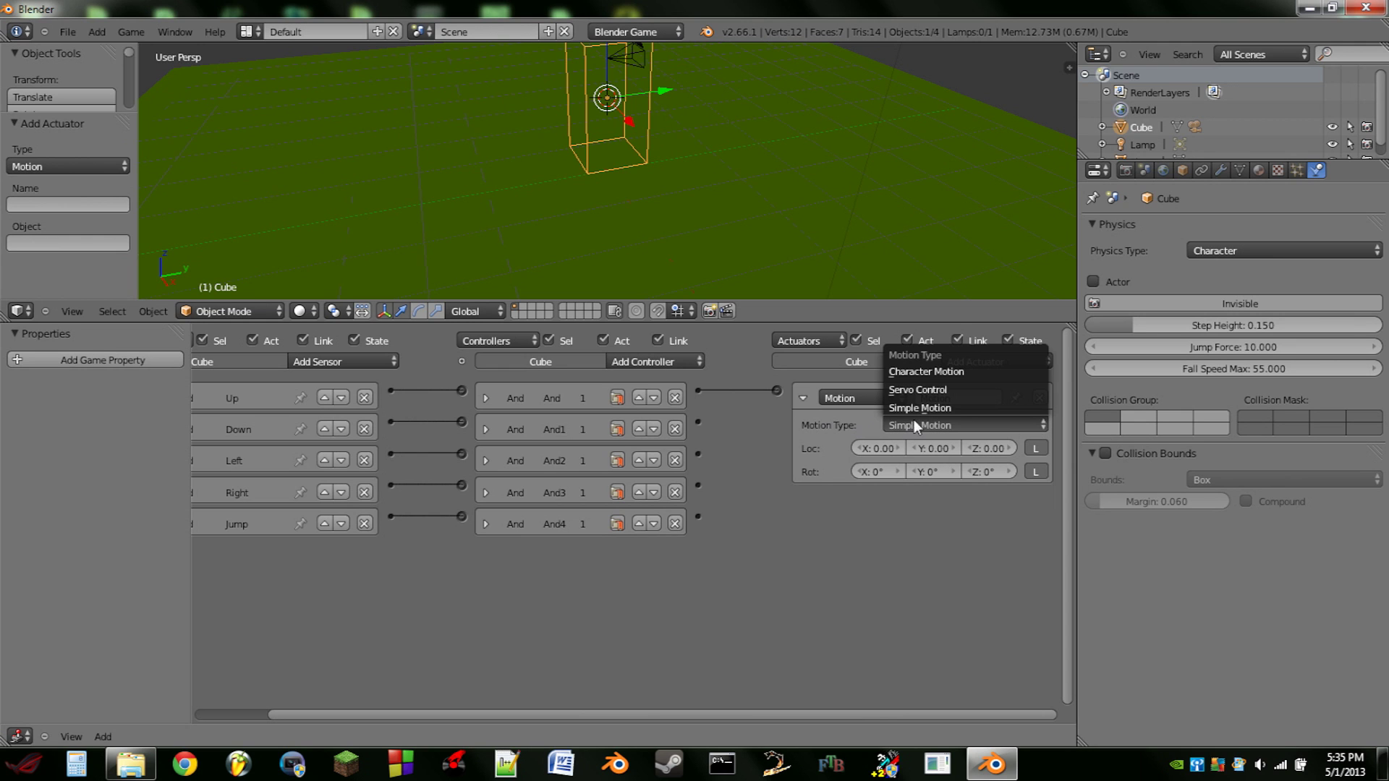
left_click(916, 376)
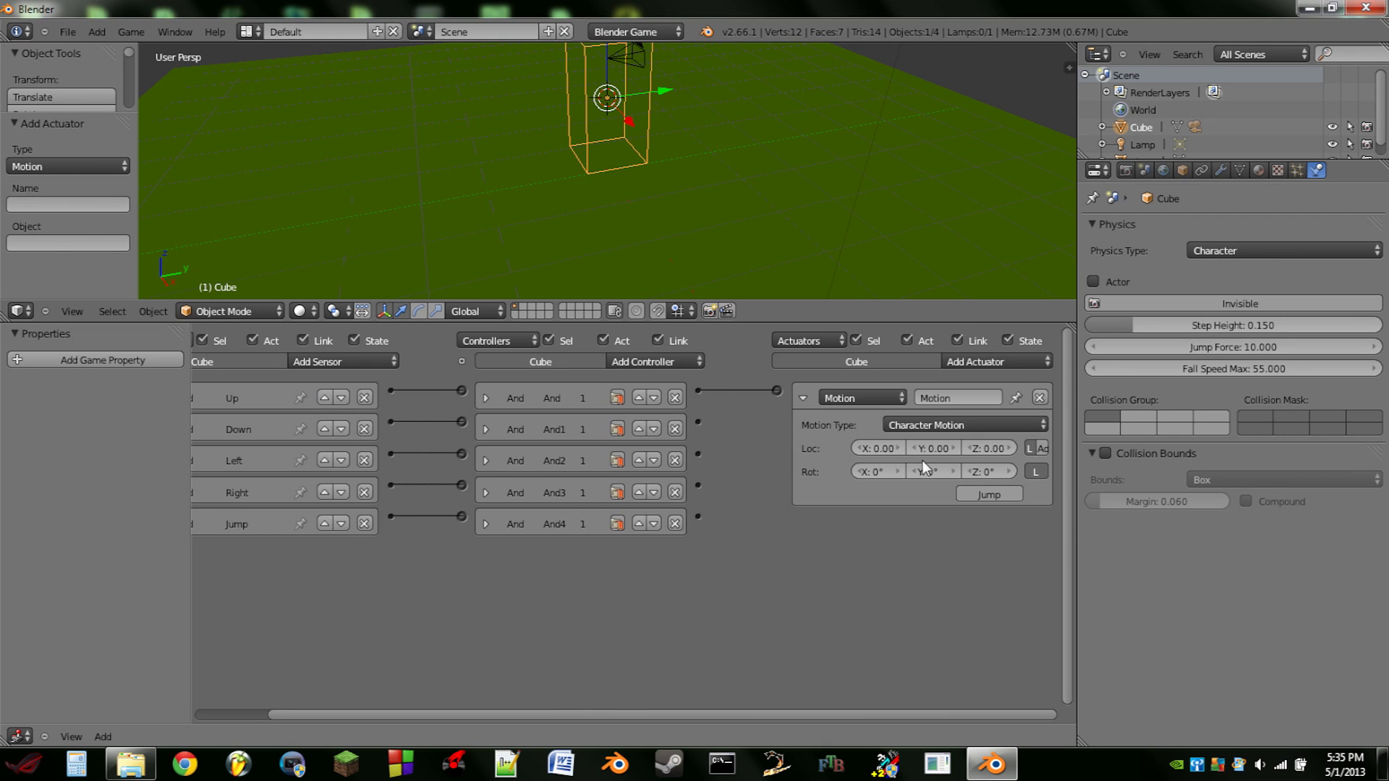
Step: Move the box about 0.32 along the Y axis
scroll(622, 137, "down", 3)
mouse_move(650, 111)
left_mouse_down()
mouse_move(710, 98)
mouse_move(632, 104)
mouse_move(662, 111)
left_mouse_up()
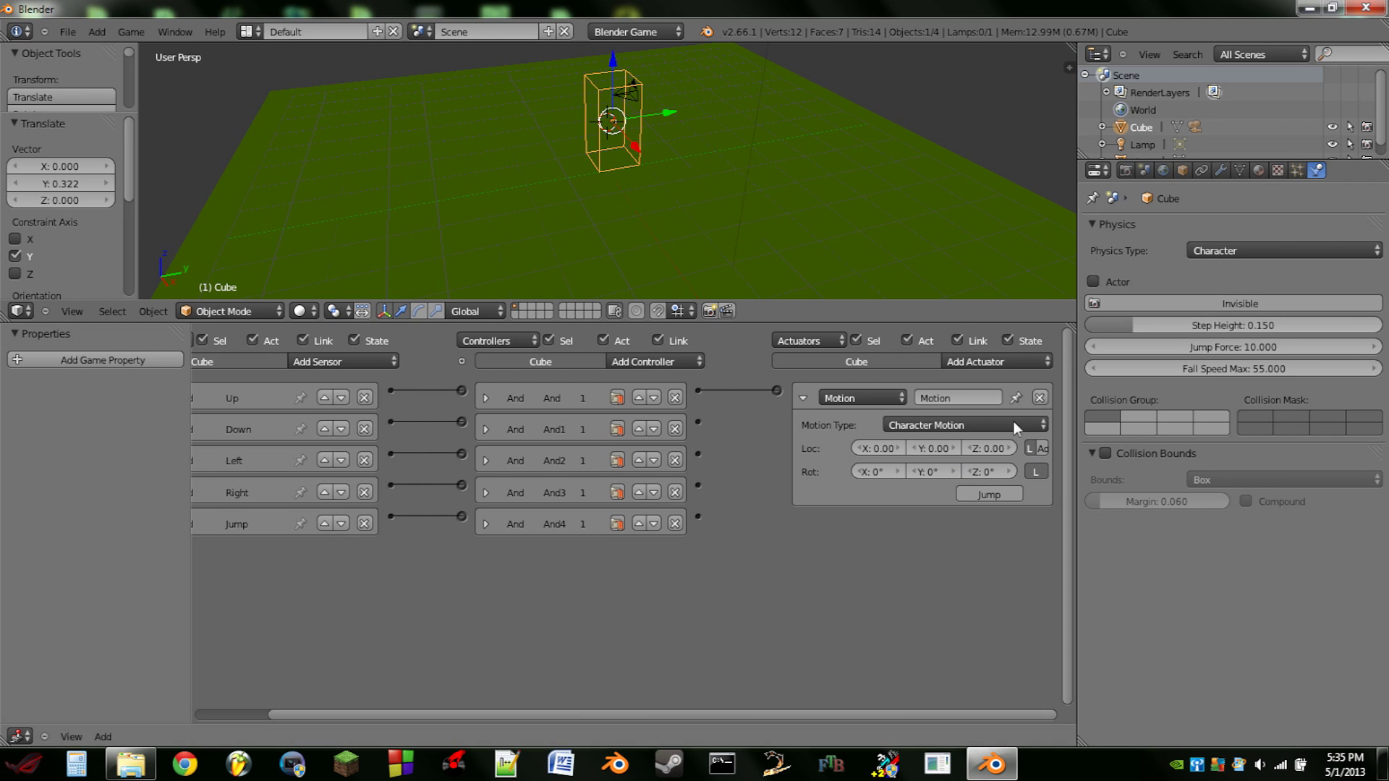
Step: Set the Motion actuator's Y location to 0.20 and run the game briefly to test the forward movement
left_click(956, 448)
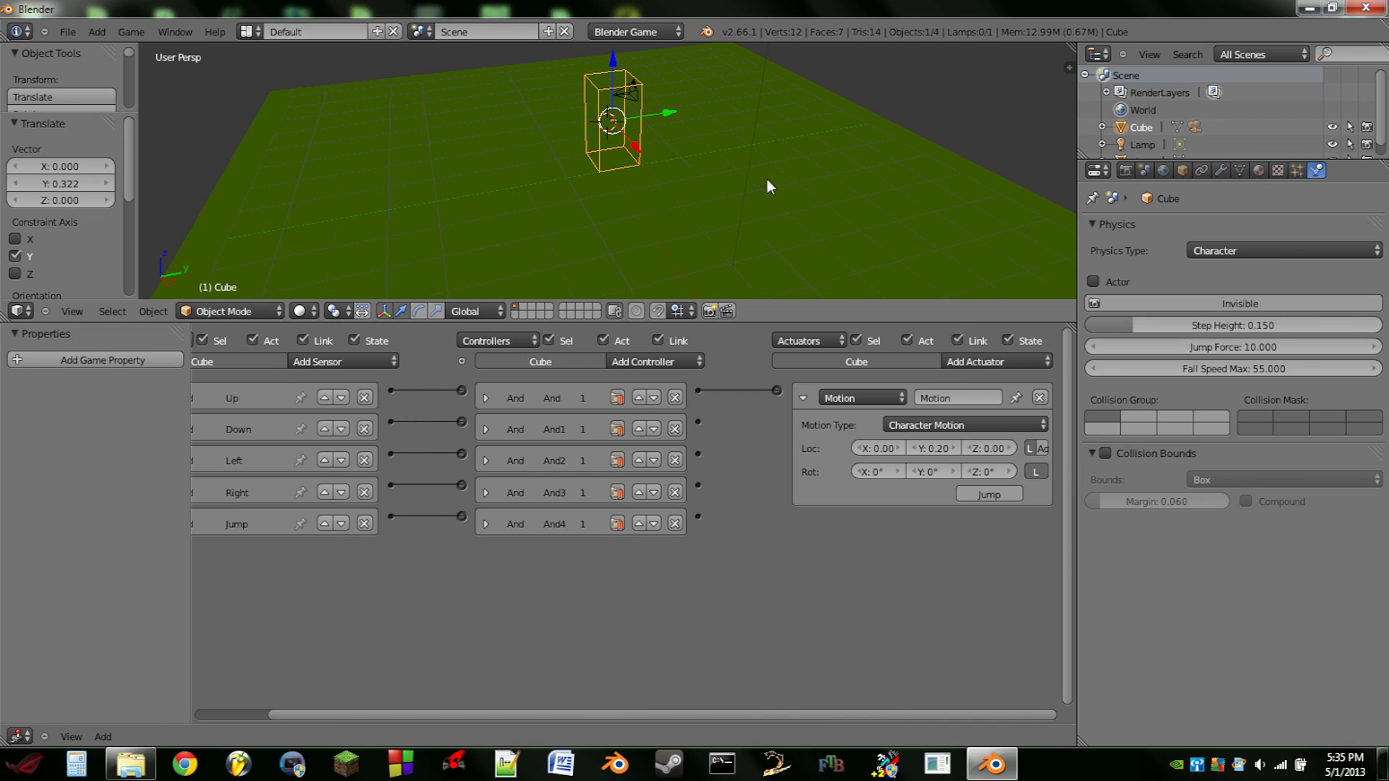
key("p")
key("Up")
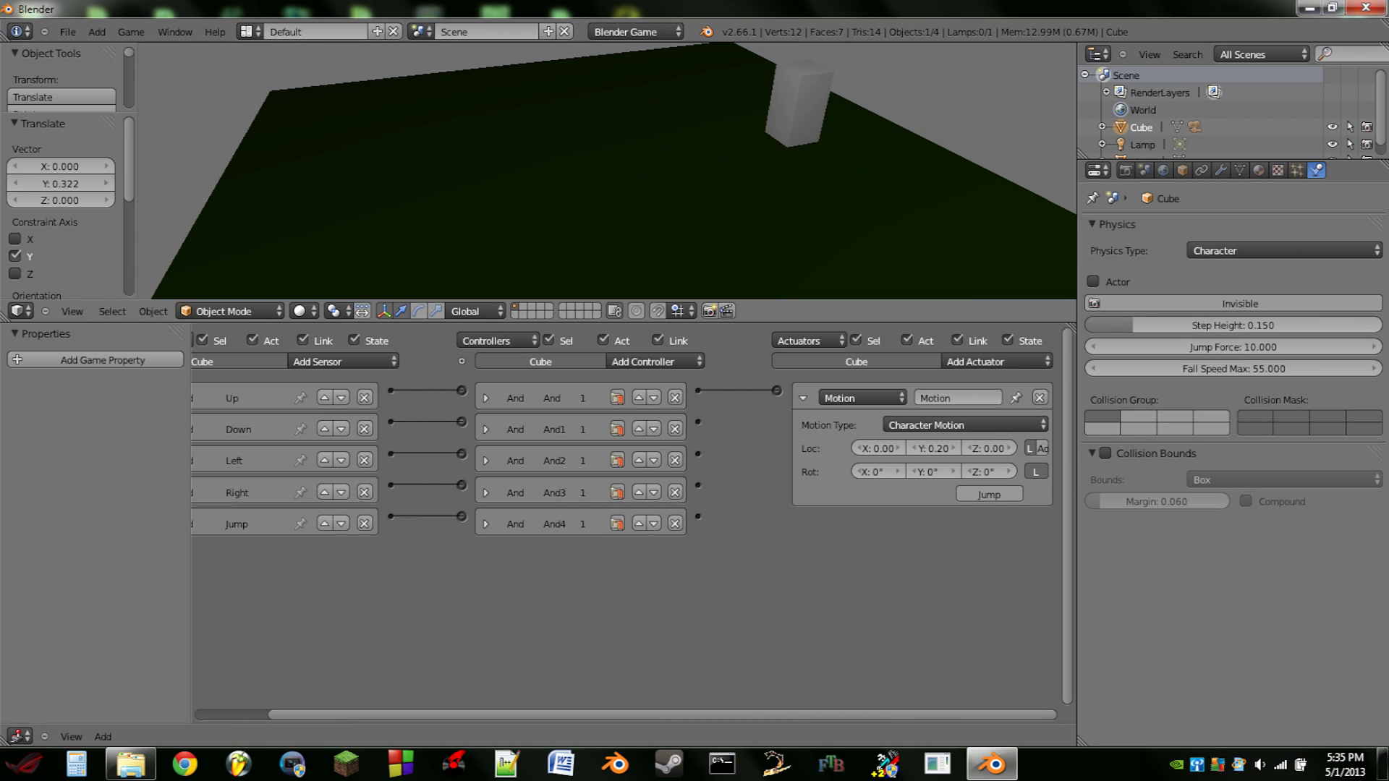
key("Escape")
Step: Set the Motion actuator's Y location to 0.10 and run the game again to test the forward speed
left_click(912, 444)
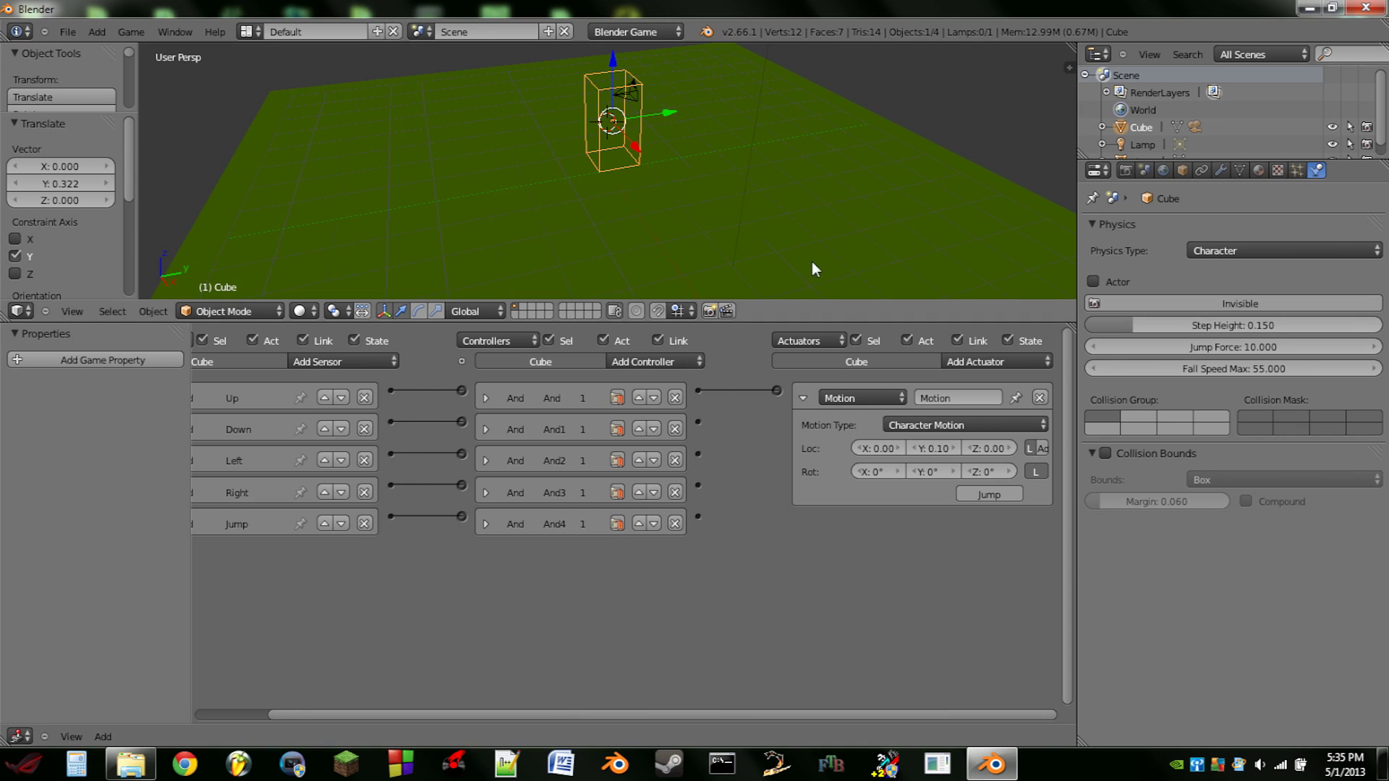
key("p")
key("Up")
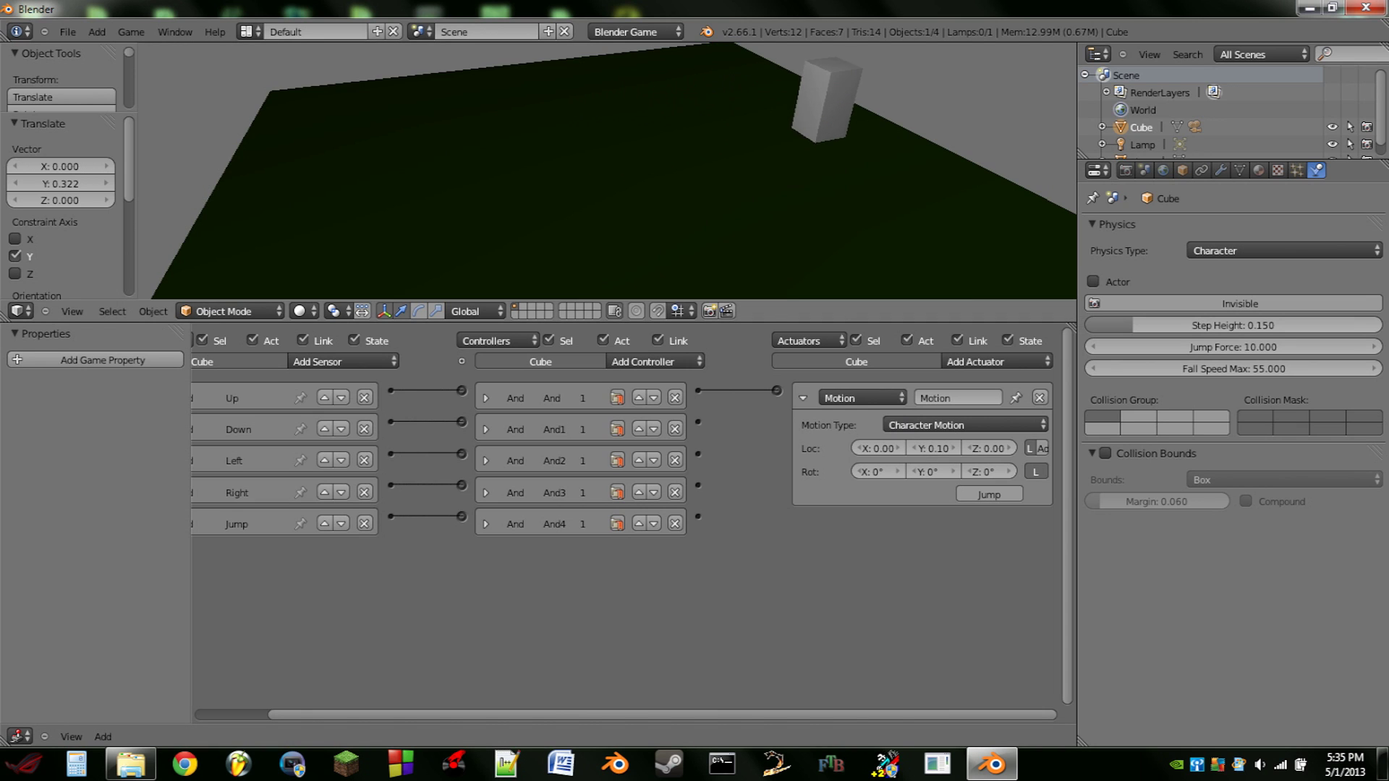
Step: Add a second Motion actuator linked to the Down sensor's And controller and set its motion type to Character Motion
key("Escape")
left_click(803, 396)
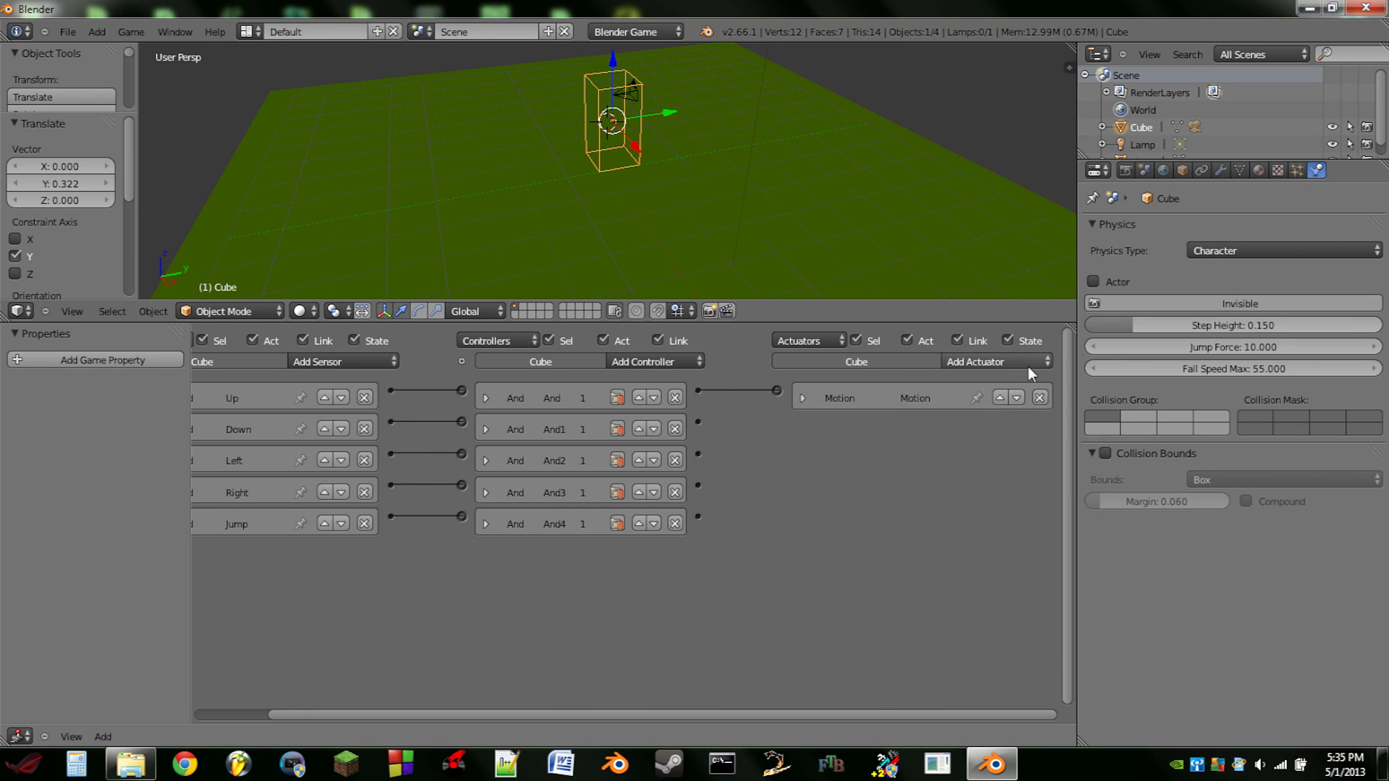
left_click(1027, 363)
left_click(1019, 504)
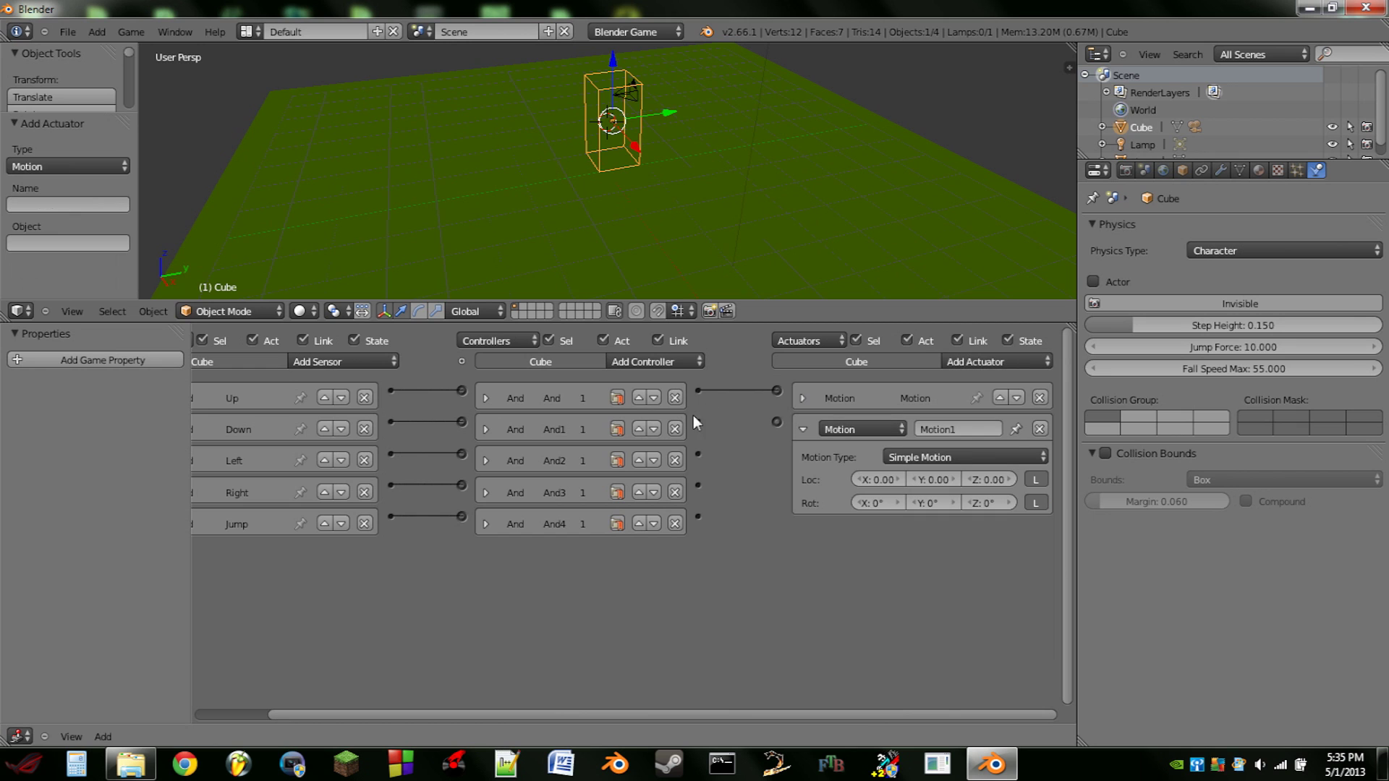
left_click_drag(777, 427, 779, 427)
left_click(939, 459)
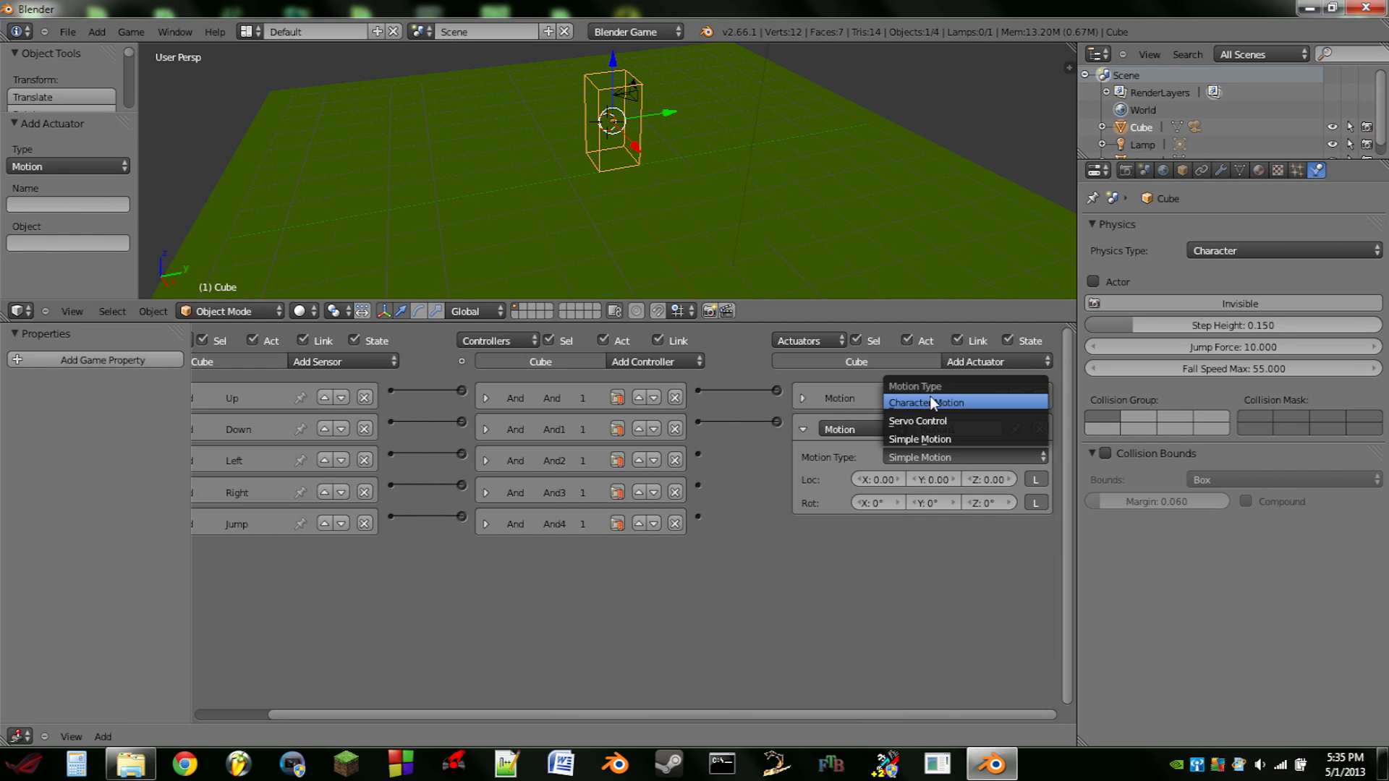
left_click(930, 397)
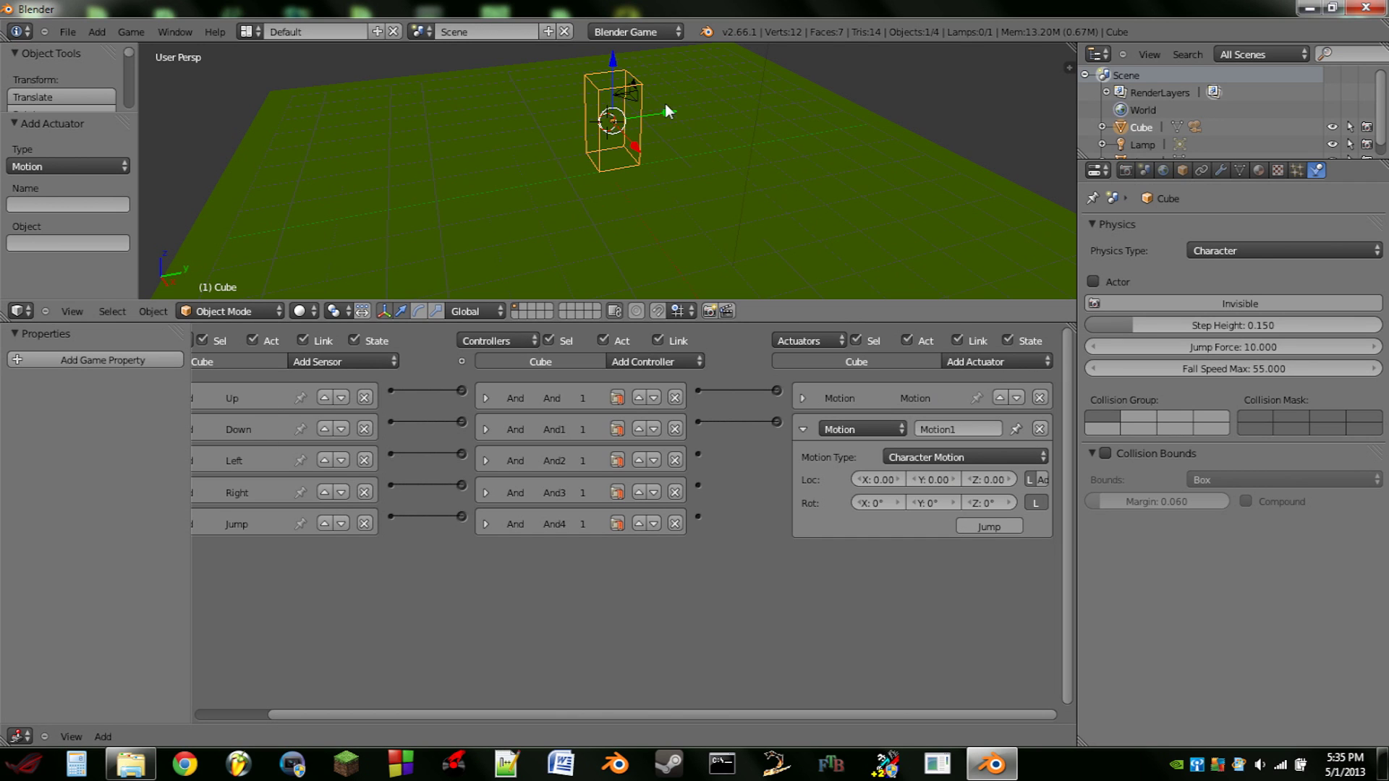
Step: Move the box about -0.68 along the Y axis and lower the Down Motion actuator's Y location by one increment
left_click_drag(672, 114, 650, 135)
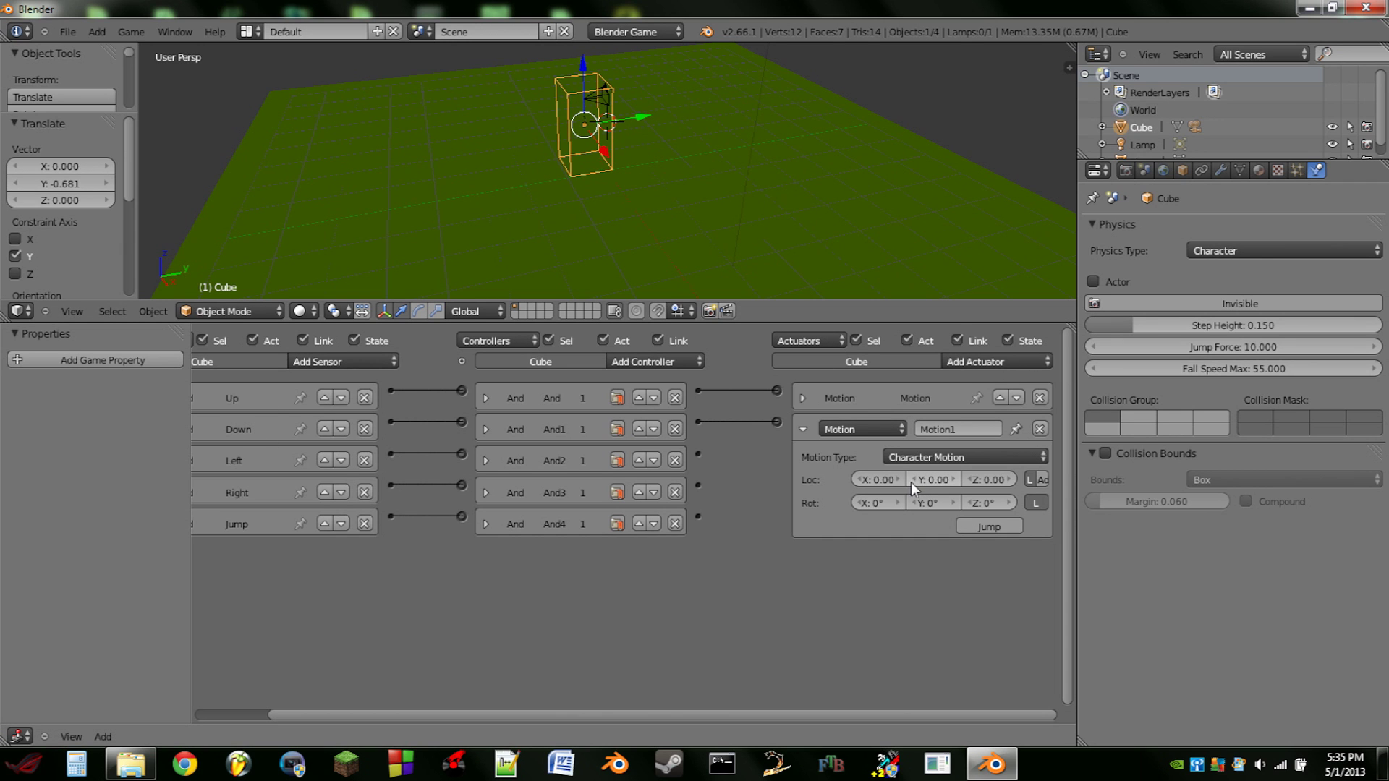
left_click(915, 480)
Step: Run the game to test the box's forward and backward movement
key("p")
key("Up")
key("Down")
key("Escape")
Step: Add a third Motion actuator linked to the Left sensor's And controller and set its motion type to Character Motion
left_click(803, 429)
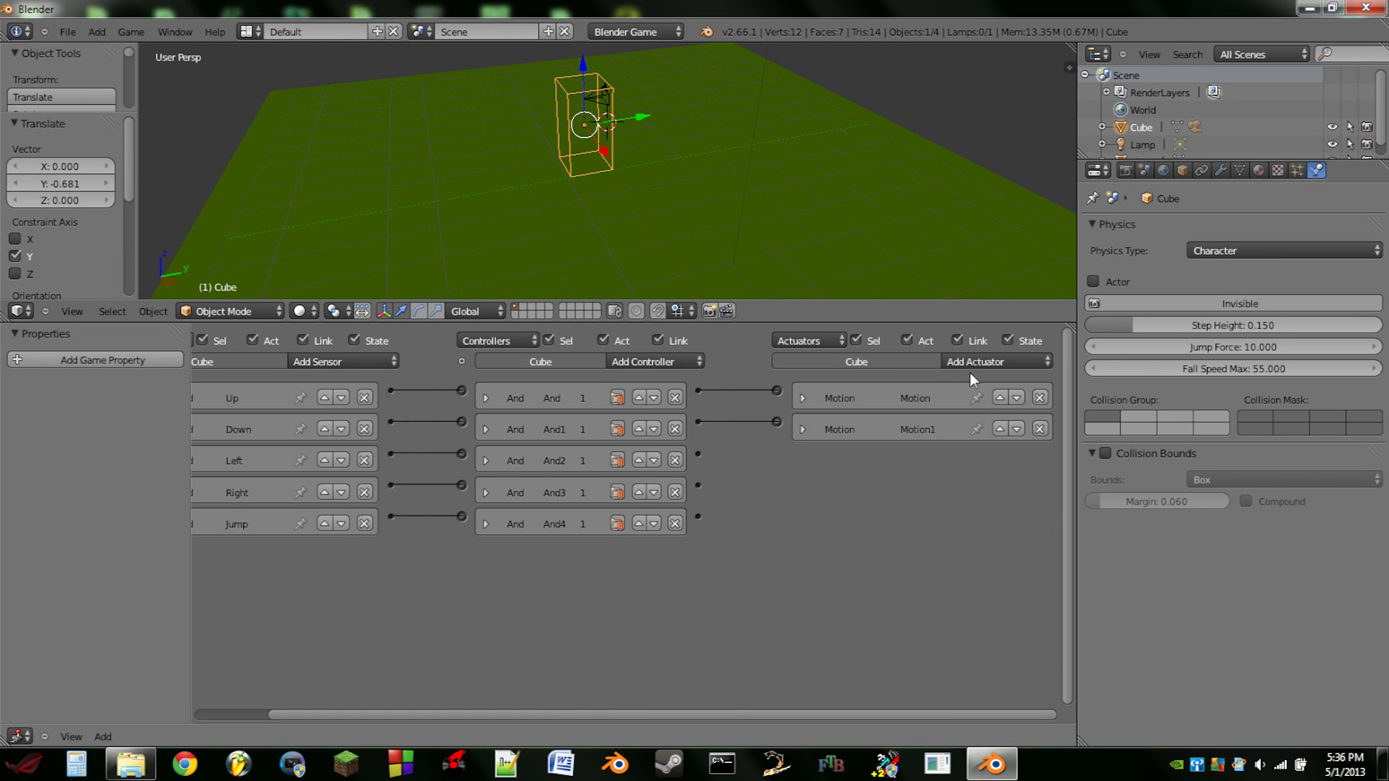
left_click(990, 361)
left_click(992, 507)
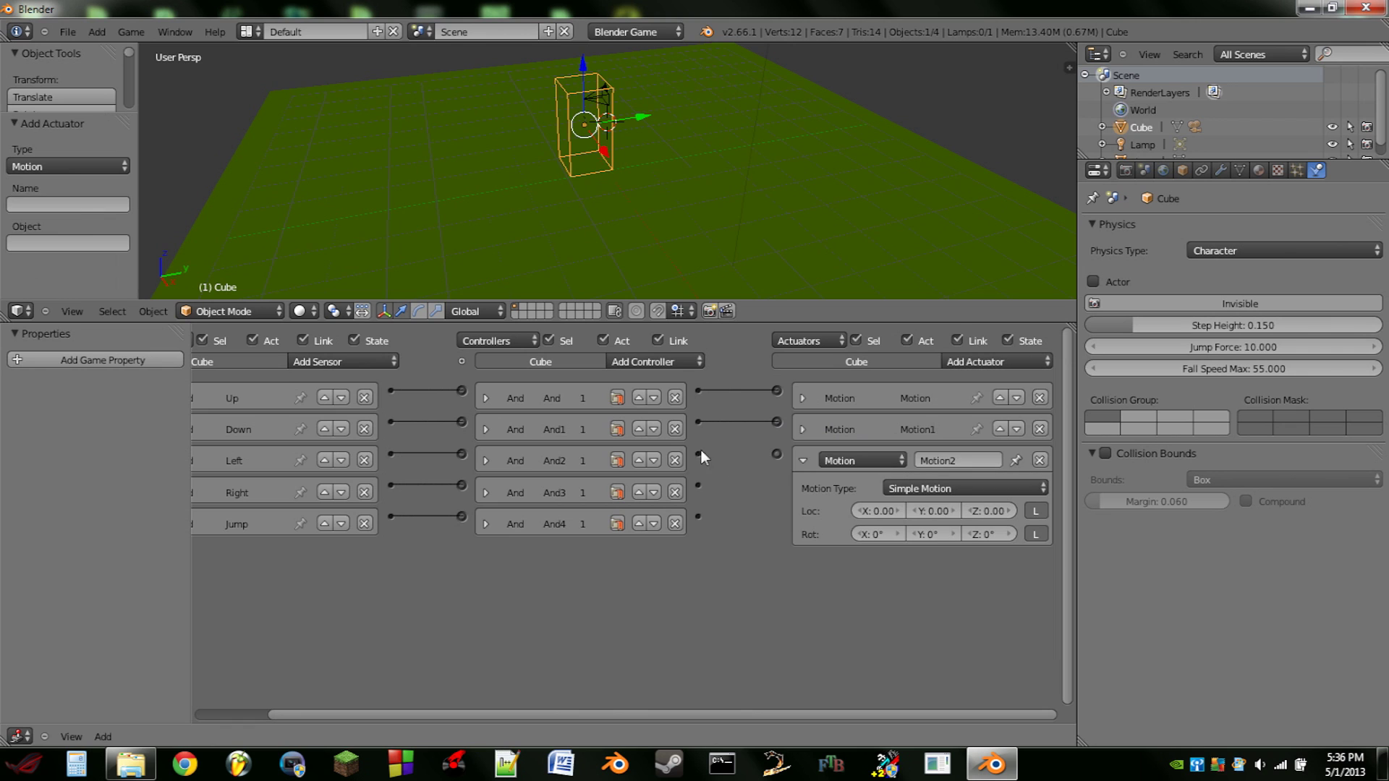
left_click_drag(775, 452, 777, 453)
left_click(972, 489)
left_click(953, 433)
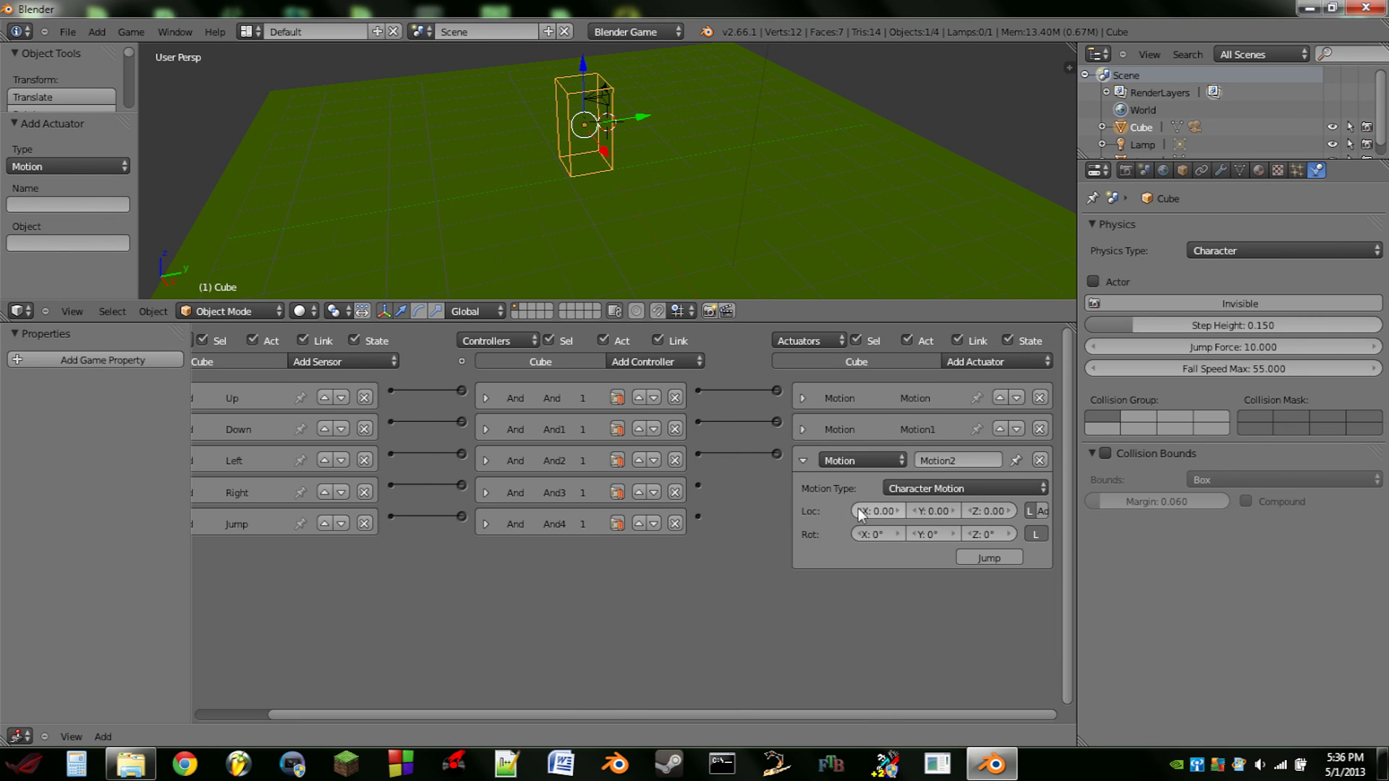
Step: Move the box about 0.22 along the X axis
key("g")
key("x")
left_click(611, 159)
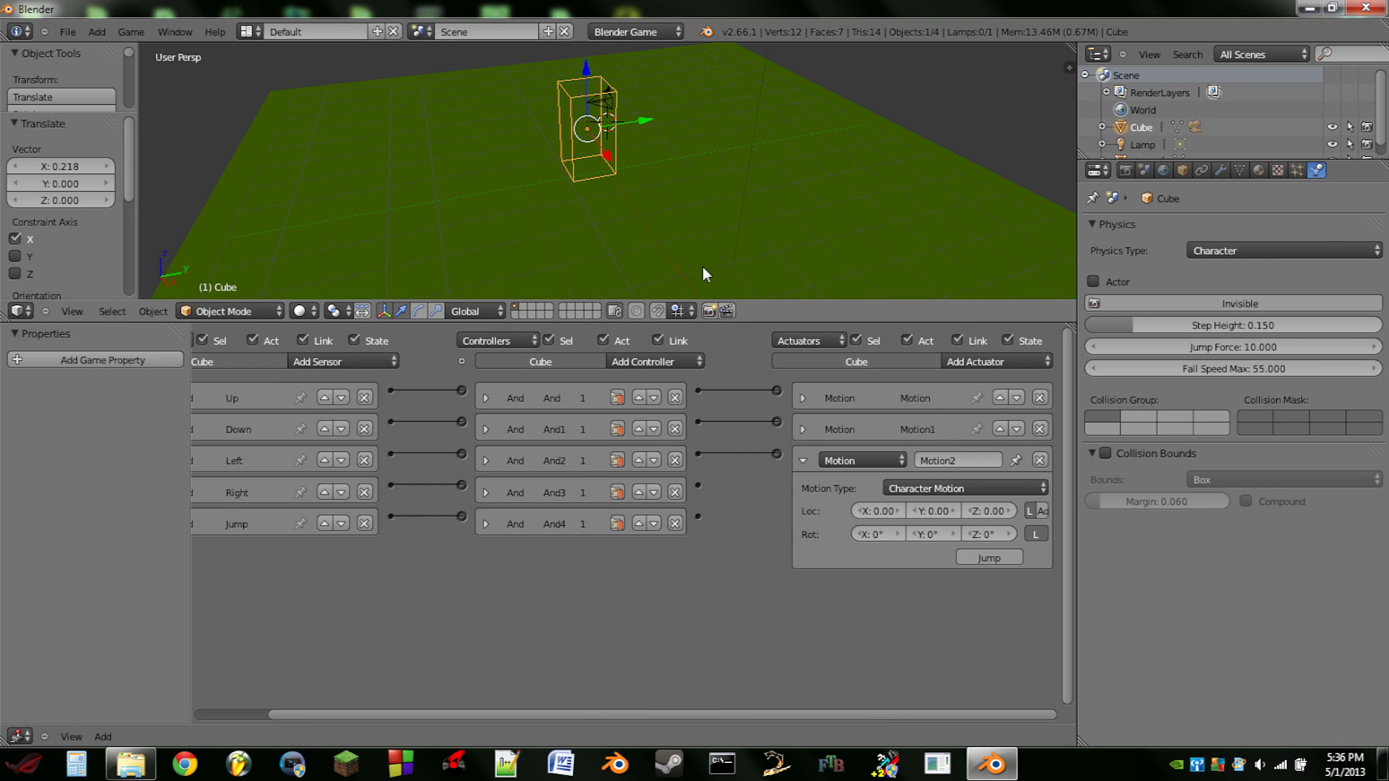
Step: Set the Left Motion actuator's X location to -0.10 and run the game briefly to test the movement
left_click(861, 511)
key("p")
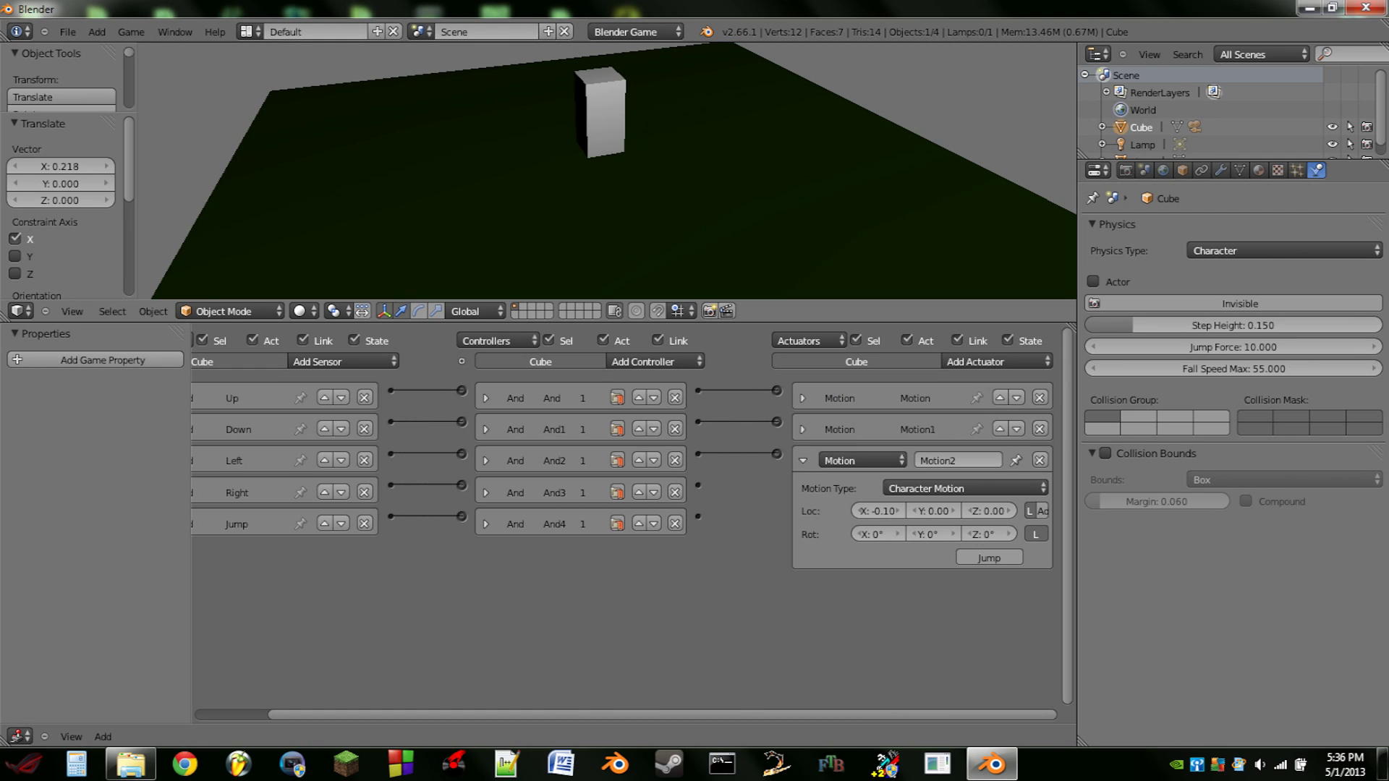
key("Escape")
Step: Add a fourth Motion actuator linked to the Right sensor's And controller and set its motion type to Character Motion
left_click(805, 460)
left_click(1009, 360)
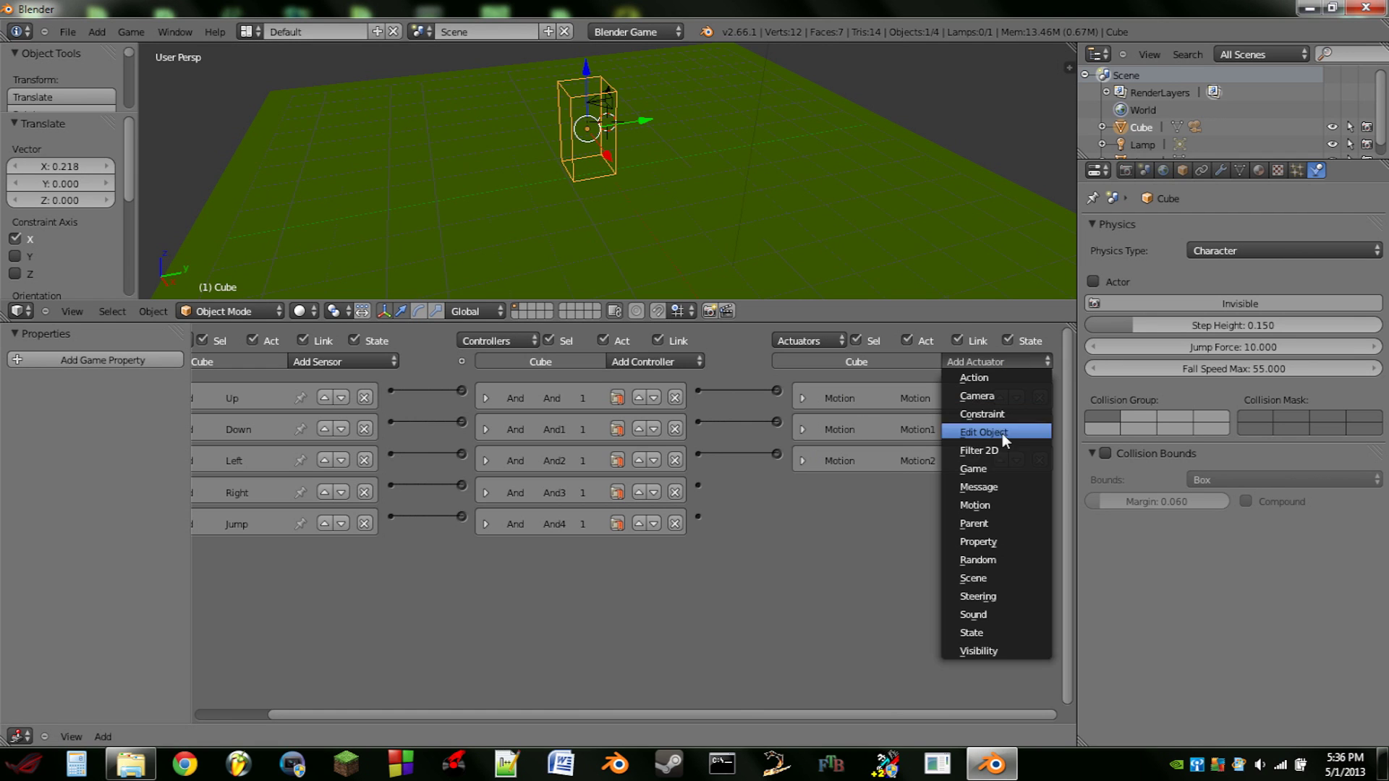
left_click(992, 507)
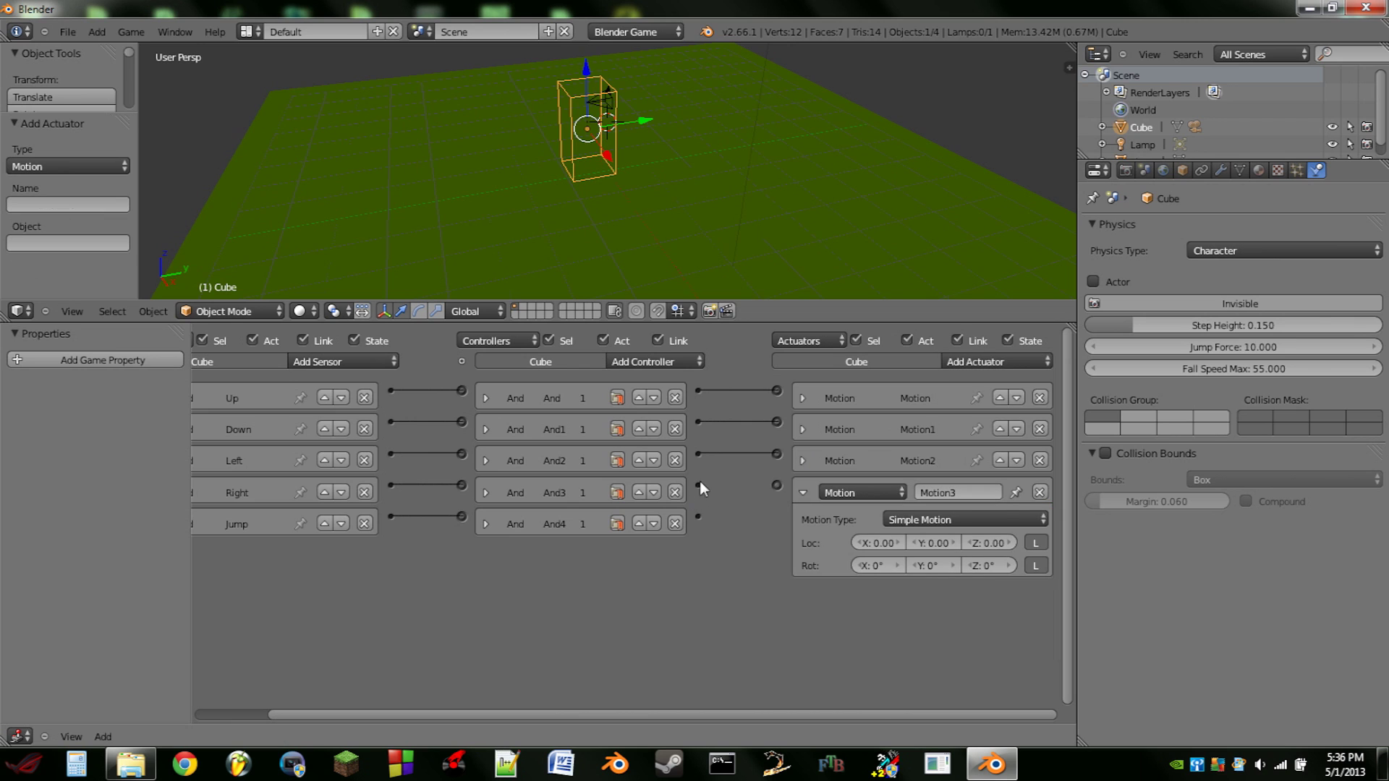
left_click_drag(773, 489, 776, 486)
left_click(938, 519)
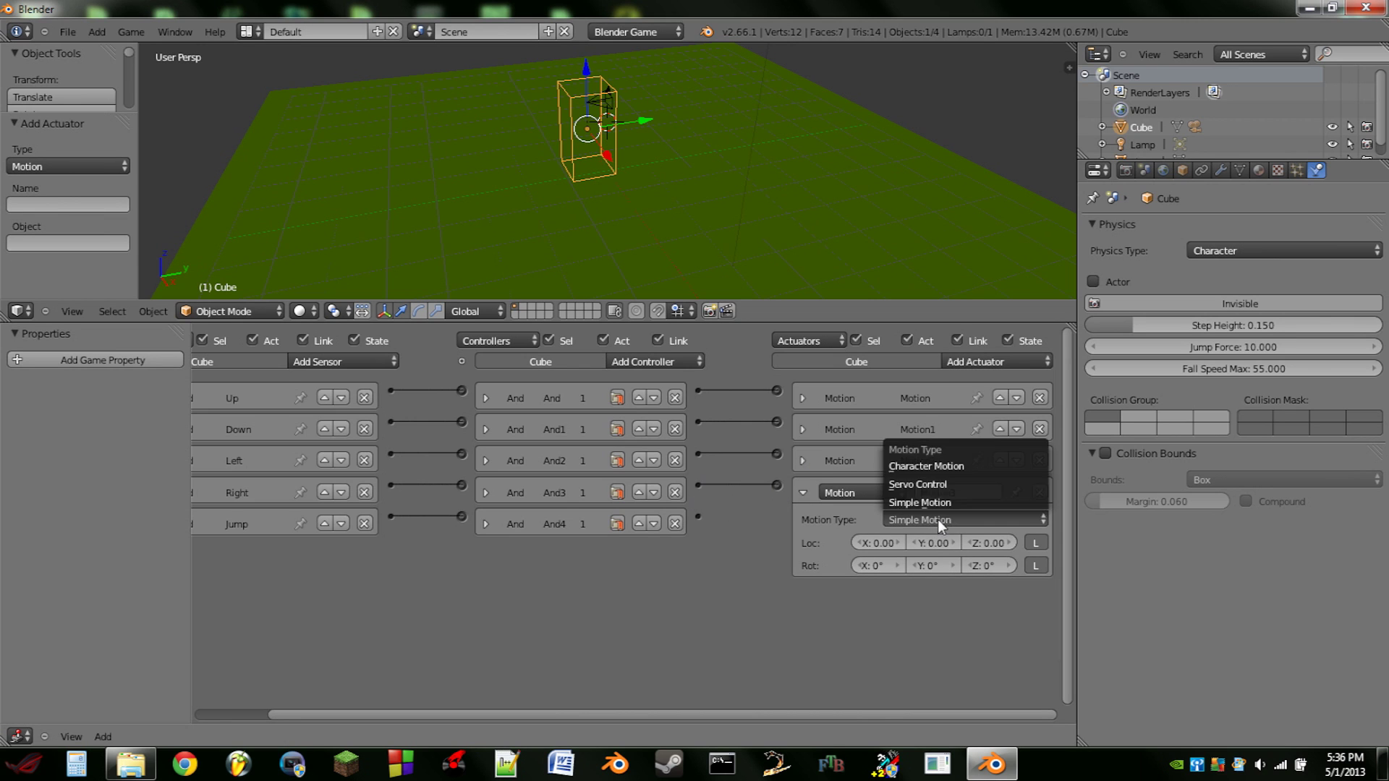
left_click(932, 466)
Step: Set the Right Motion actuator's X location to 0.10 and run the game briefly to test the movement
left_click(899, 542)
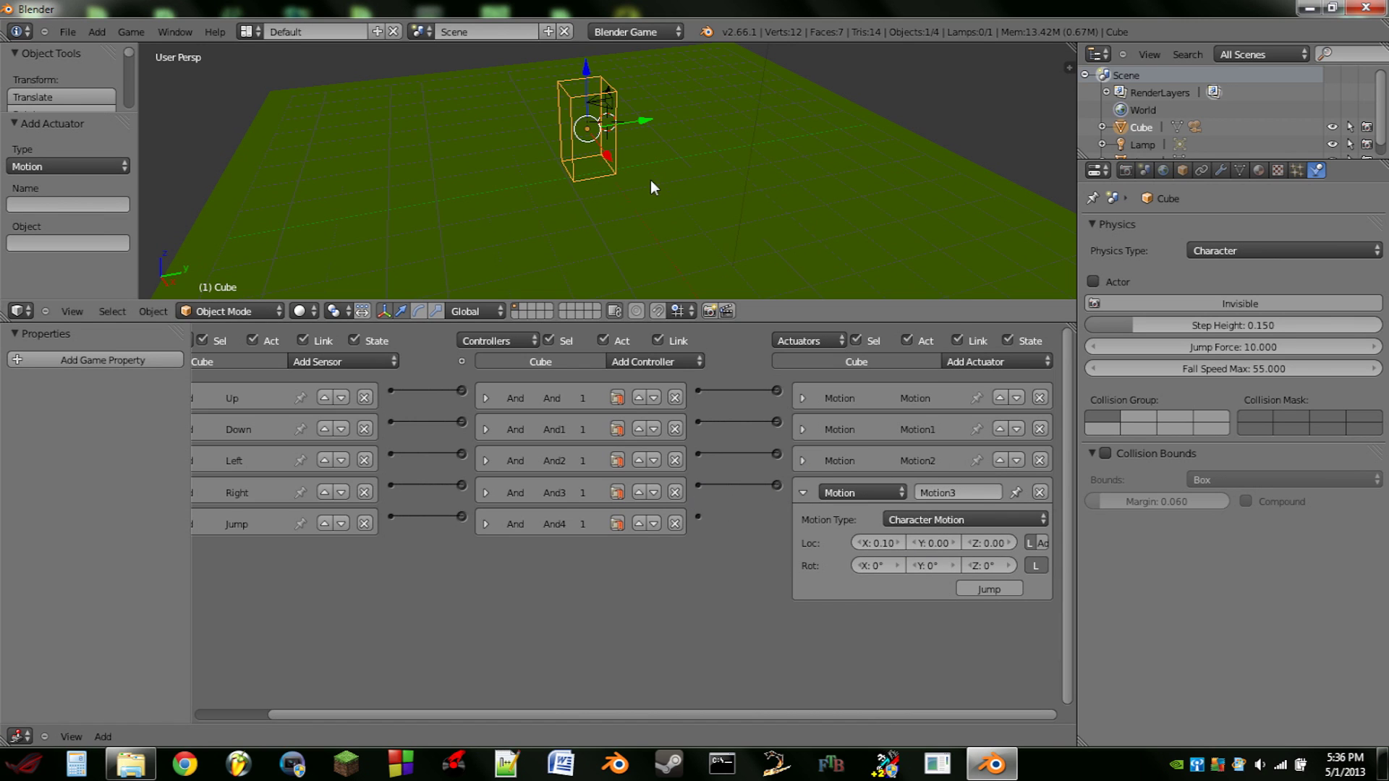
key("p")
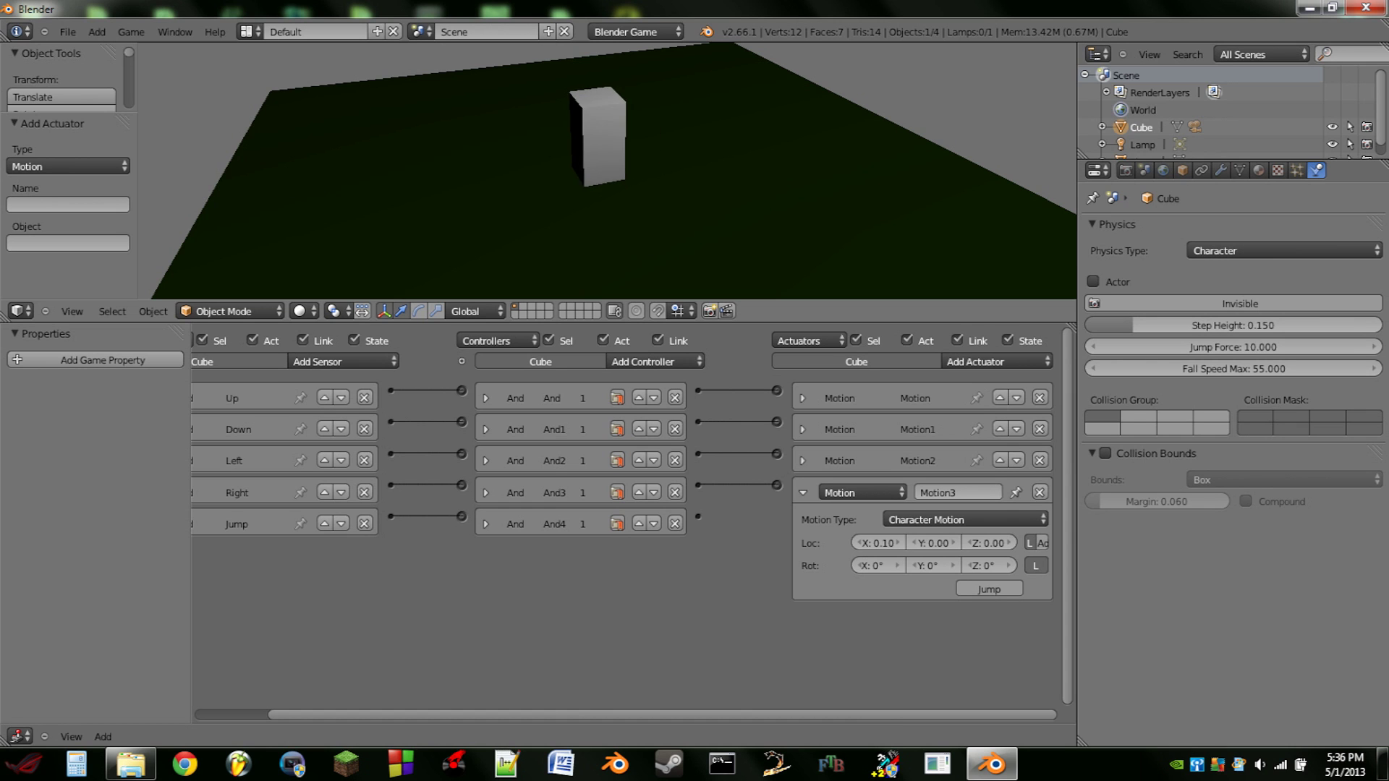
key("Escape")
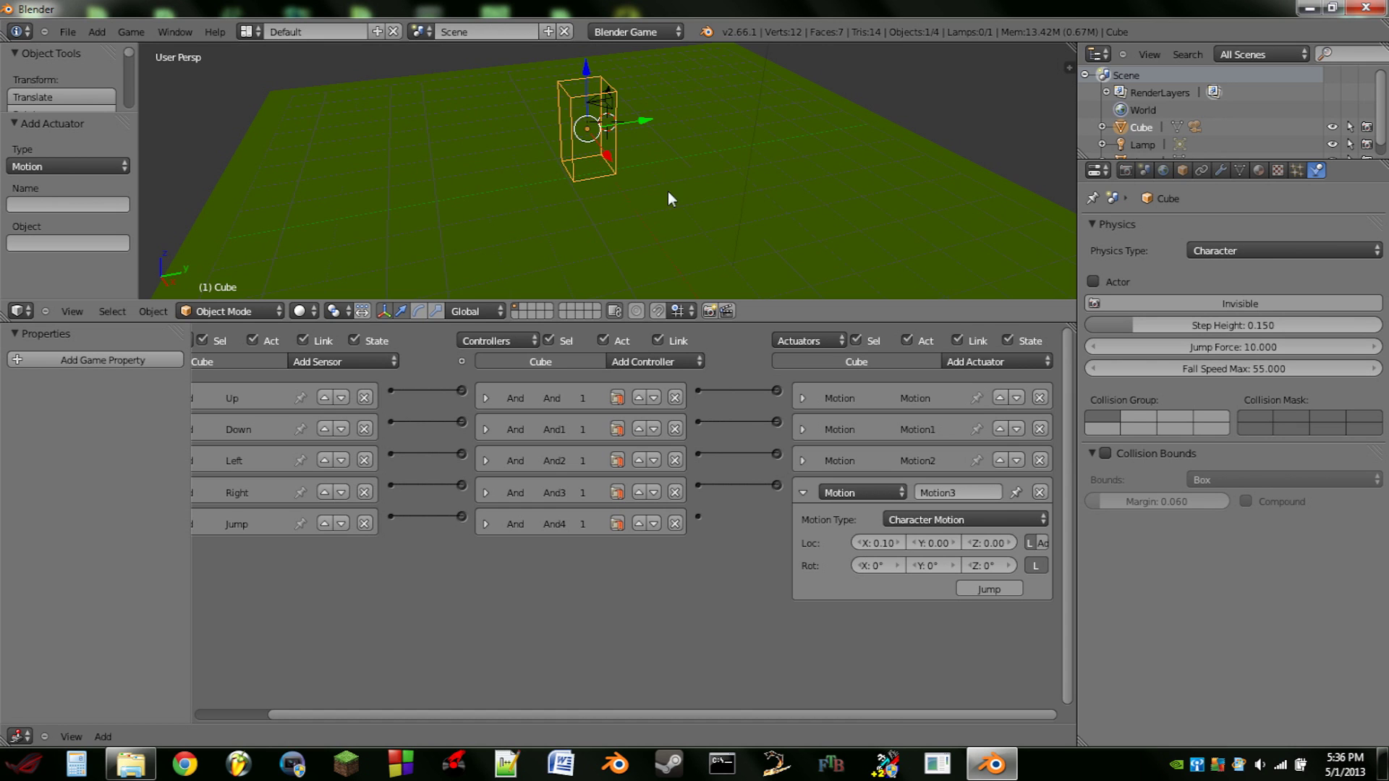
Step: Add a Motion actuator linked to the Jump sensor's And controller, using Character Motion with the Jump option enabled
left_click(805, 492)
left_click(983, 364)
left_click(994, 495)
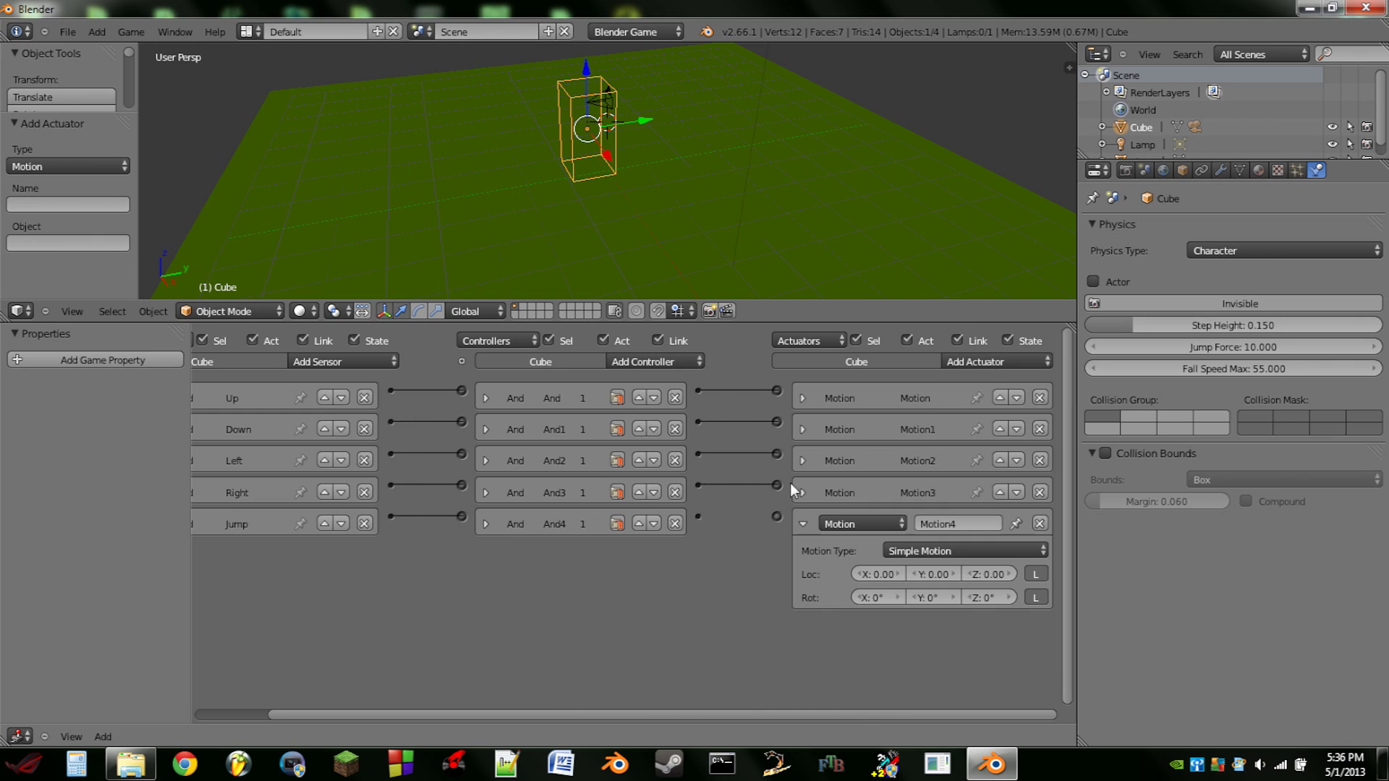
left_click_drag(740, 518, 775, 518)
left_click(962, 551)
left_click(944, 489)
left_click(985, 617)
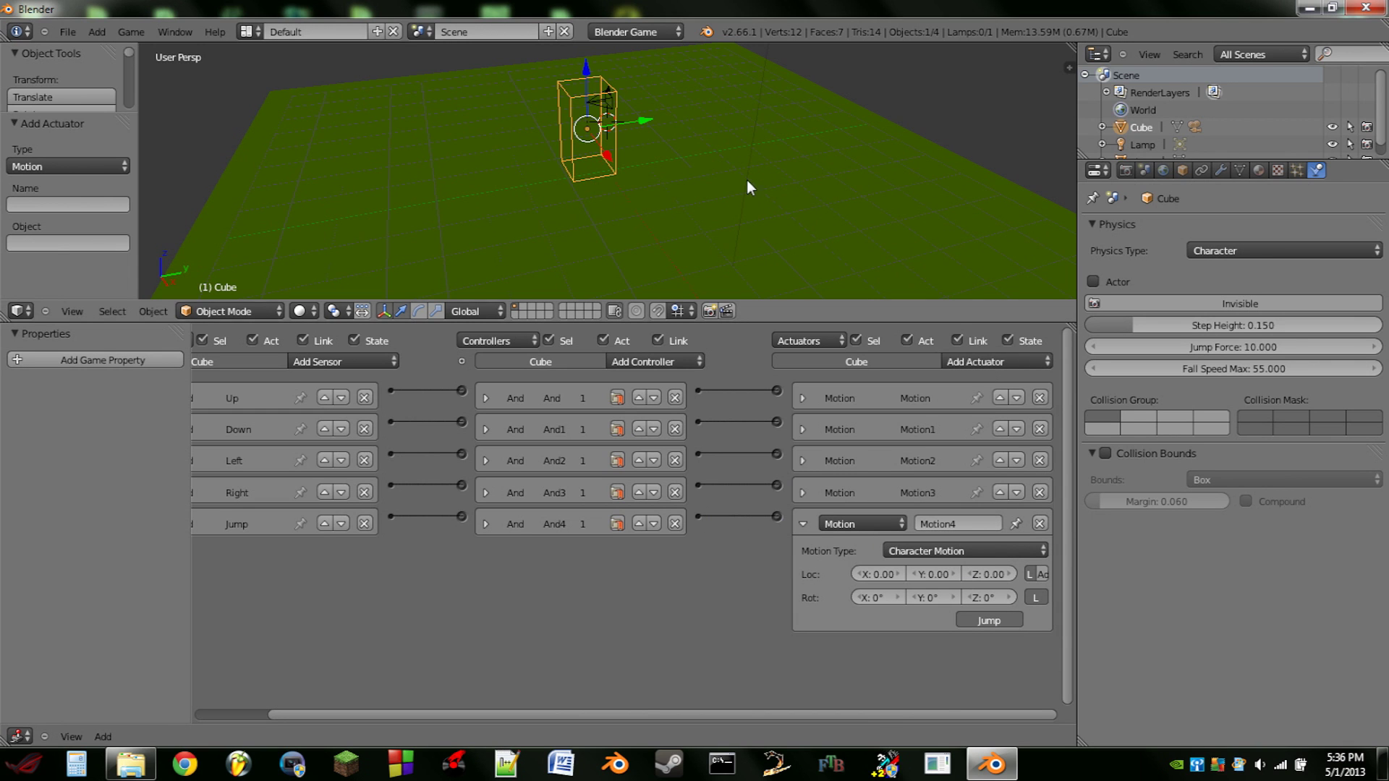
Step: Run the game to test walking and jumping with the box
key("p")
key("Up")
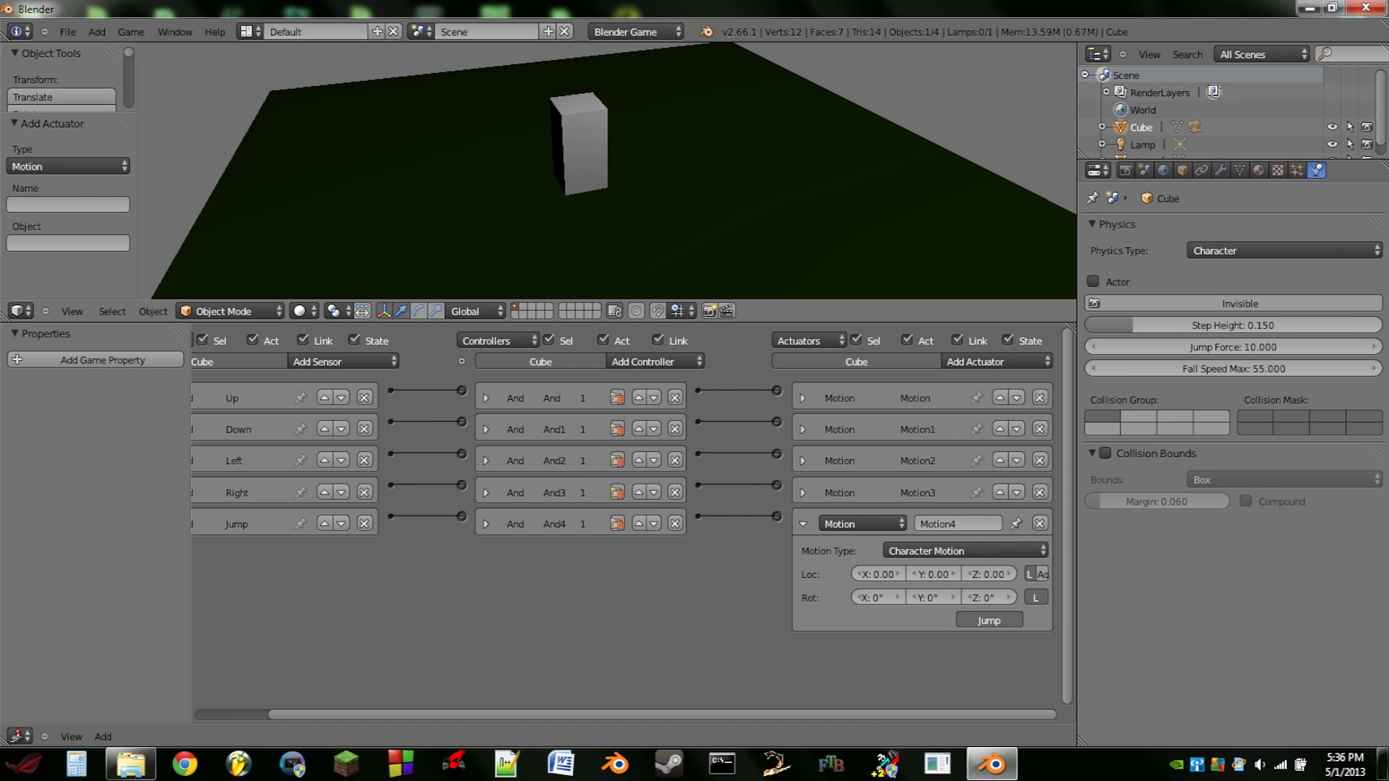
key("space")
key("space")
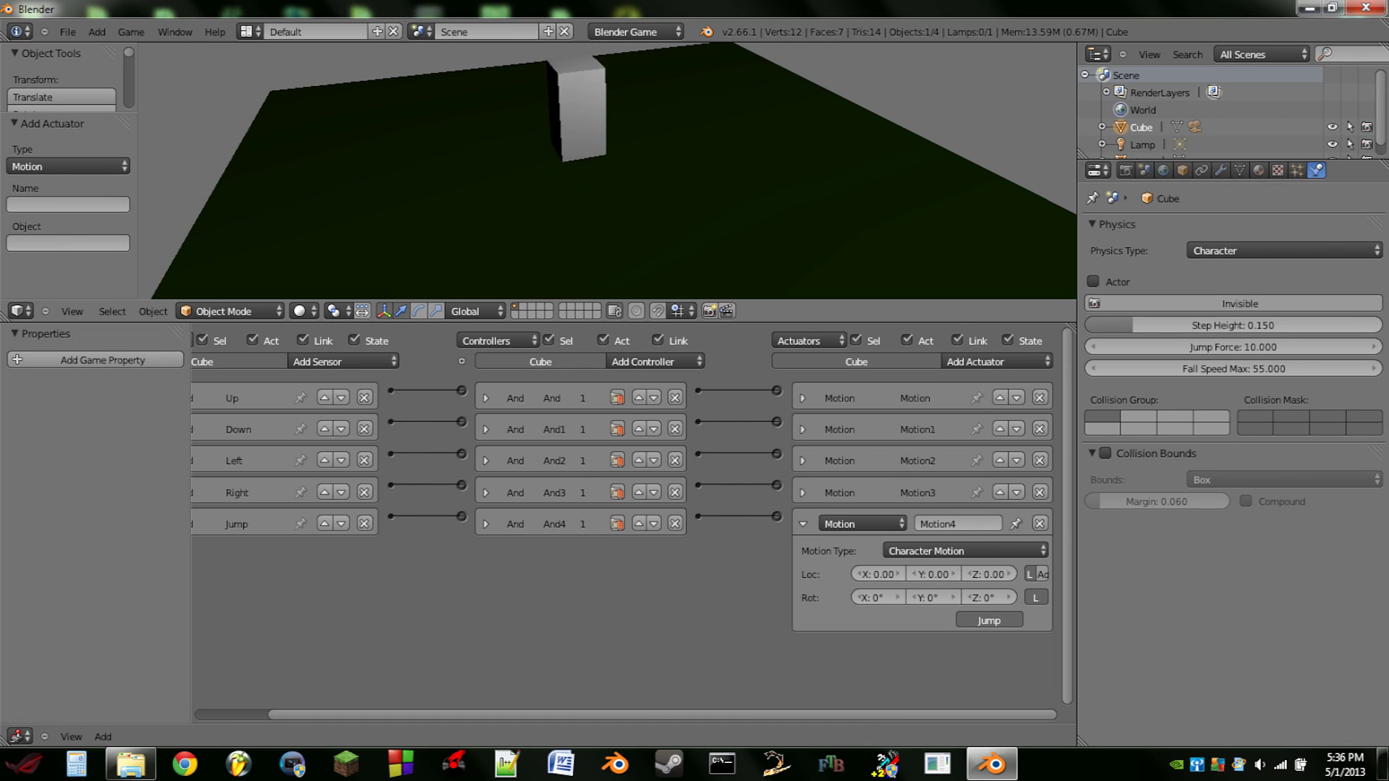
key("Escape")
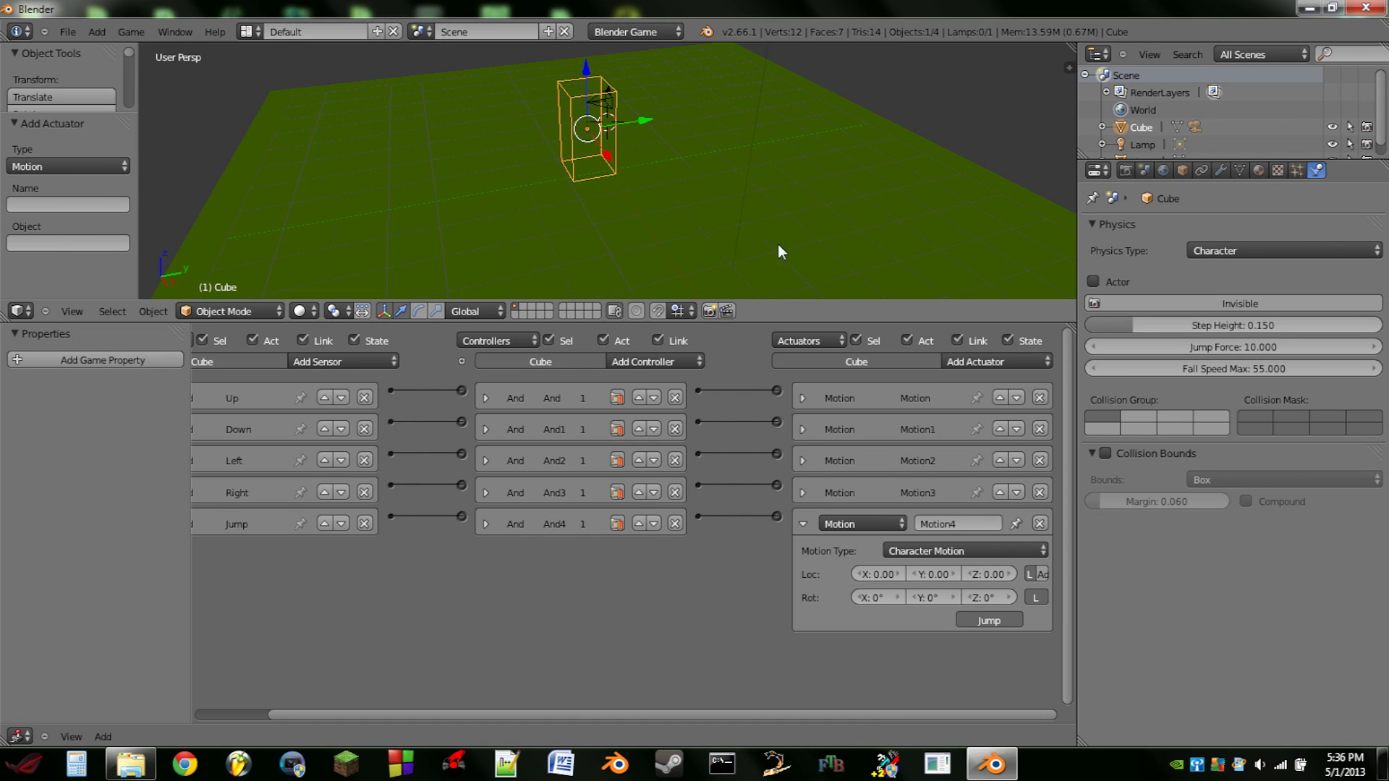
Step: Add a Mouse sensor with the Movement event to the camera inside the box and name it MouseLook
left_click(802, 523)
scroll(437, 532, "left", 2, "ctrl")
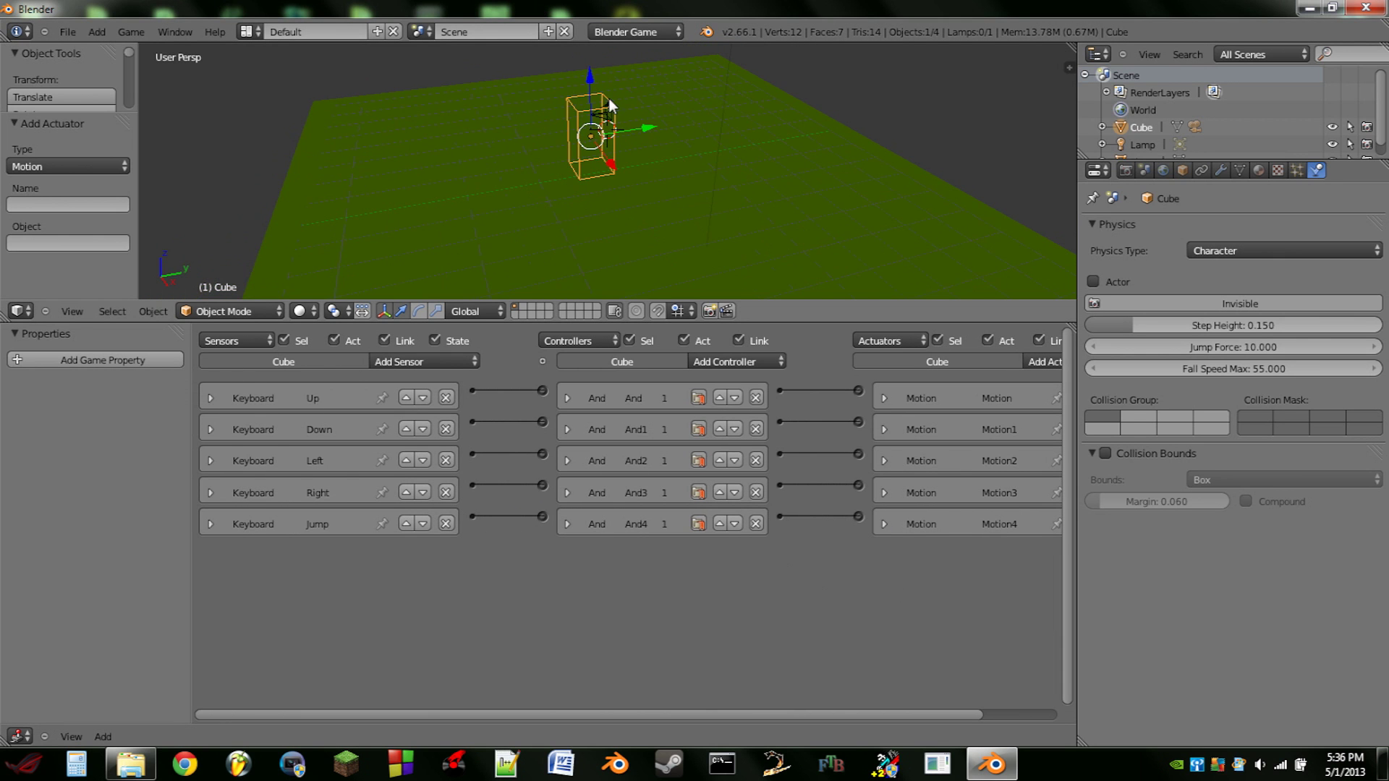
middle_click_drag(610, 100, 577, 177)
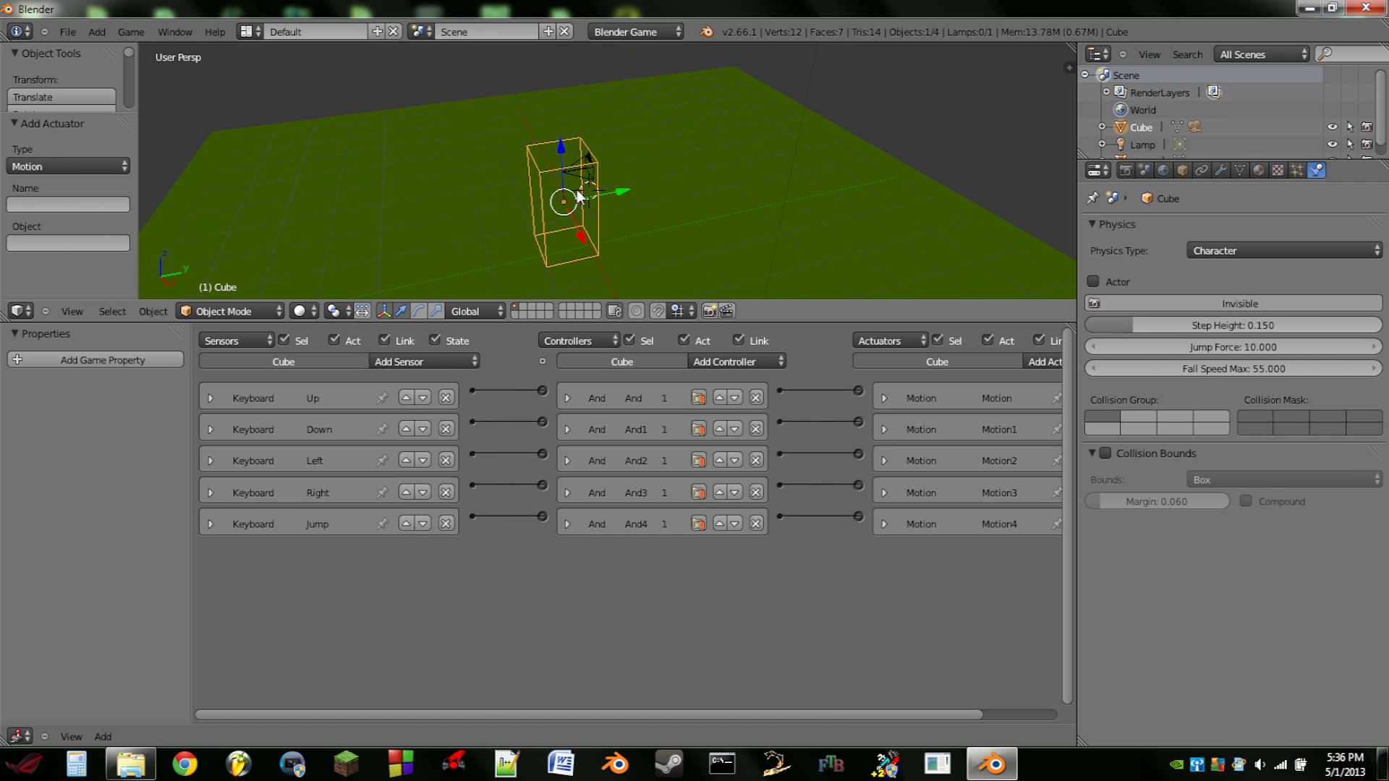
right_click(582, 177)
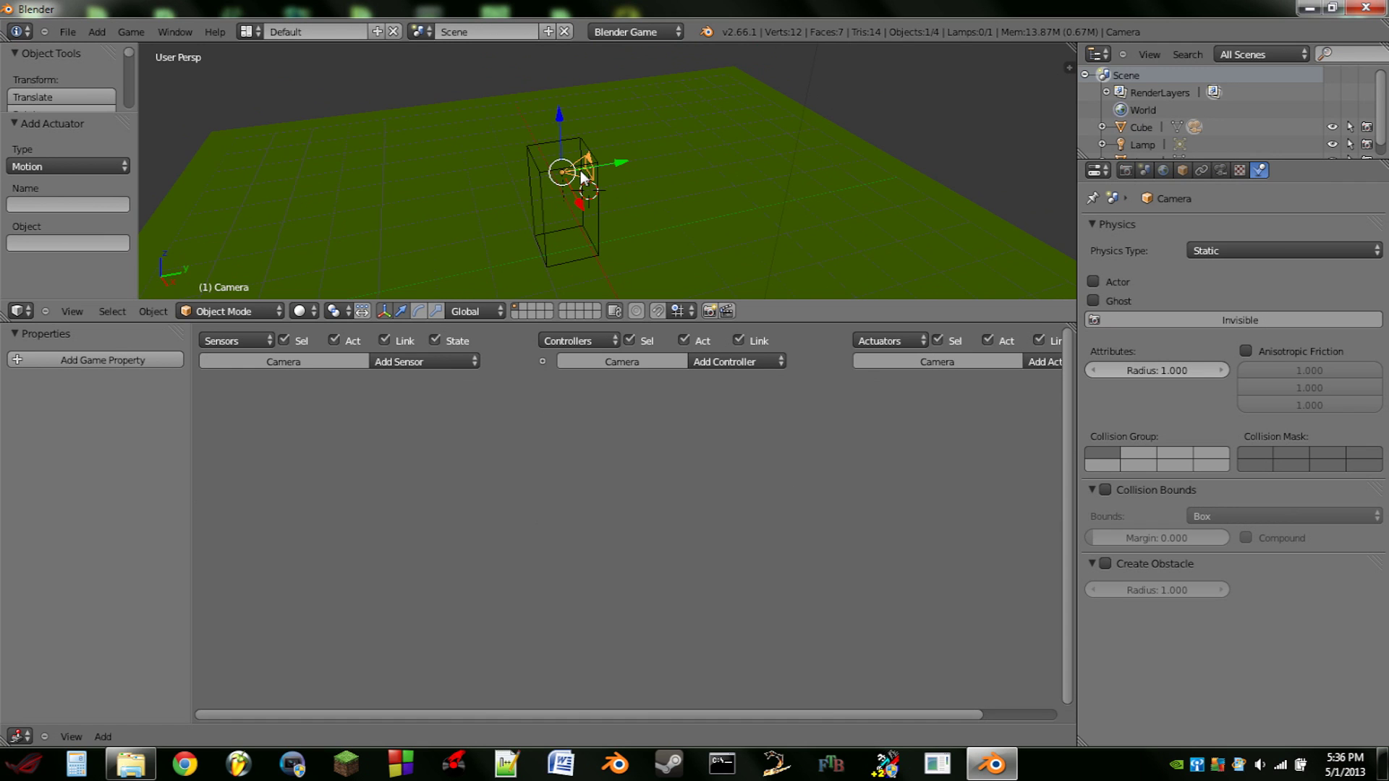
left_click(440, 361)
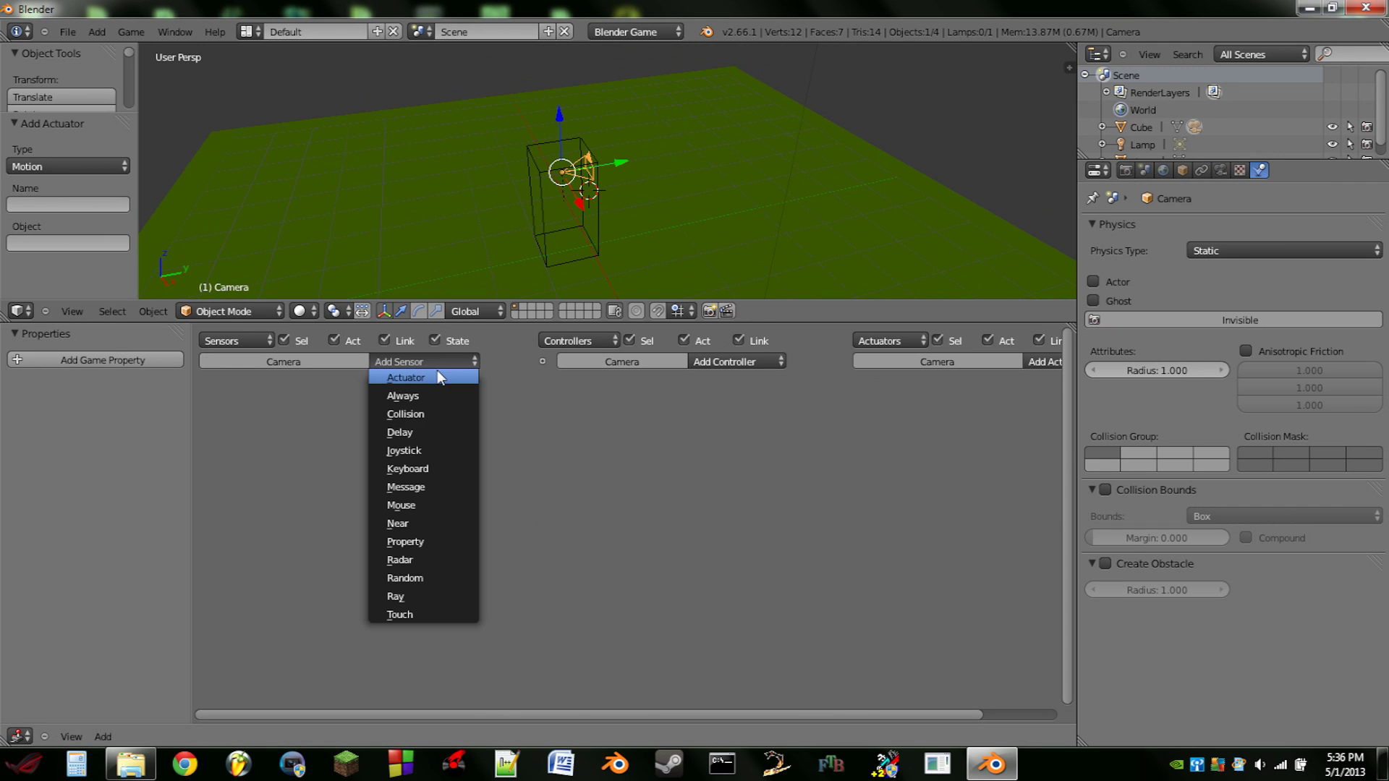
left_click(415, 504)
left_click(321, 453)
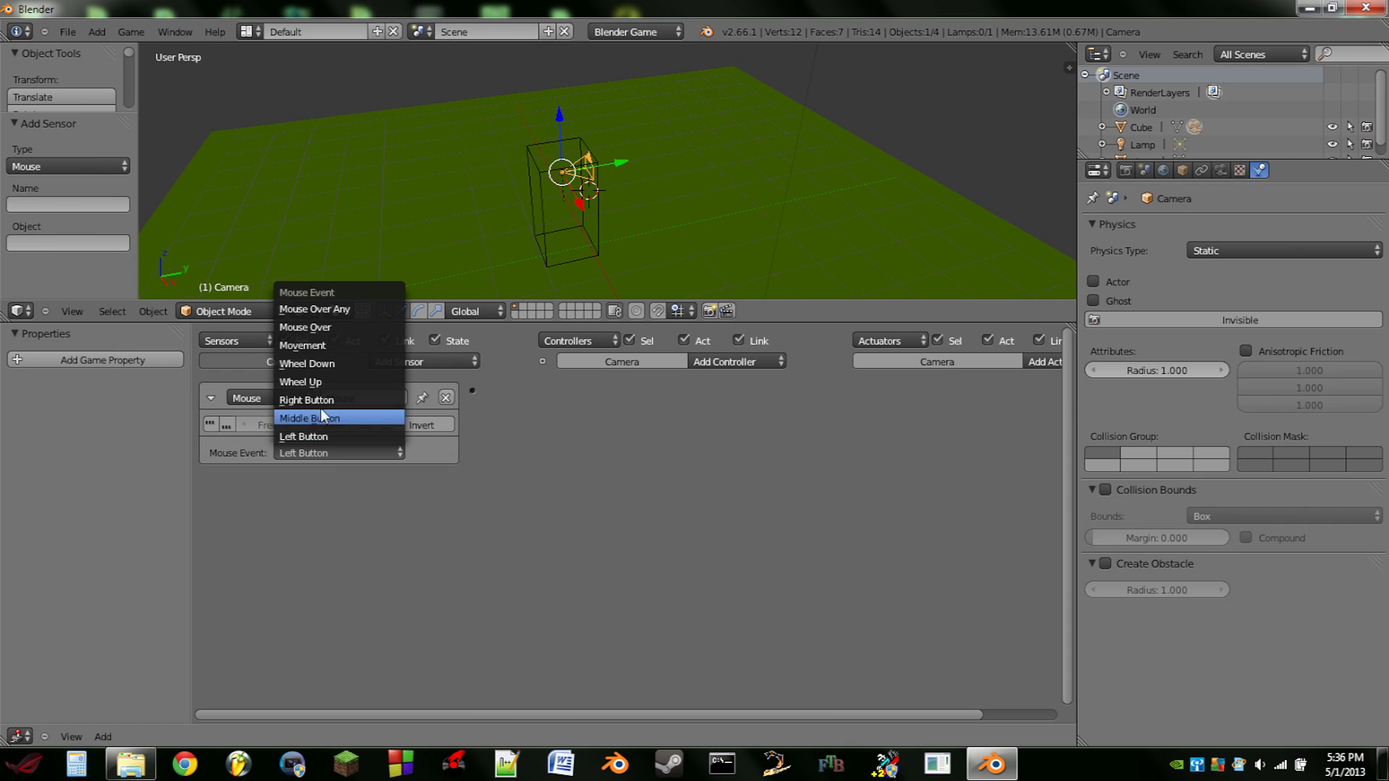
left_click(316, 346)
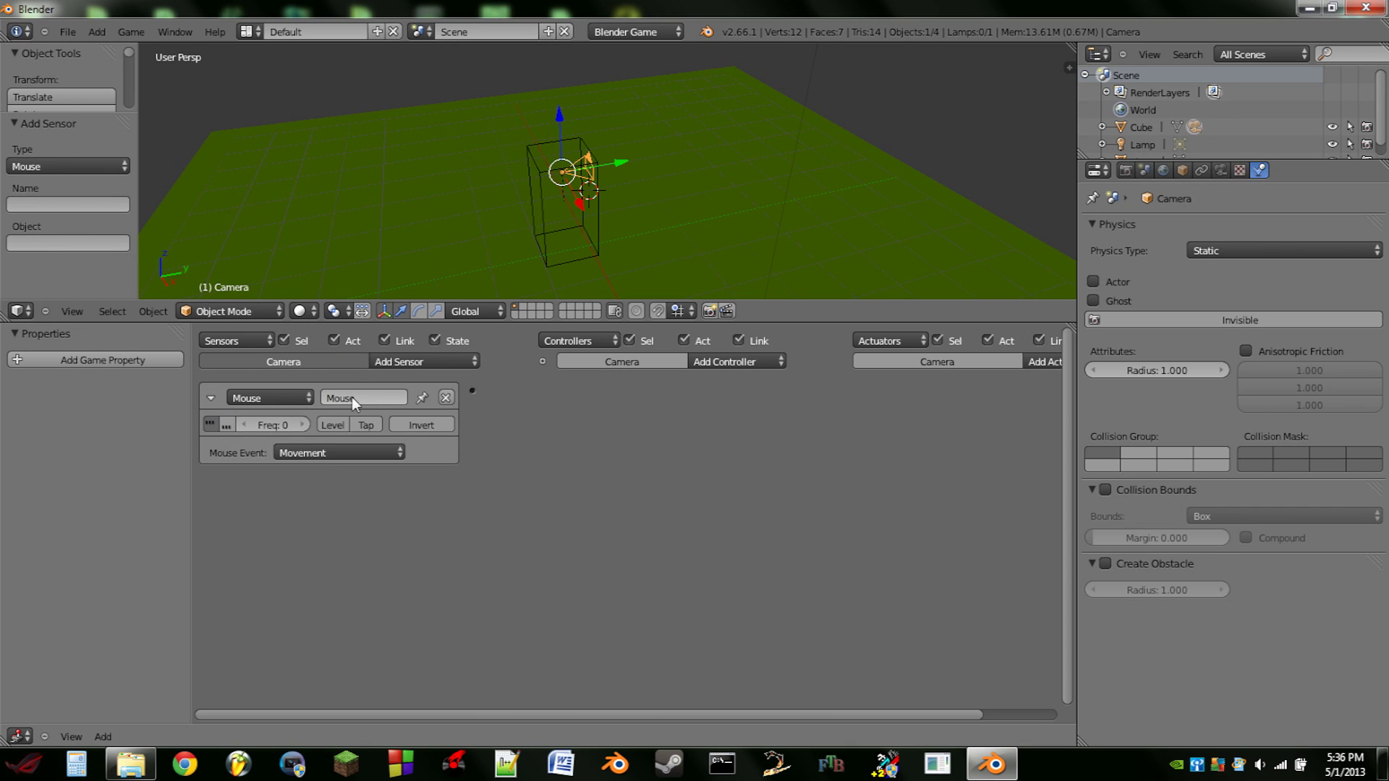
type("ok")
key("Return")
Step: Add a Python controller to the camera and link it to the MouseLook sensor
left_click(713, 361)
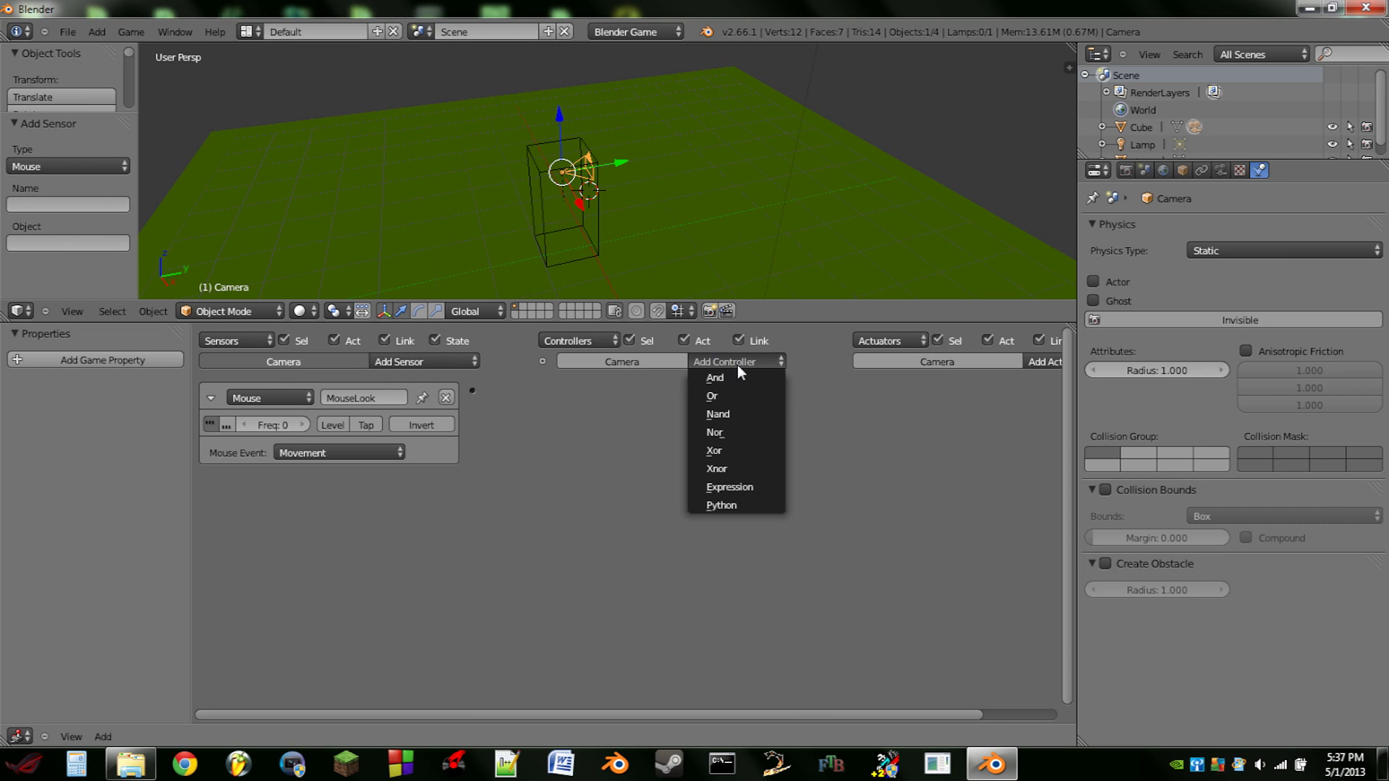
left_click(740, 504)
left_click_drag(541, 391, 543, 391)
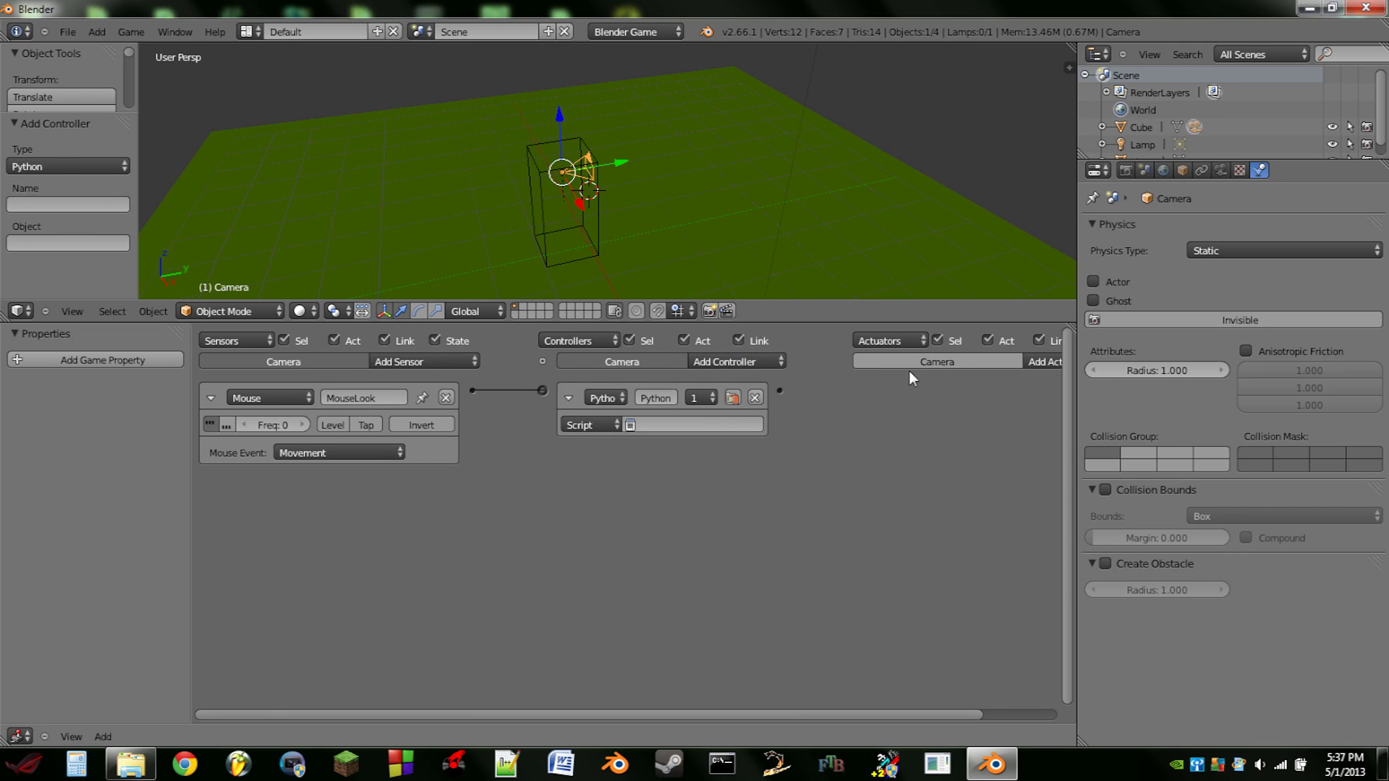
Step: Add a Motion actuator to the camera, link it to the Python controller and name it UpDown
scroll(909, 371, "right", 4, "ctrl")
left_click(984, 361)
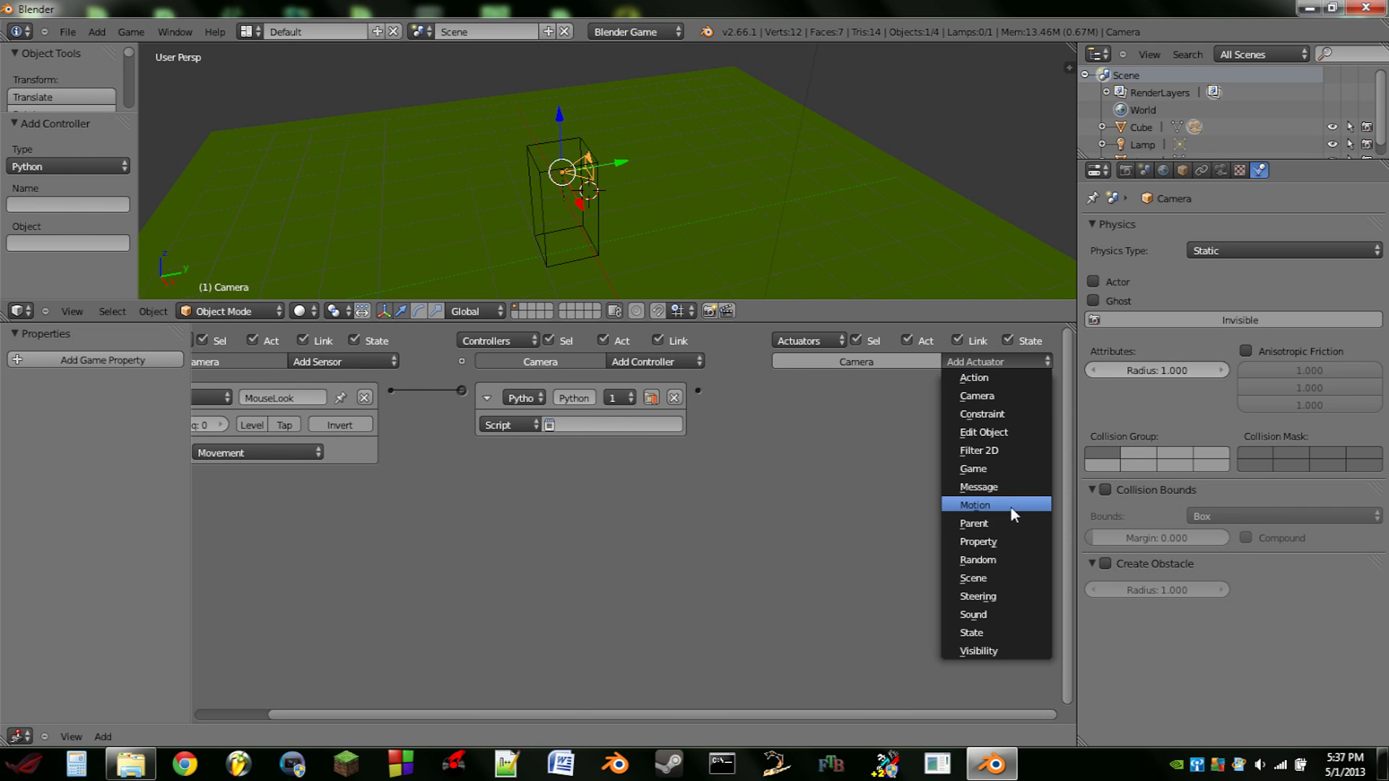
left_click(1010, 506)
left_click_drag(775, 395, 776, 391)
left_click(928, 398)
type("UpDow")
left_click(800, 488)
left_click(804, 397)
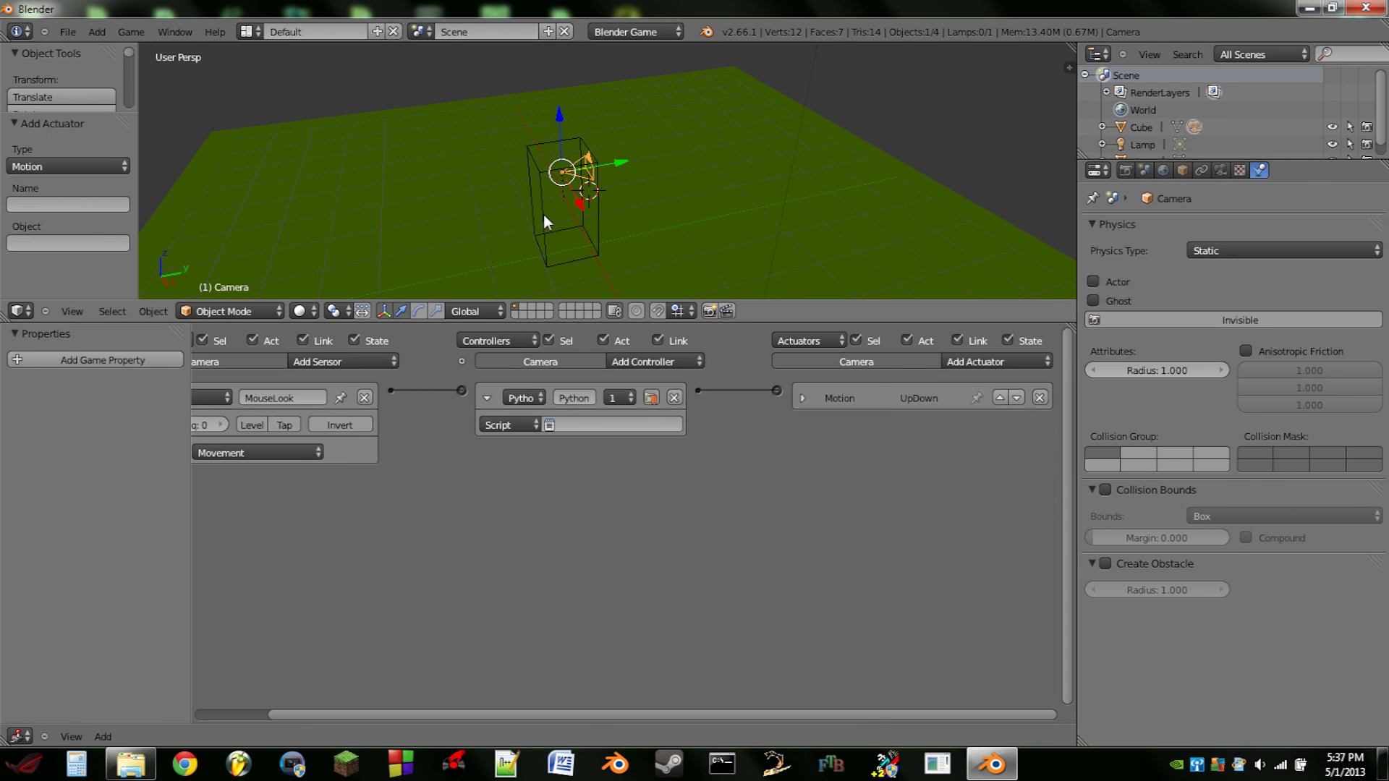
Step: Add the box to the selection and give it a Motion actuator named LeftRight, linked to the camera's Python controller
right_click(544, 214)
left_click(972, 362)
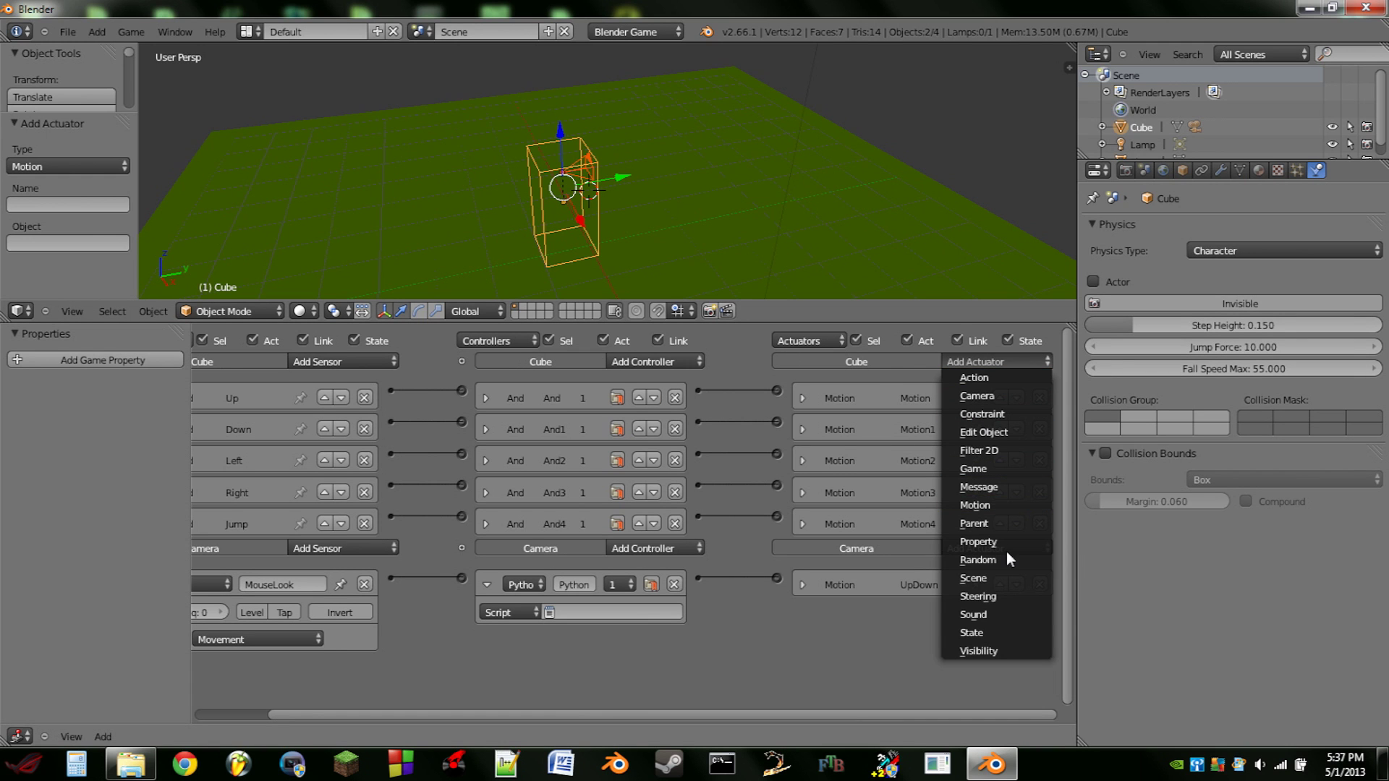
left_click(1001, 506)
left_click_drag(776, 549, 777, 548)
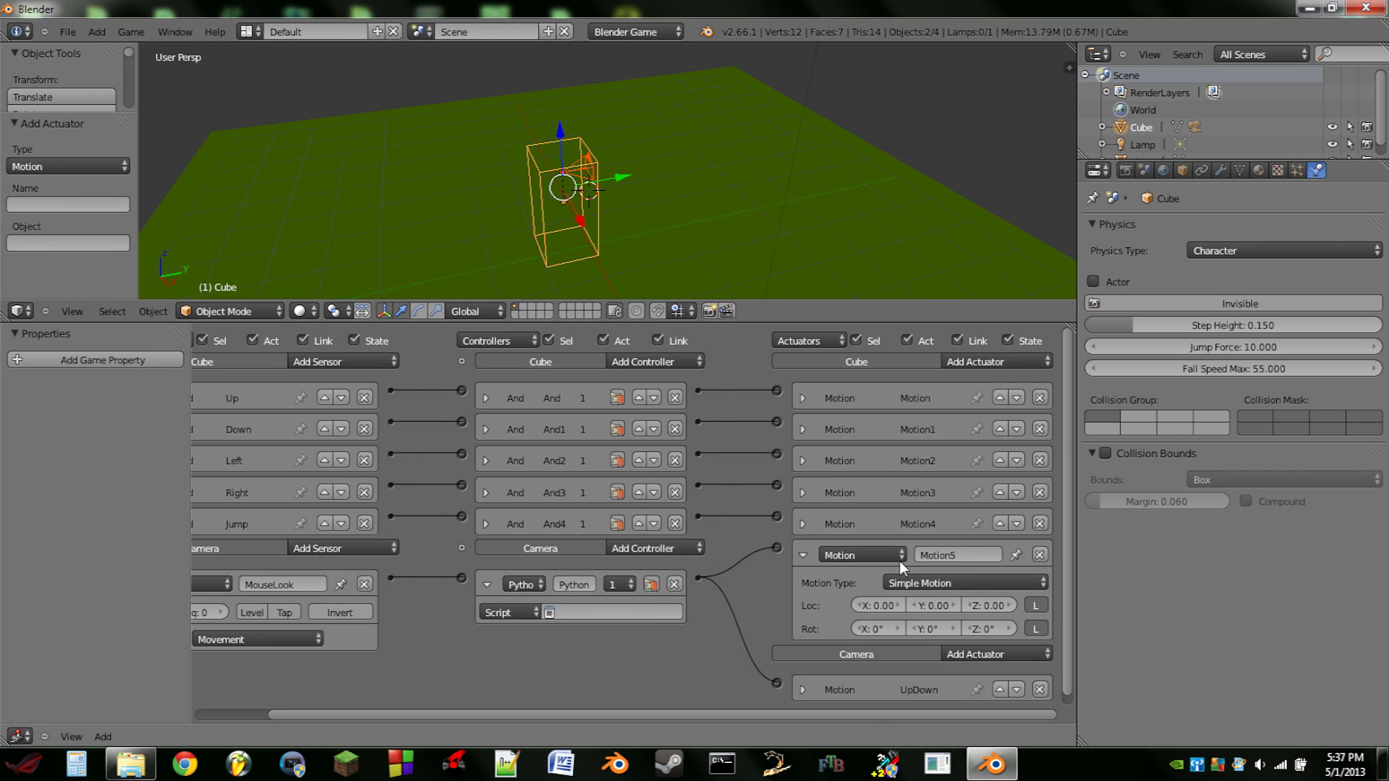
left_click(950, 556)
type("LeftRight")
key("Return")
left_click(803, 554)
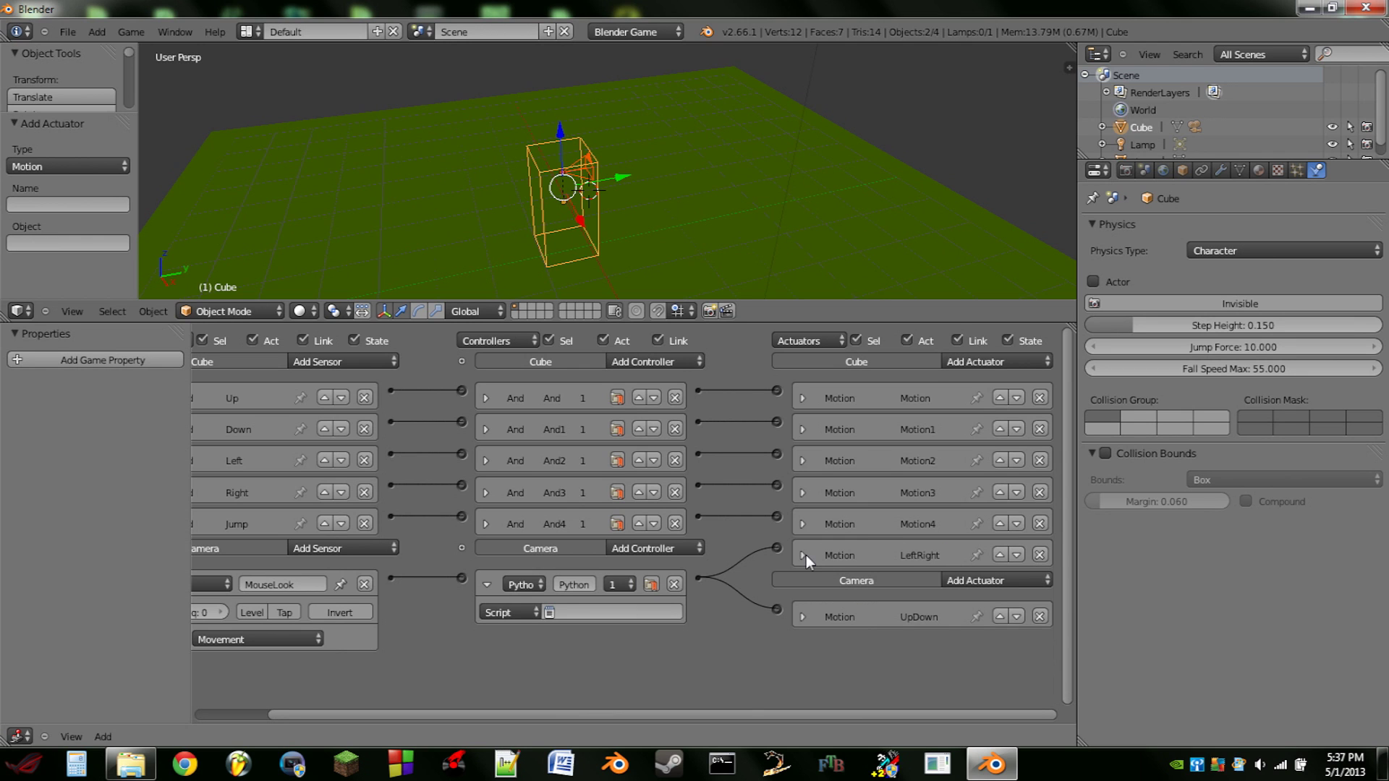
Step: Make the 3D view taller and split it into two side-by-side areas
left_click_drag(960, 301, 956, 385)
left_click_drag(1070, 51, 617, 289)
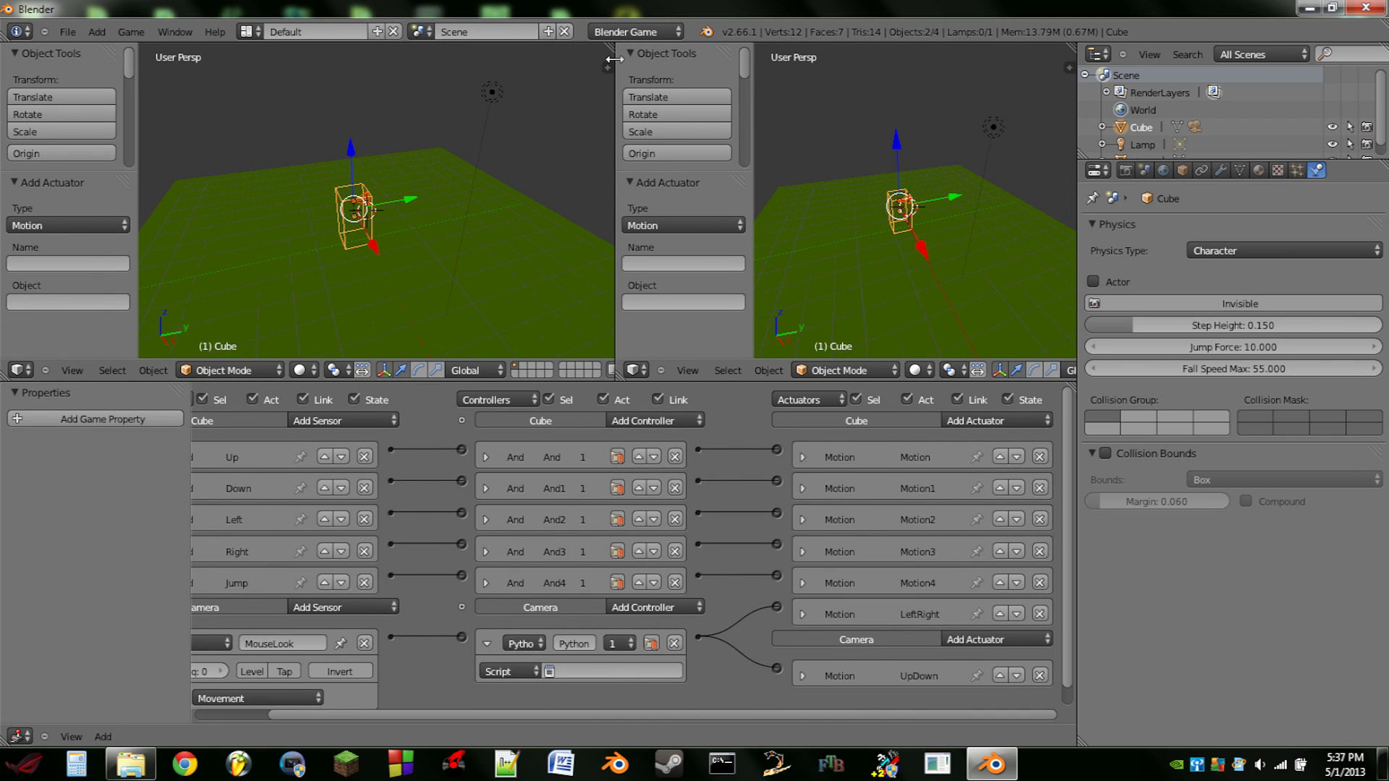
Step: Turn the second 3D view area into a Text Editor and open Mouselook.py from the Desktop subfolder on the desktop
left_click(636, 370)
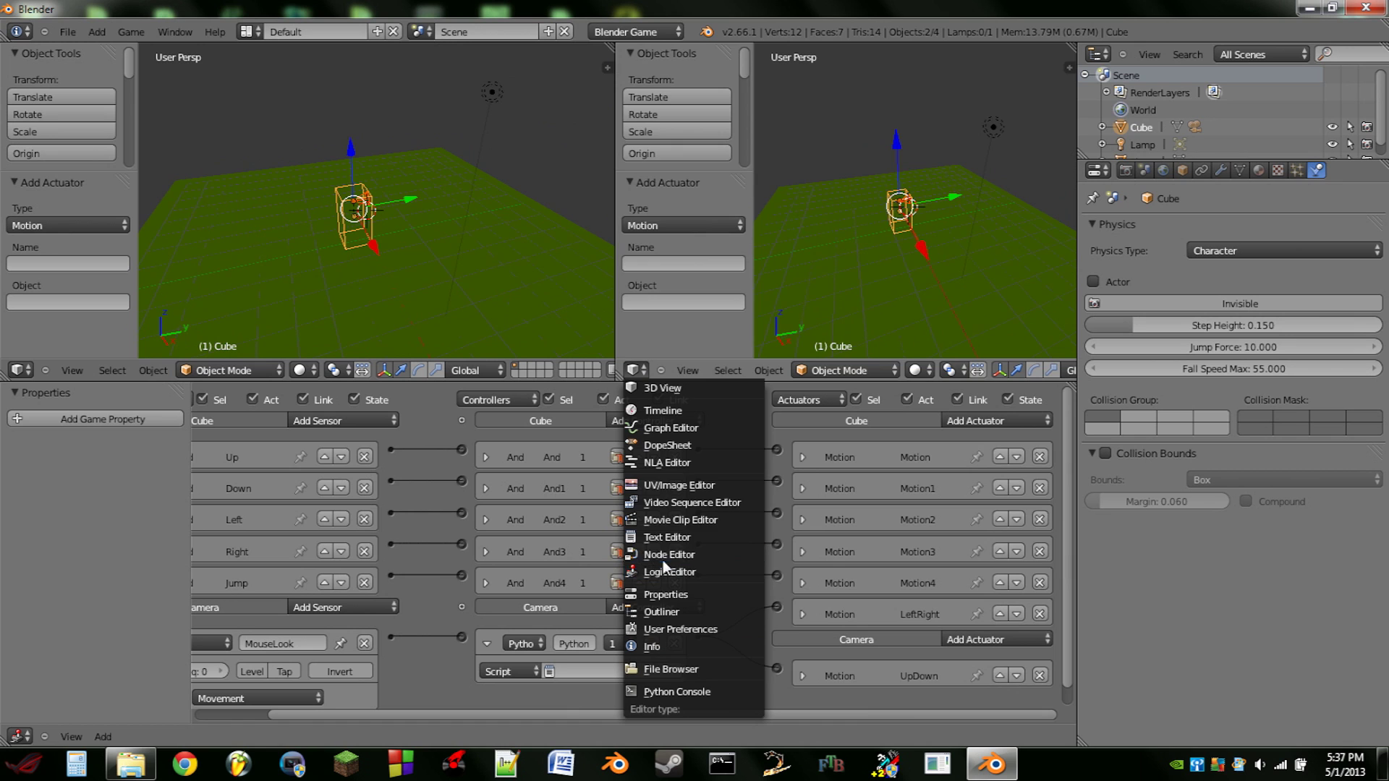
left_click(671, 538)
left_click(720, 372)
left_click(742, 350)
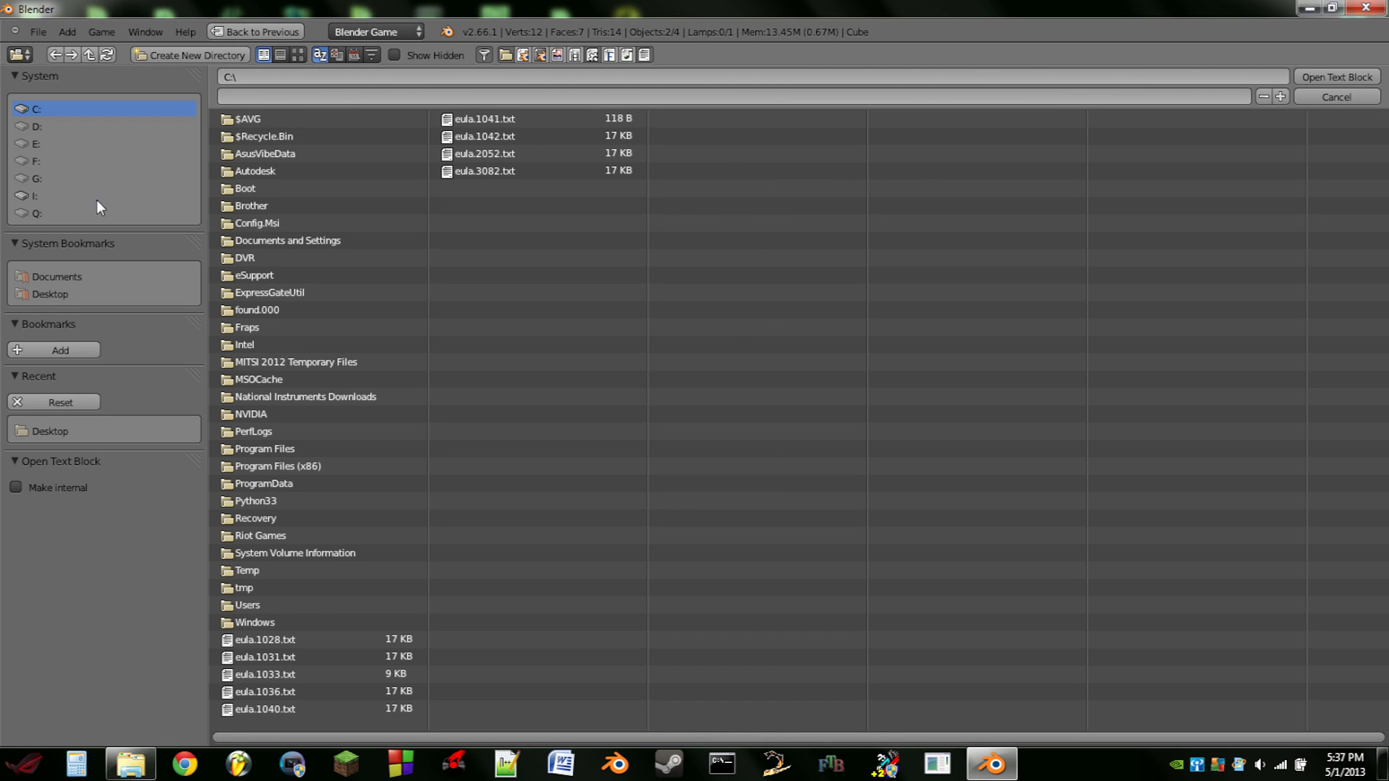
left_click(51, 294)
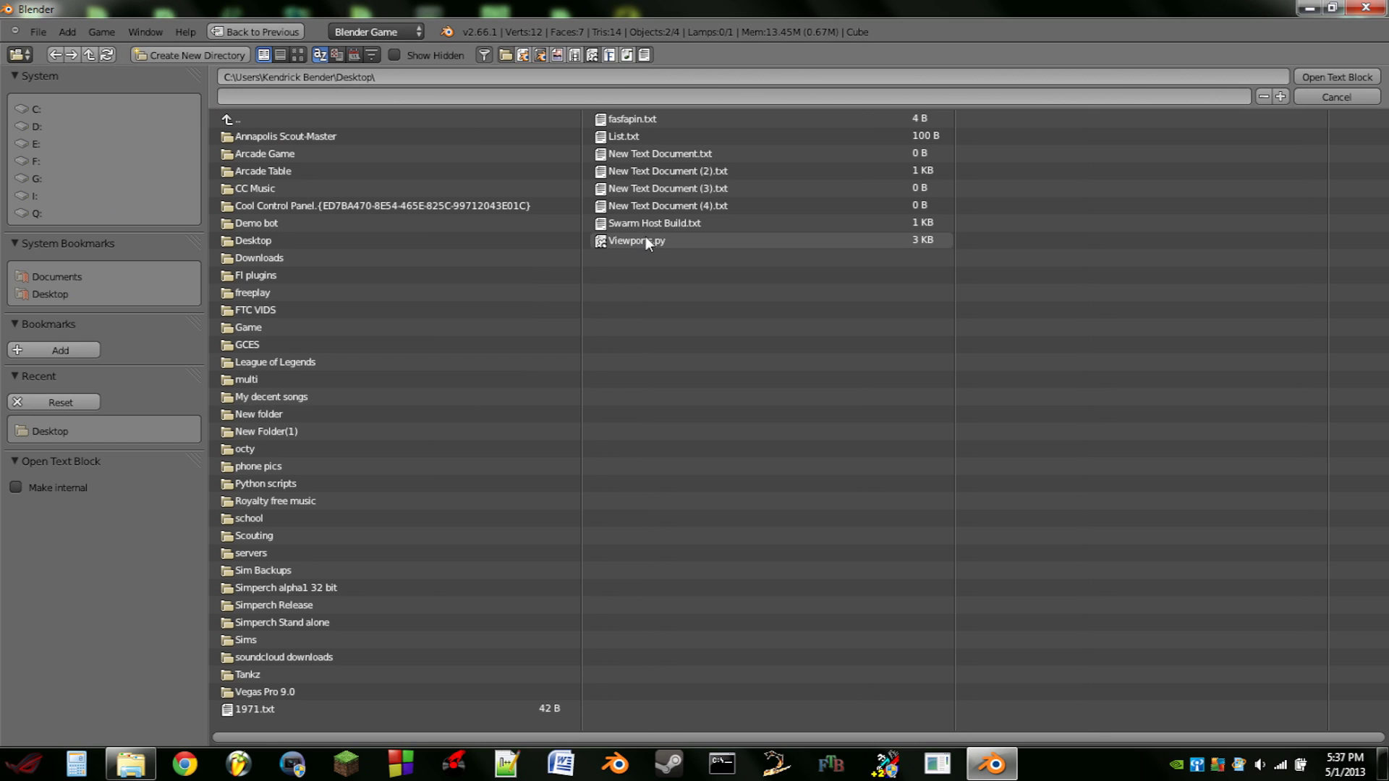
left_click(379, 241)
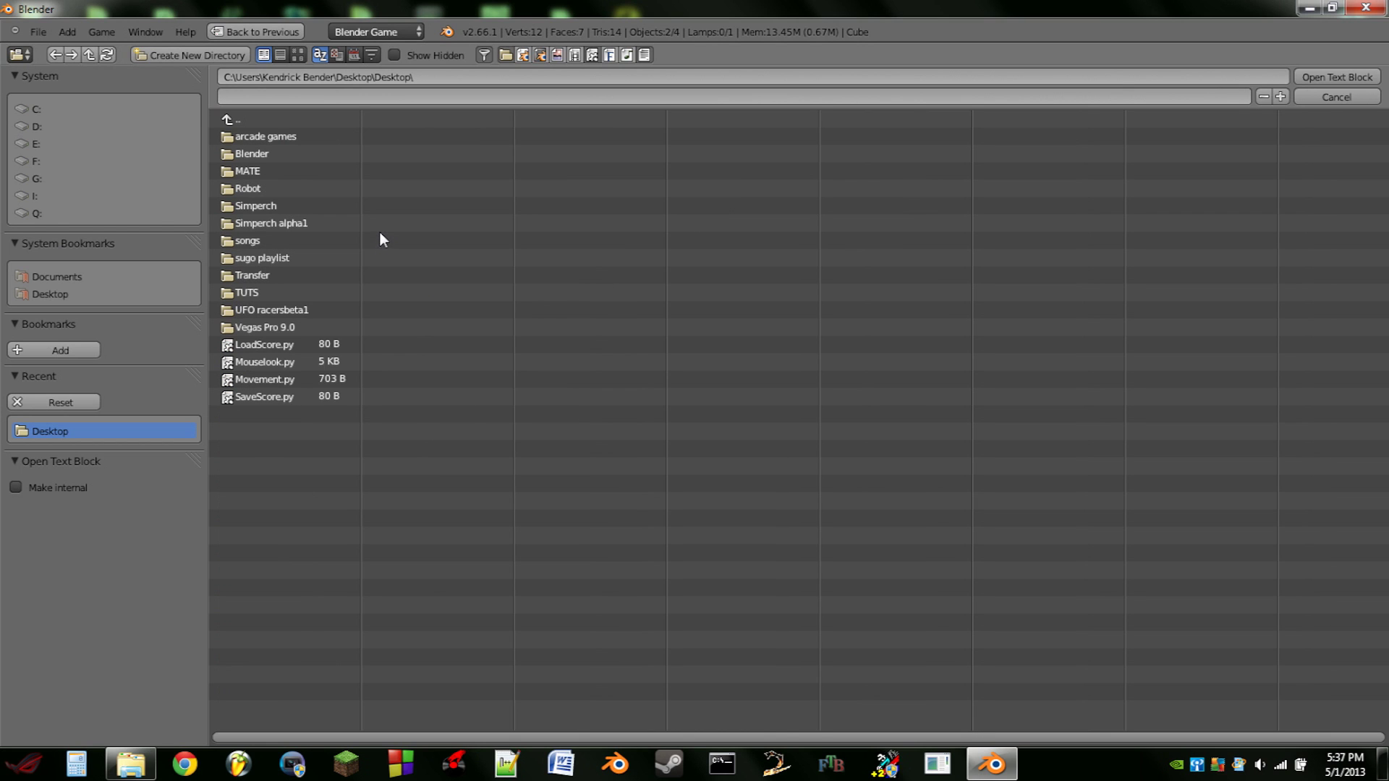
left_click(295, 361)
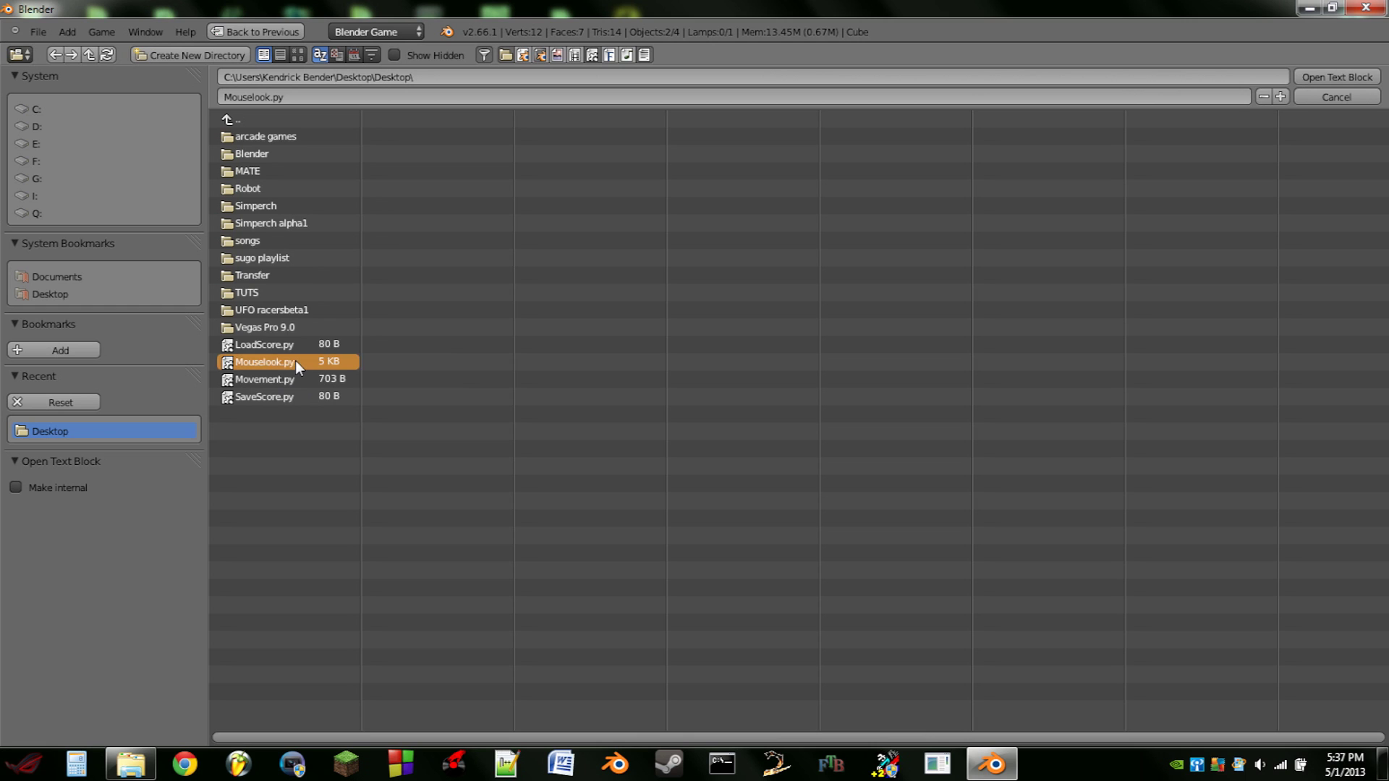
left_click(1347, 73)
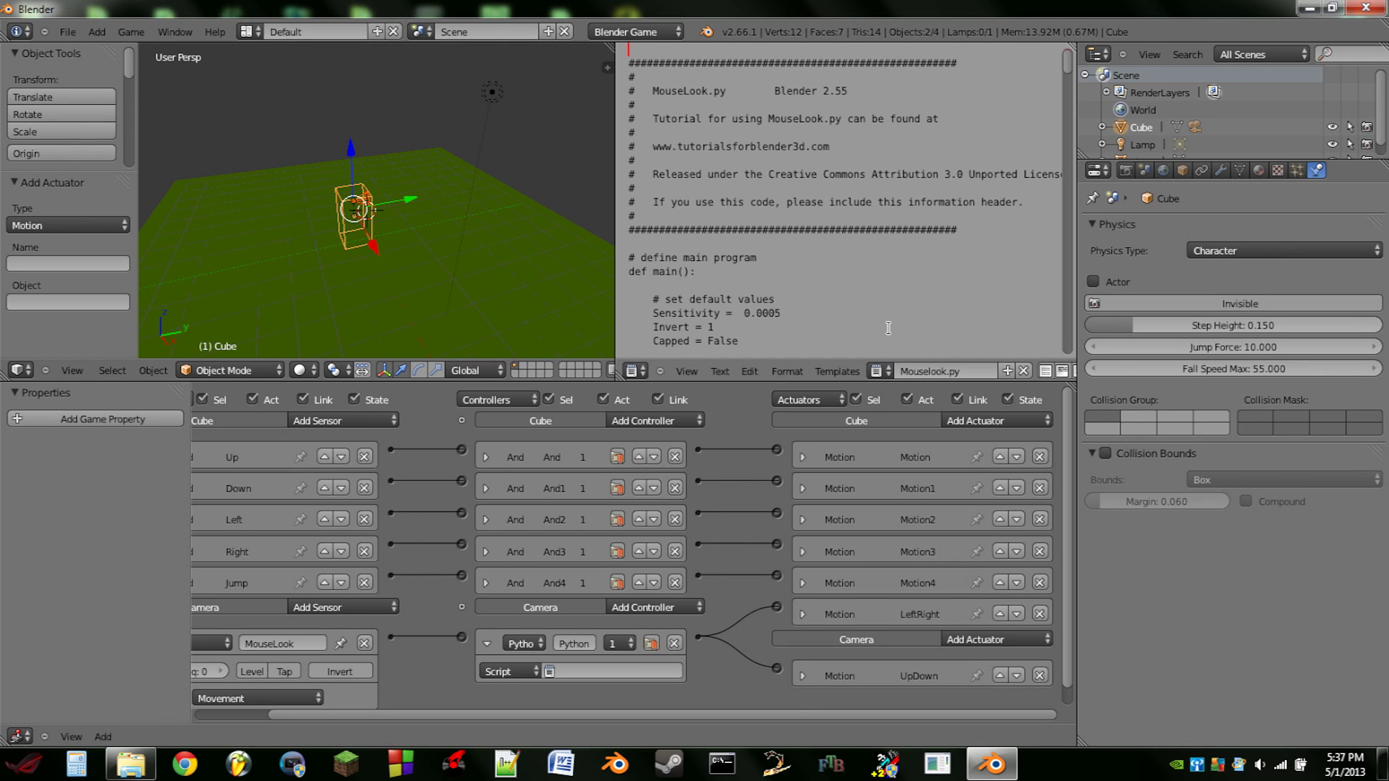
Step: Assign the Mouselook.py script to the camera's Python controller and fit all logic bricks in the editor
left_click(580, 669)
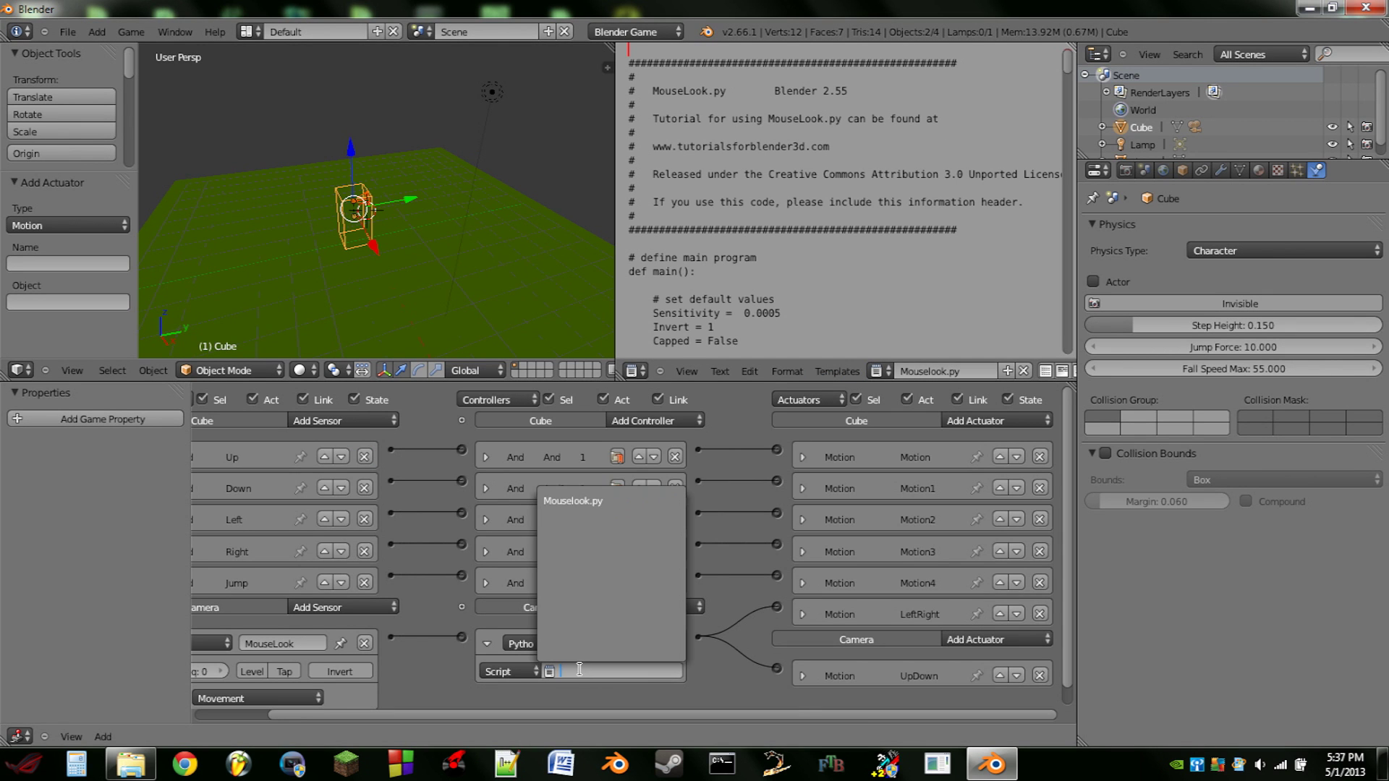
left_click(583, 504)
key("Home")
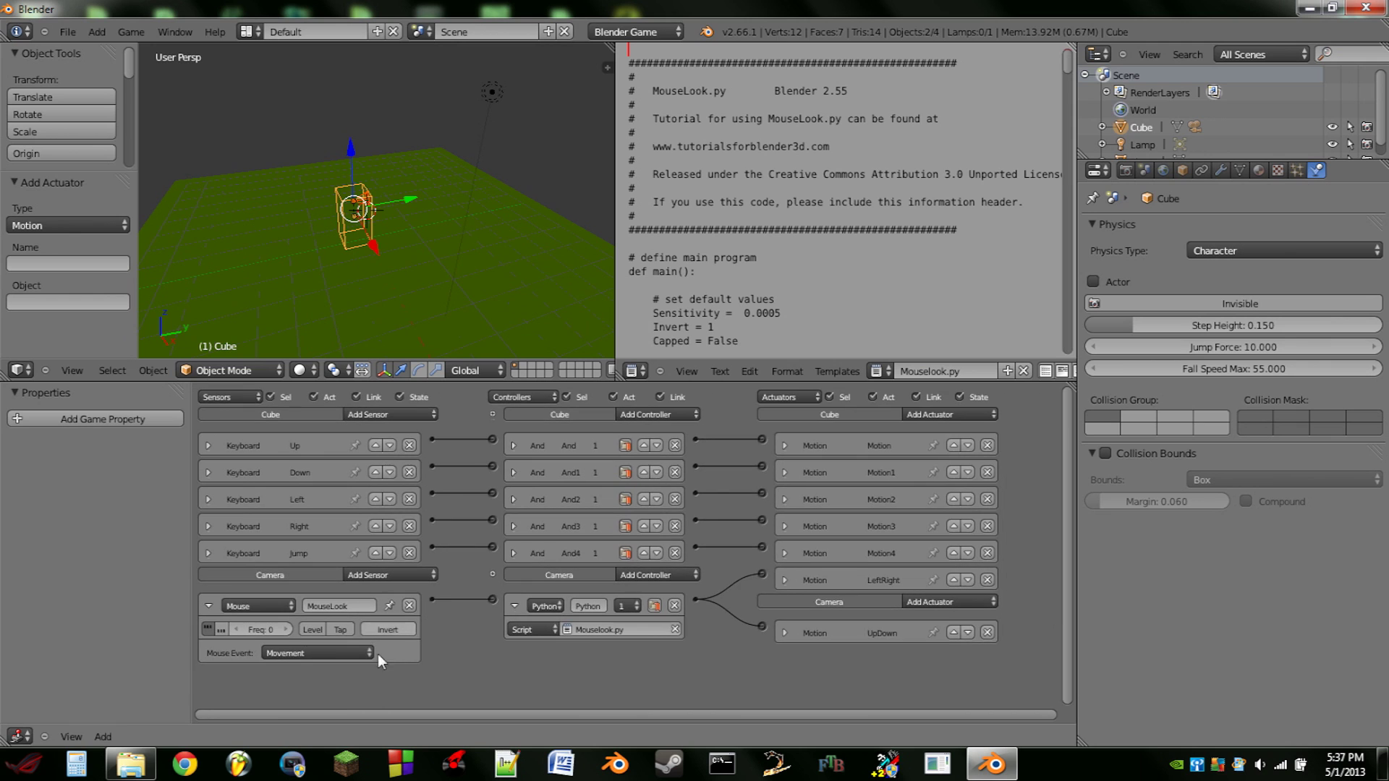
Step: Test the mouse look by running the game from the user view, the camera view and the maximized camera view
key("p")
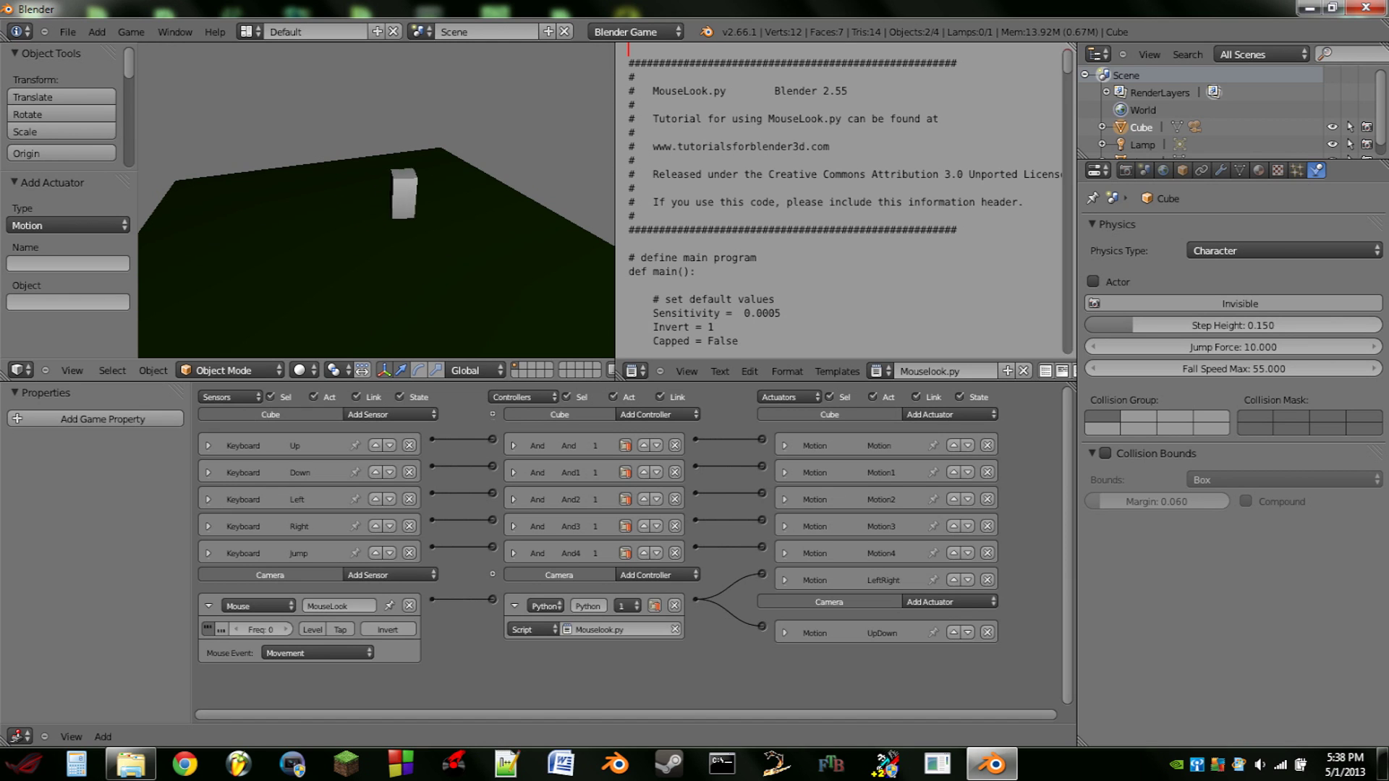
key("Escape")
key("KP_0")
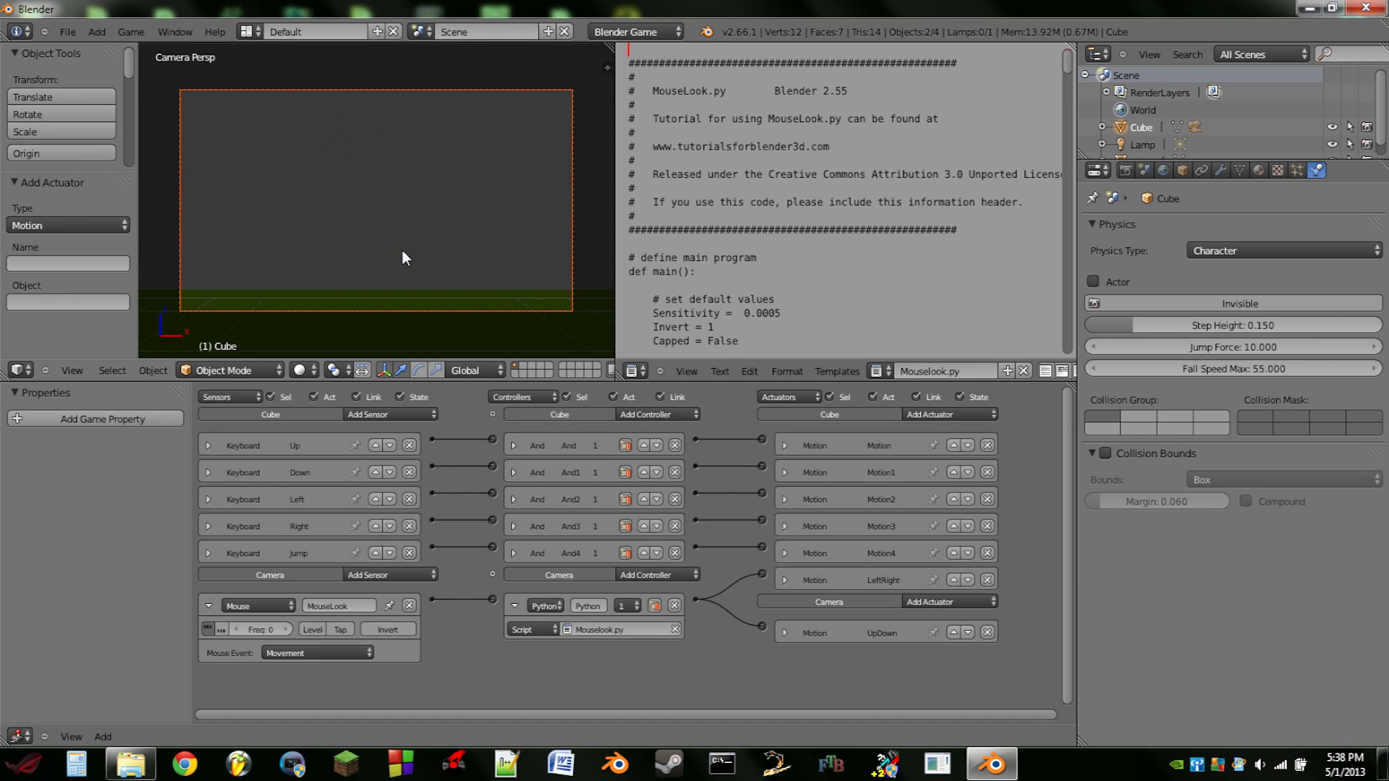
key("p")
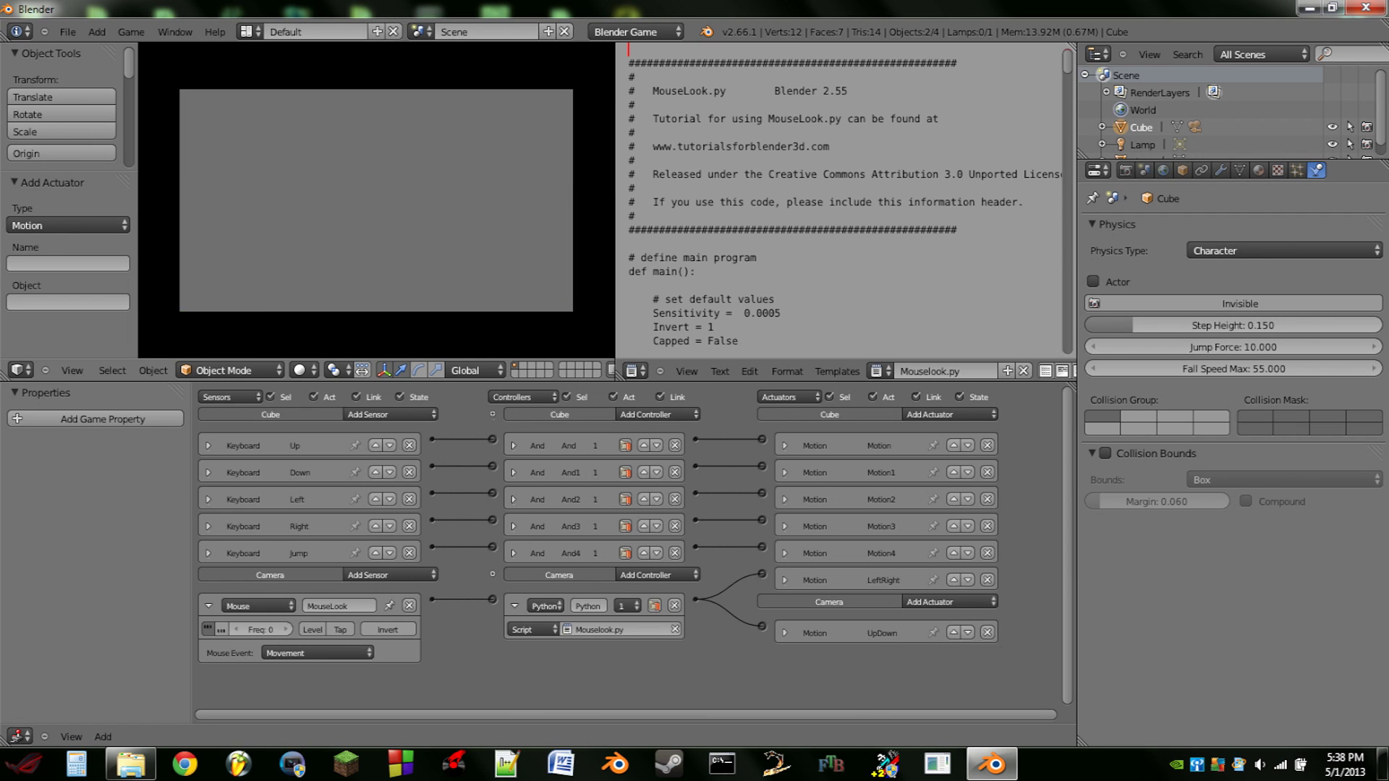
key("Escape")
key("ctrl+Up")
key("p")
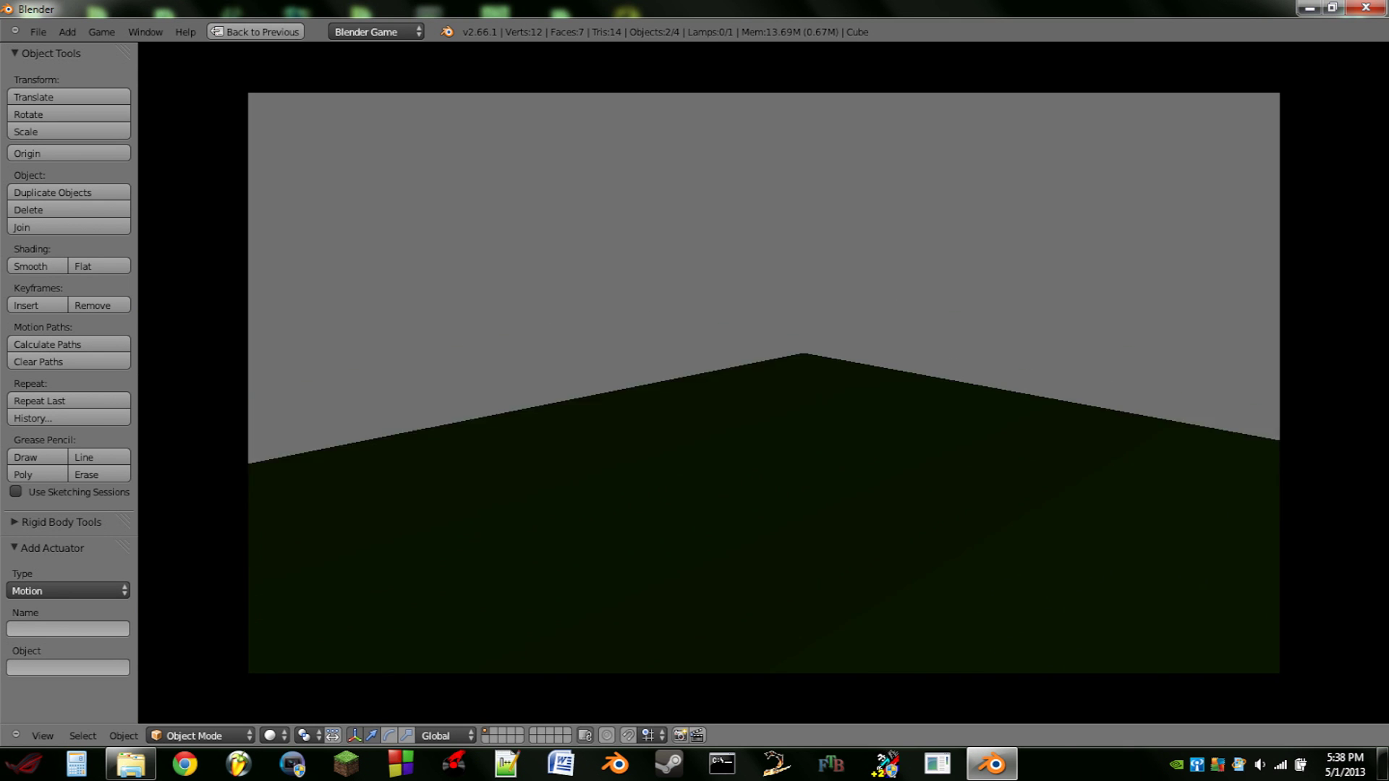
key("Escape")
Step: Leave the camera view, restore the multi-area layout and make the 3D view and Text Editor areas taller
middle_click_drag(796, 387, 527, 477)
scroll(636, 511, "down", 6)
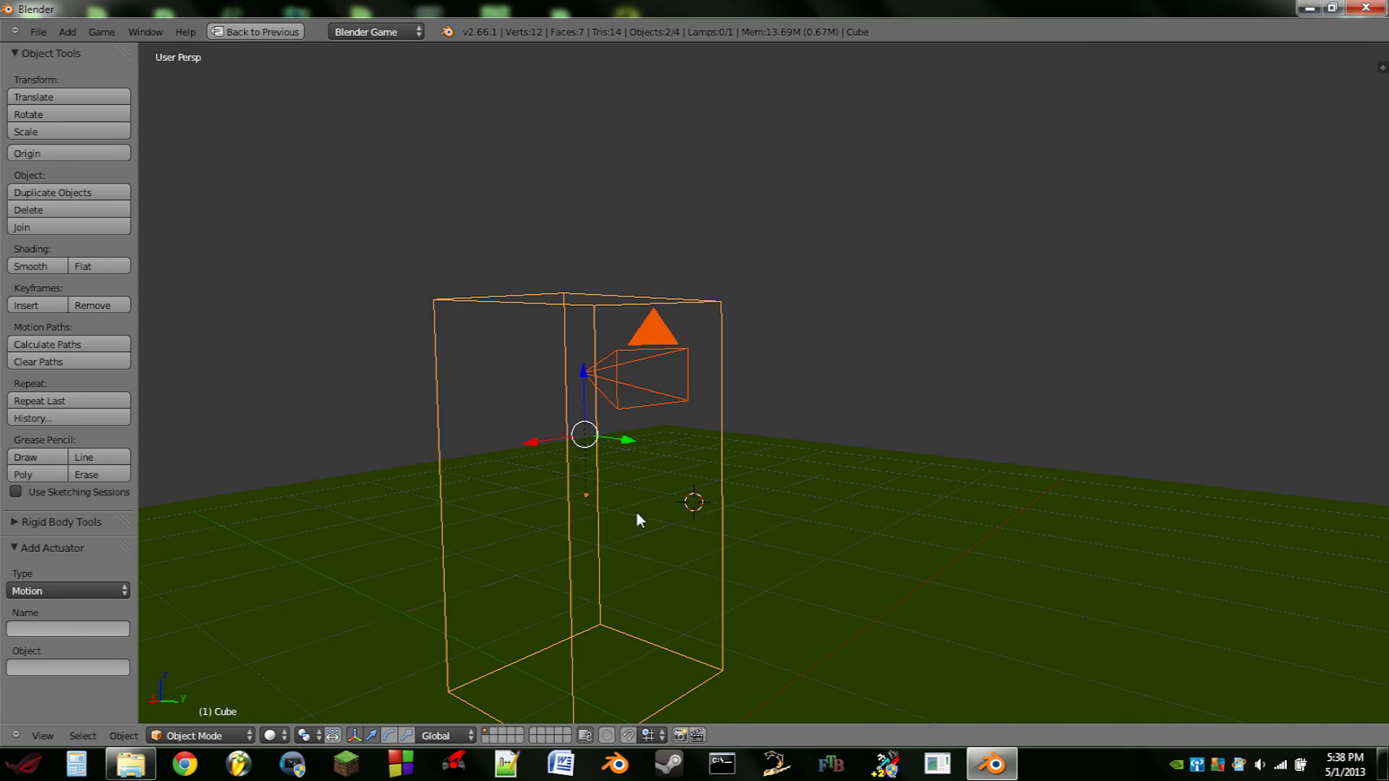
middle_click_drag(667, 515, 798, 515)
key("ctrl+Up")
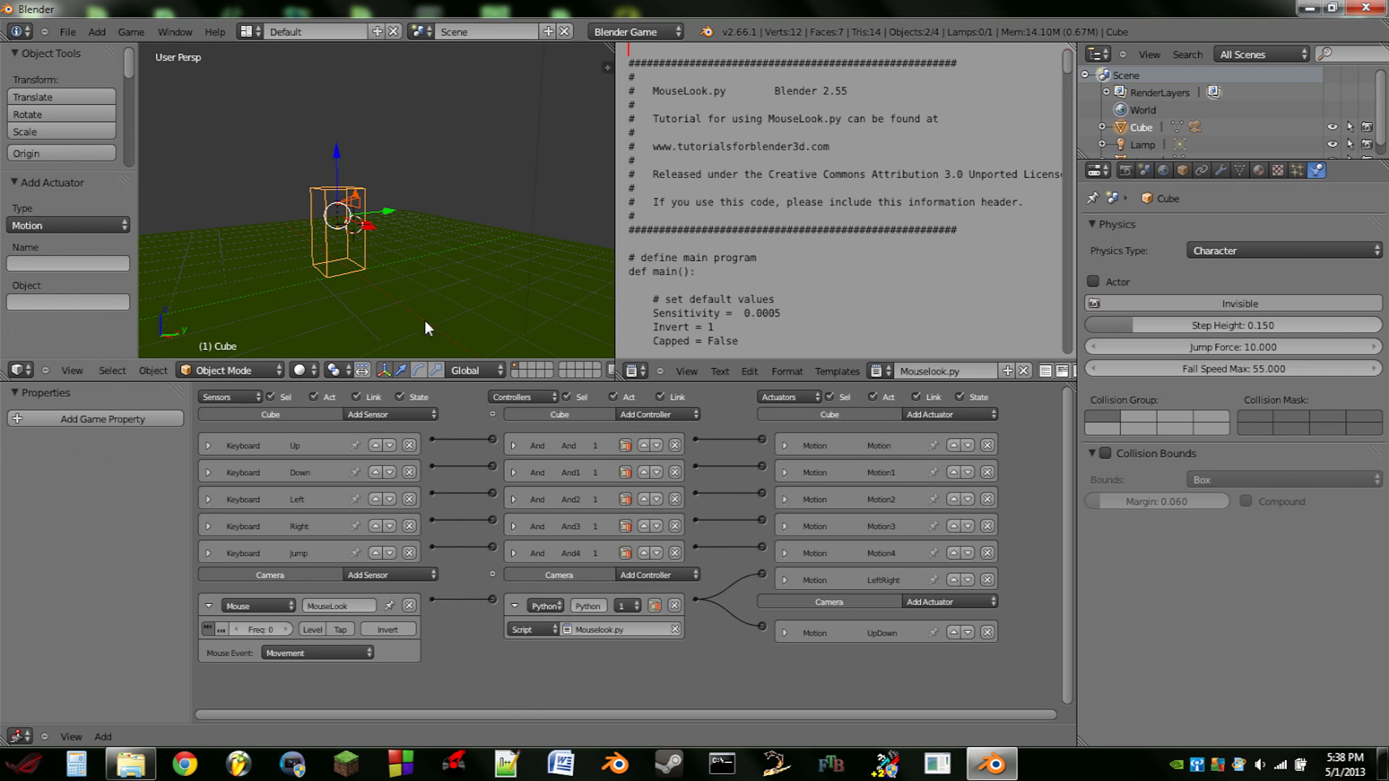
left_click_drag(560, 381, 561, 411)
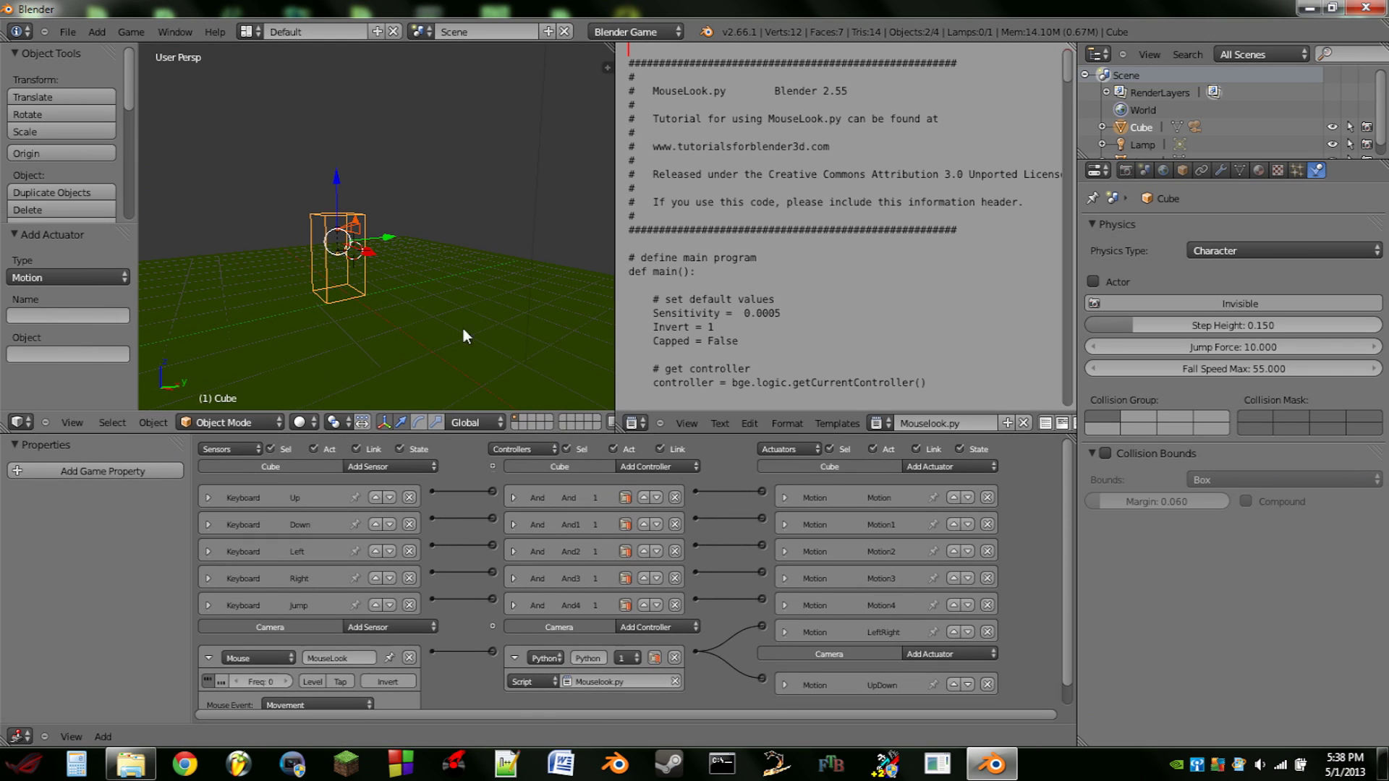
Step: Add a cube mesh beside the player box and move it about 2.134 units along the Y axis
key("shift+a")
mouse_move(344, 78)
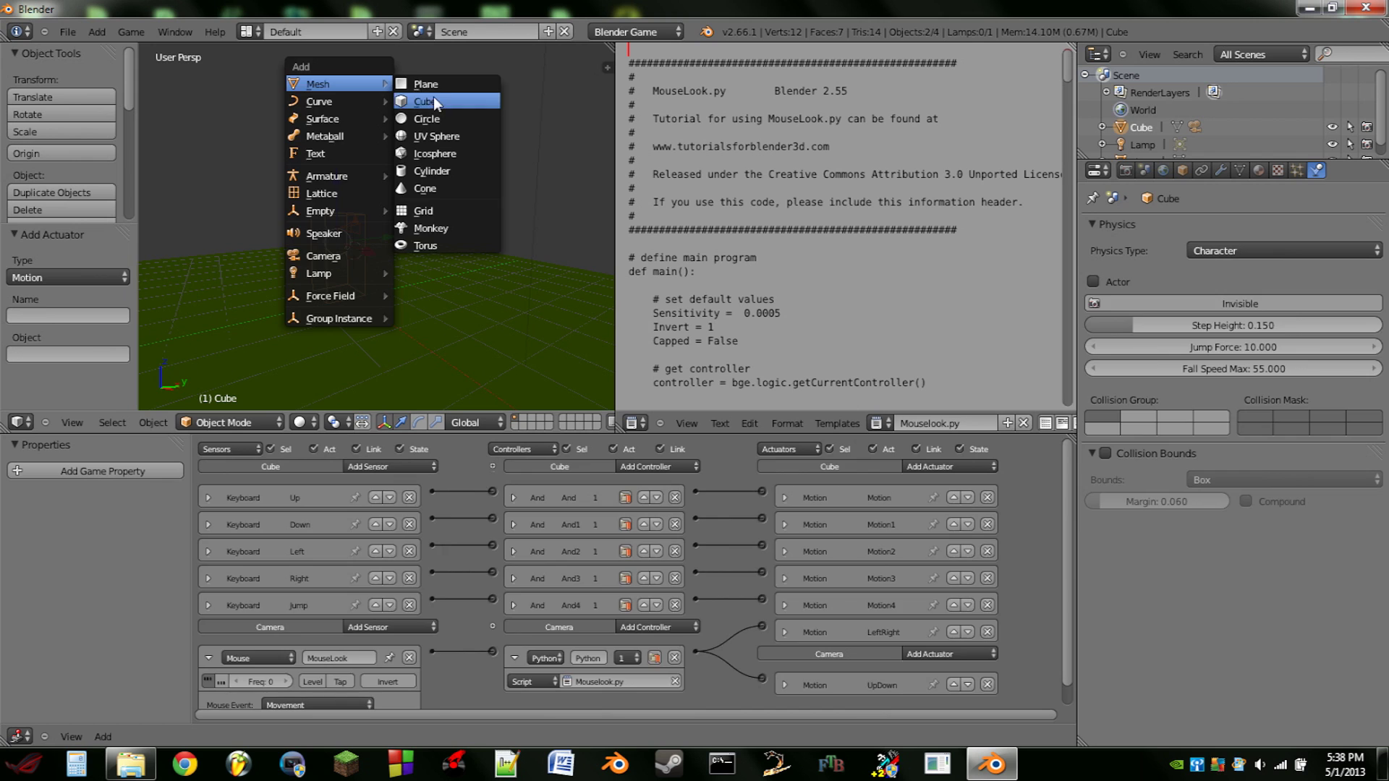
left_click(434, 98)
left_click_drag(398, 246, 455, 236)
Step: Run the game and walk the player box around and against the new cube to test collisions and climbing
key("p")
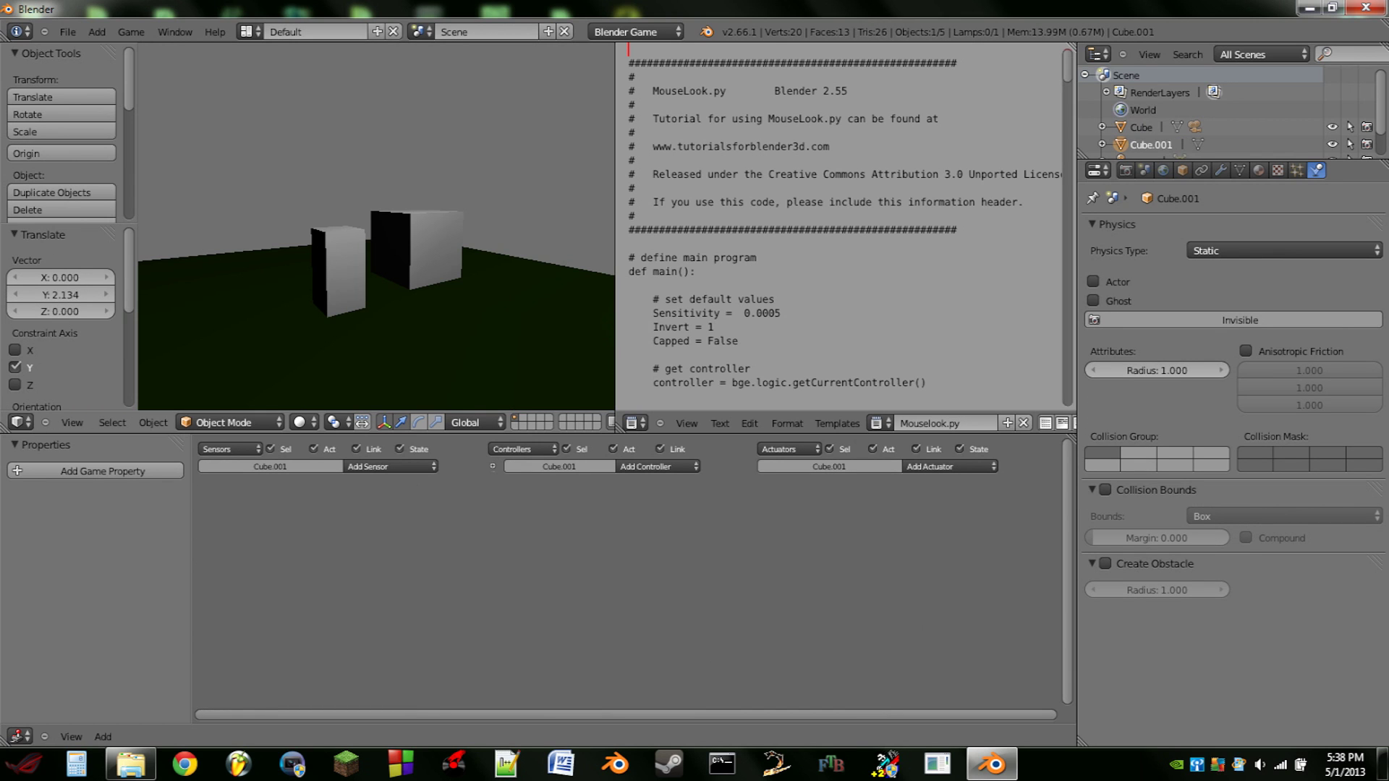
key("d")
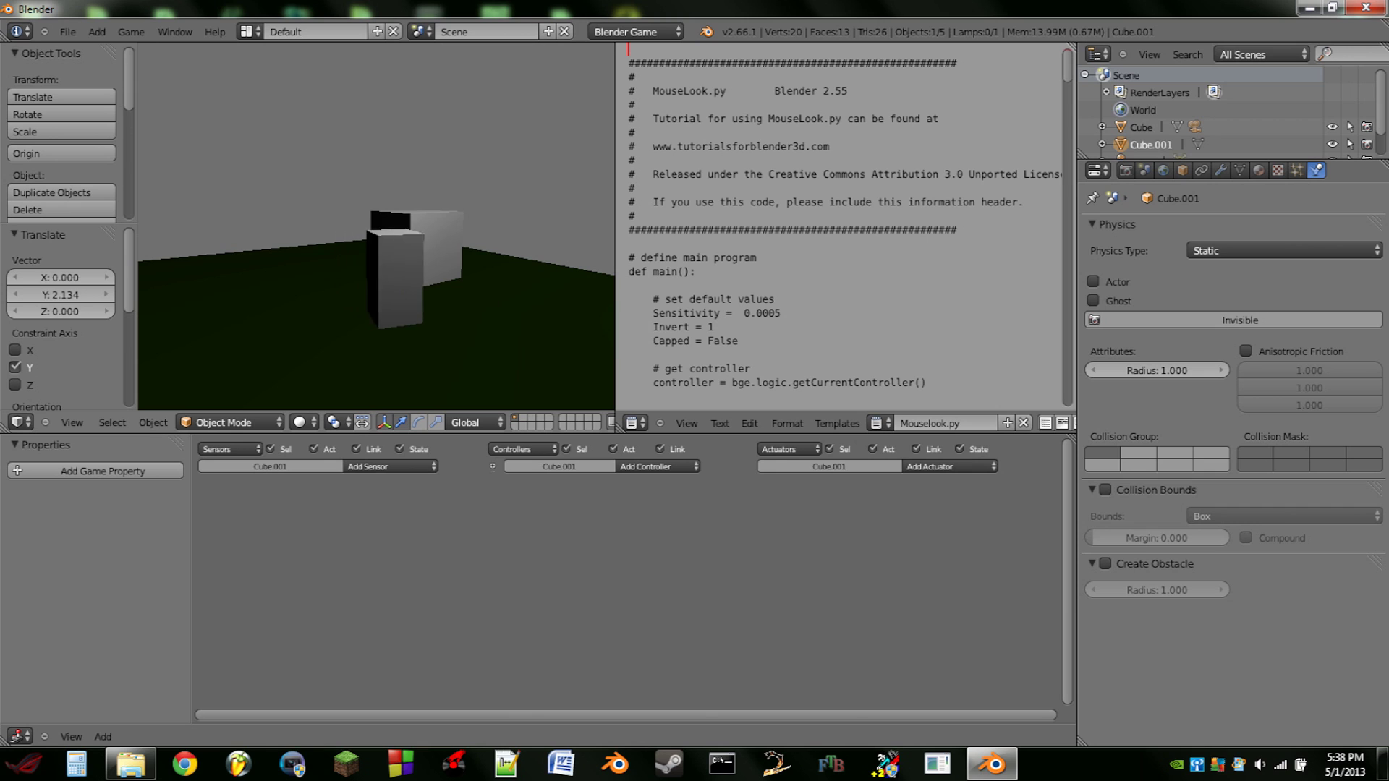
key("d")
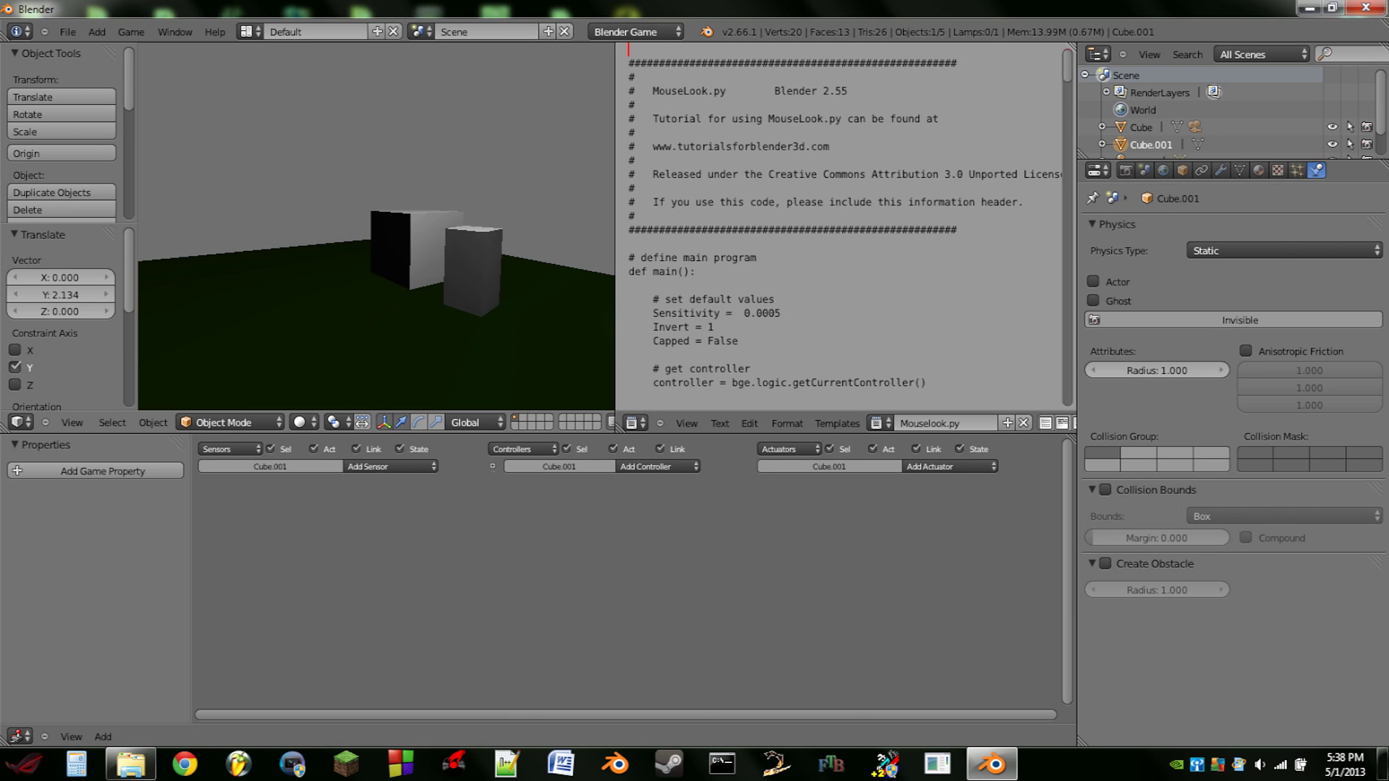
key("a")
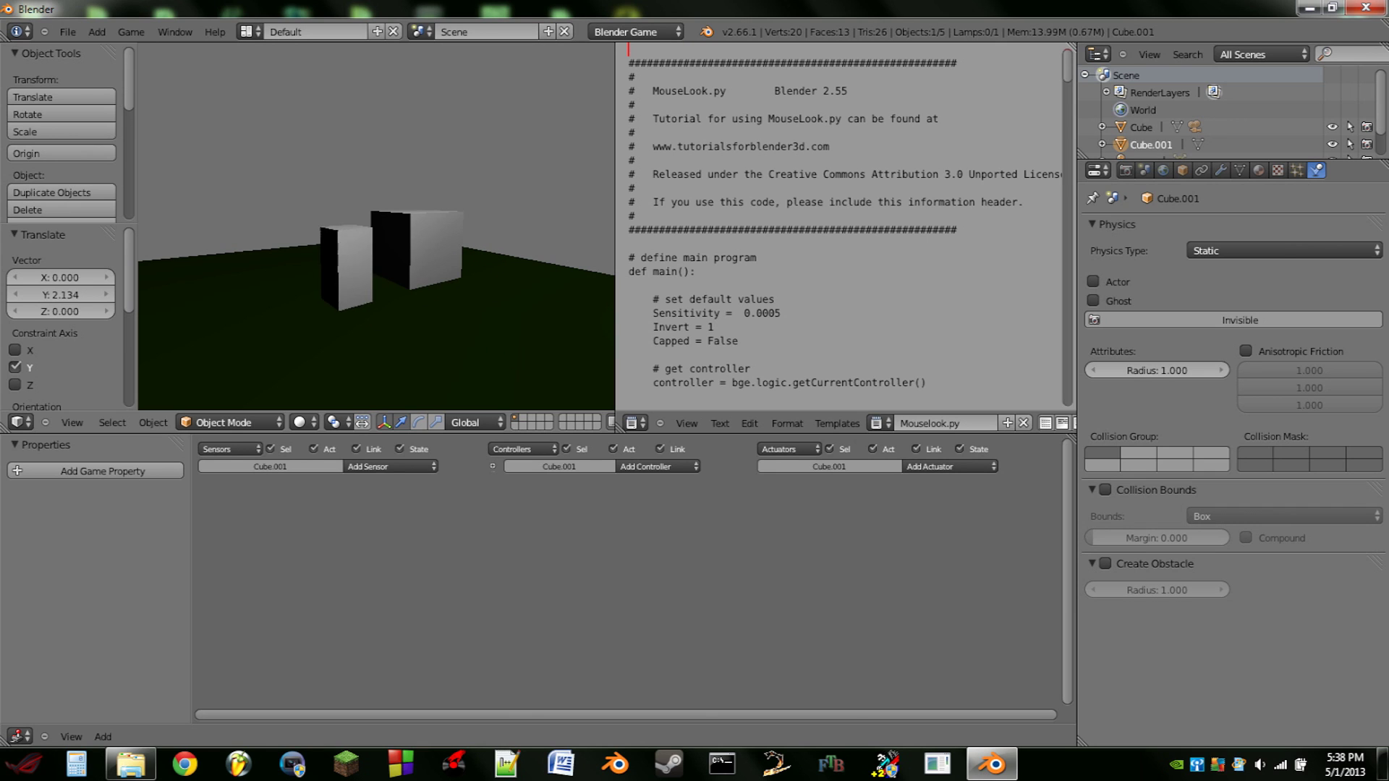
key("d")
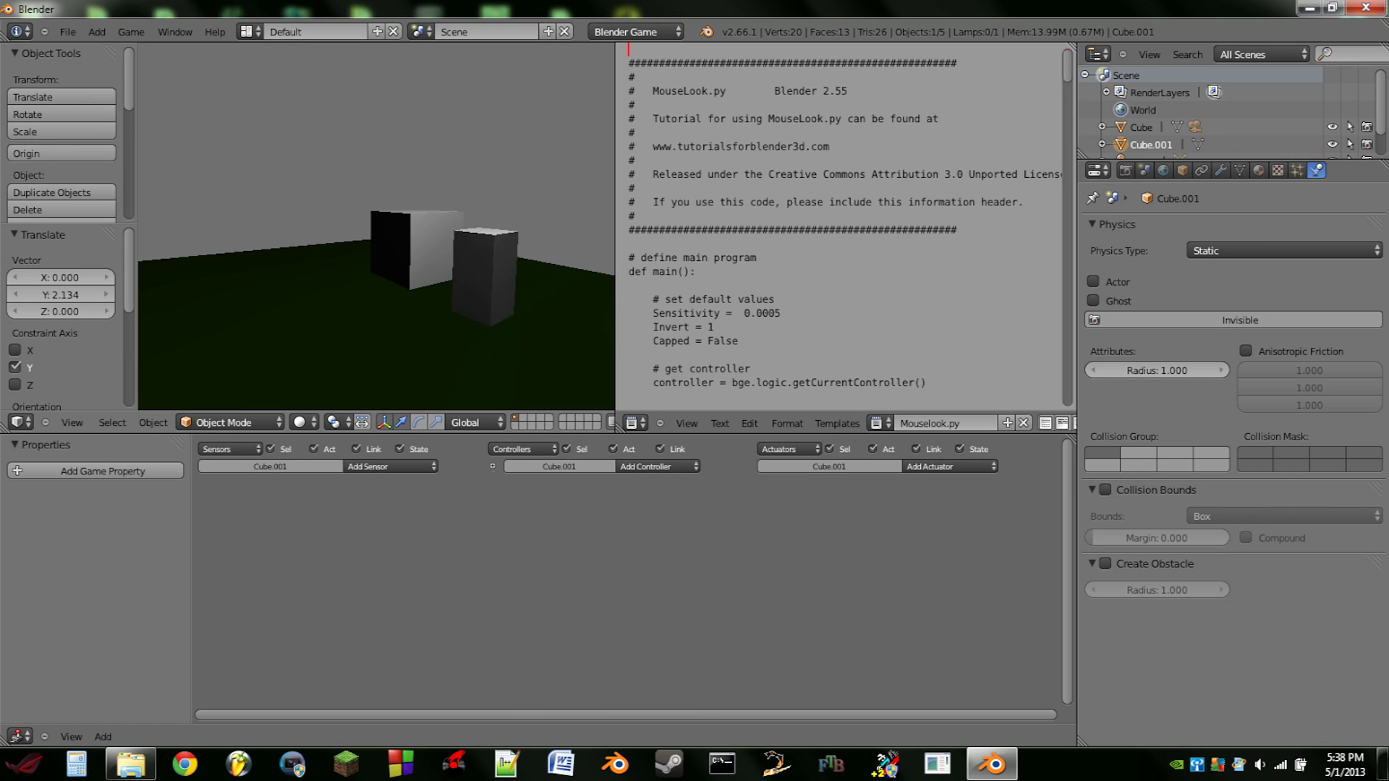
key("w")
key("a")
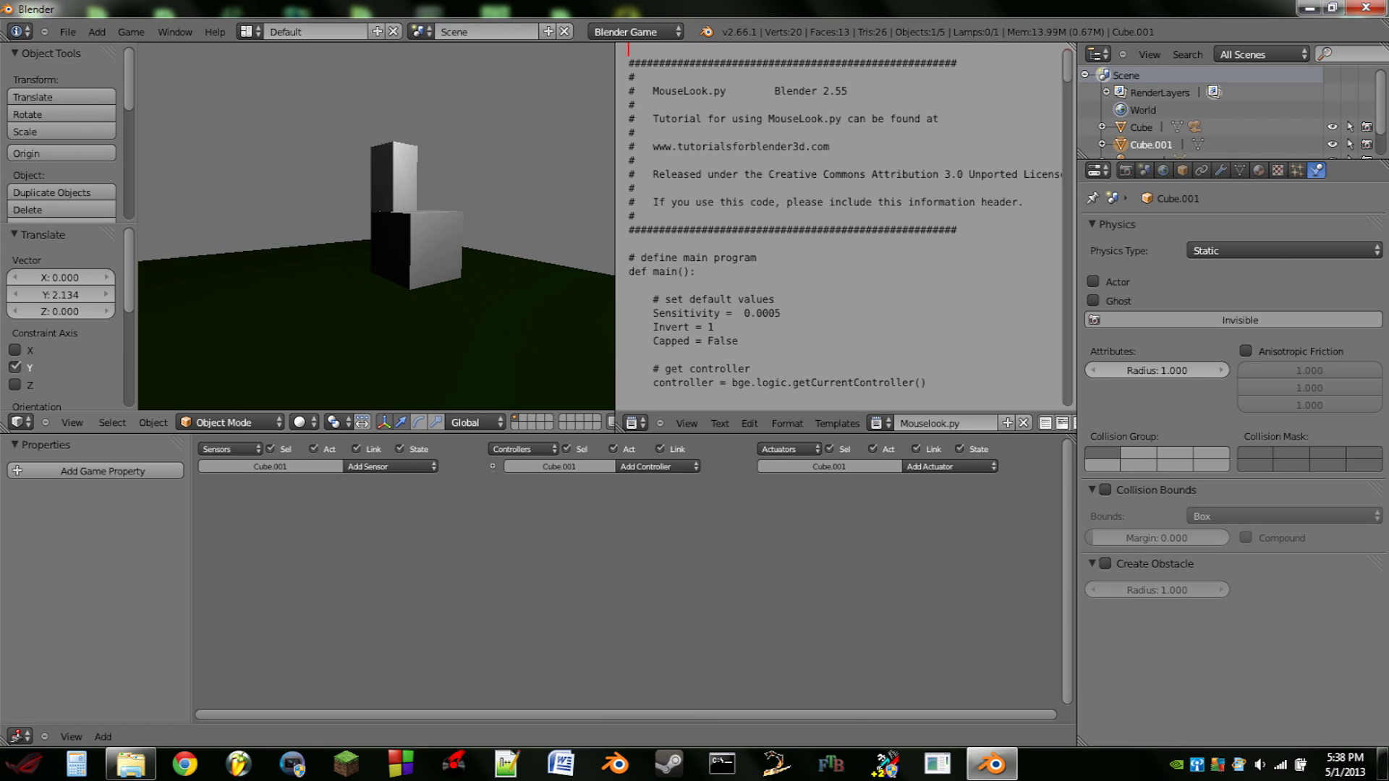
key("d")
key("d")
key("s")
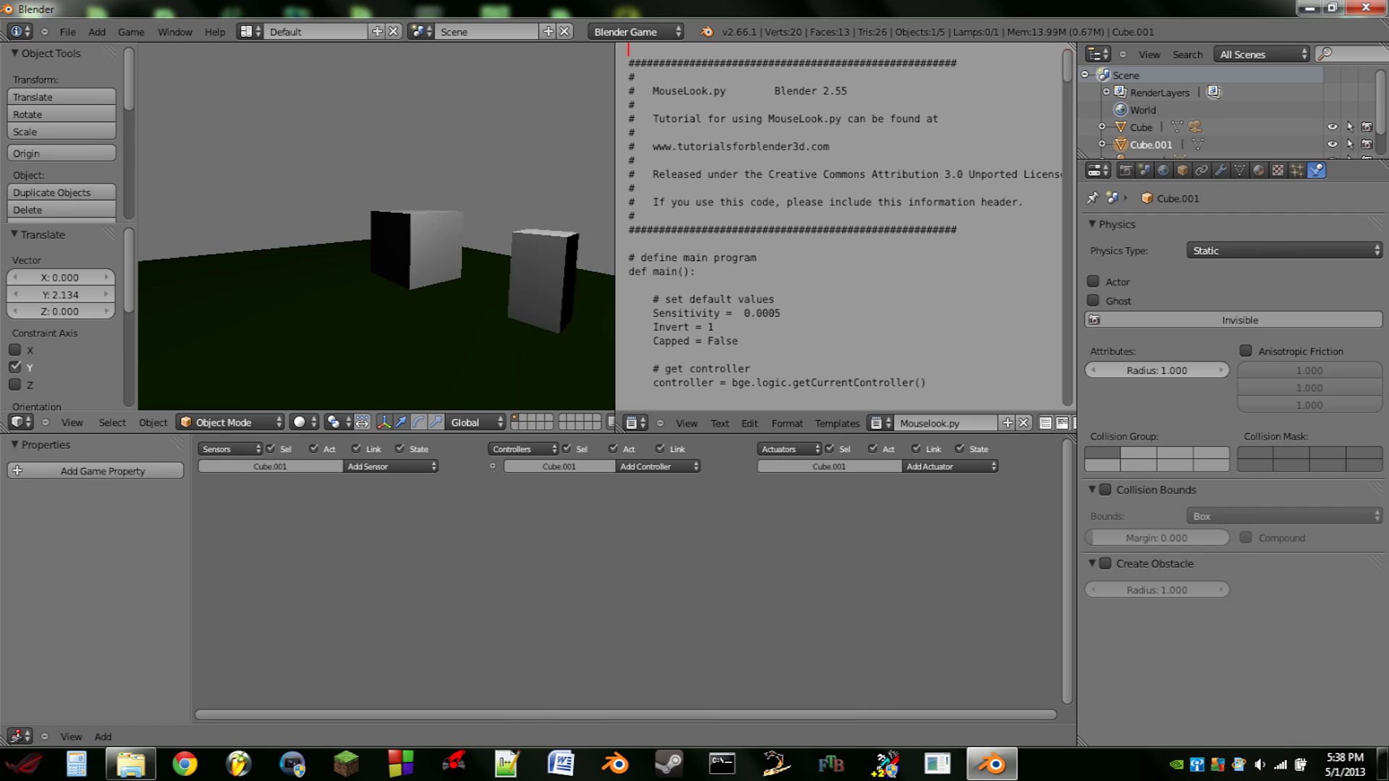
key("a")
key("w")
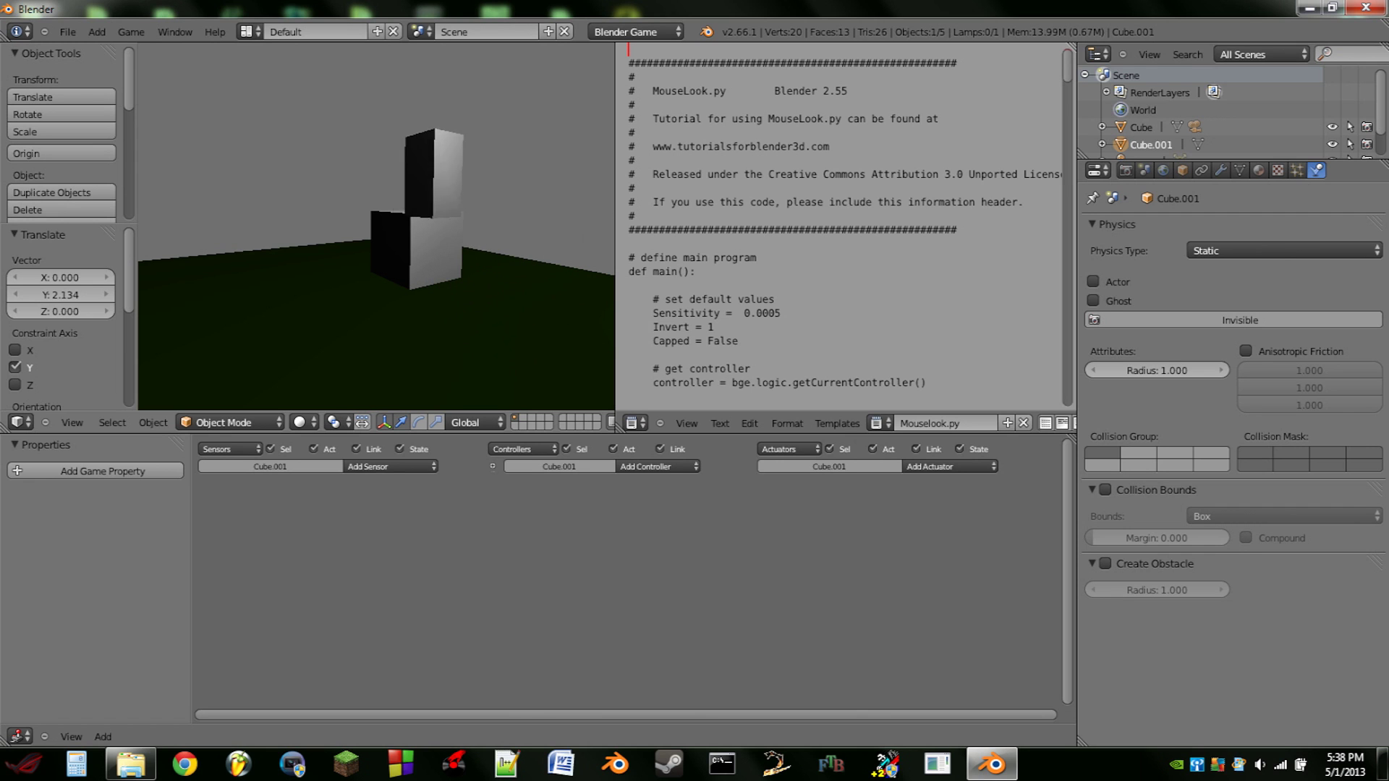
key("Escape")
Step: Set the player box's Character step height to 0.03144 and run the game to retest movement against the cube
right_click(365, 271)
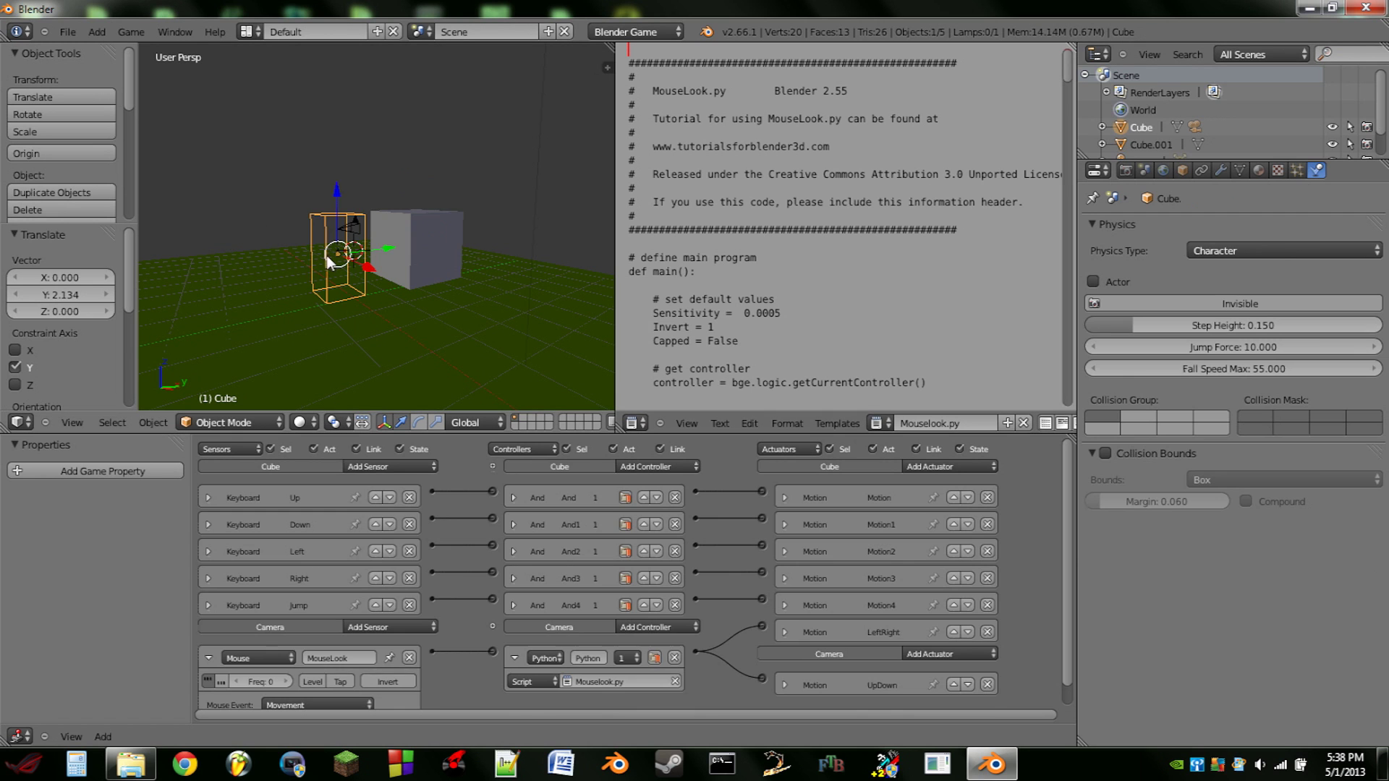
left_click_drag(1136, 325, 1096, 334)
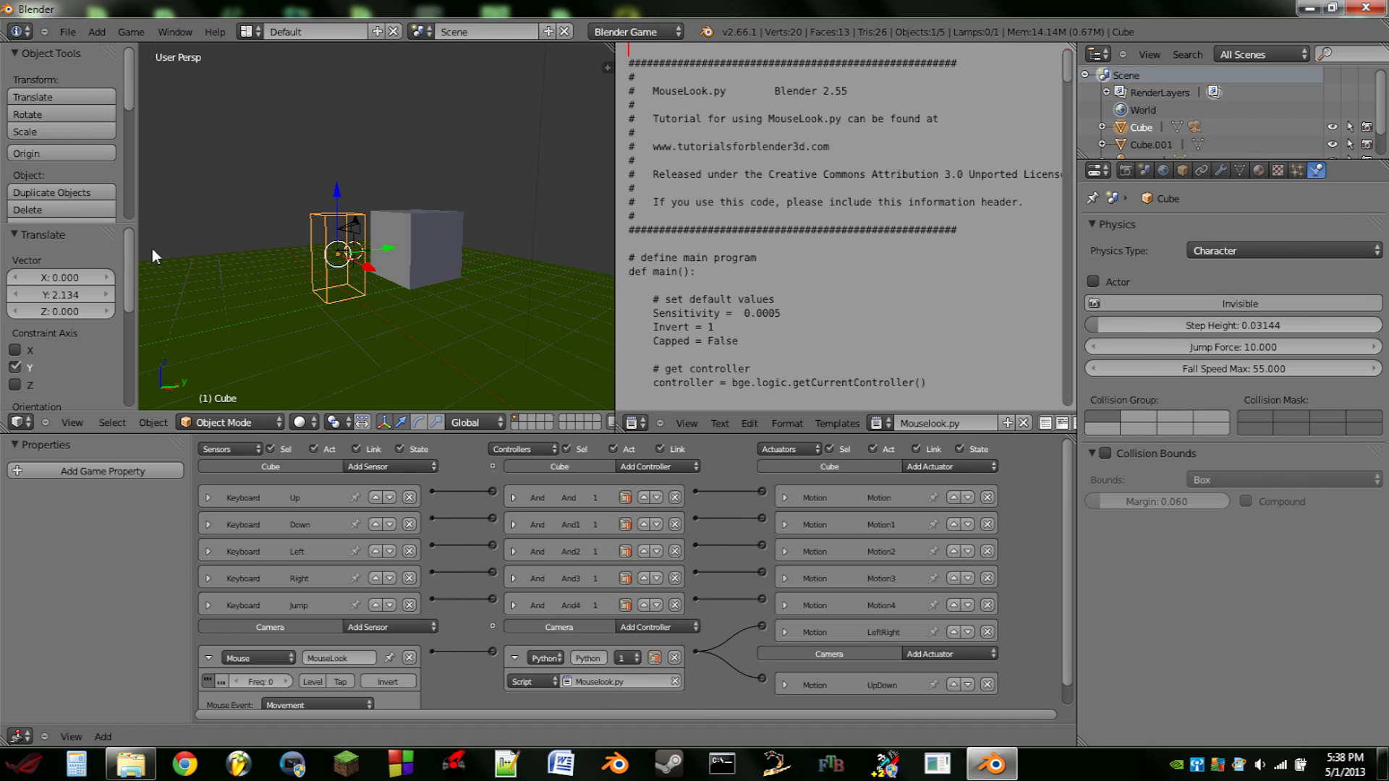
key("p")
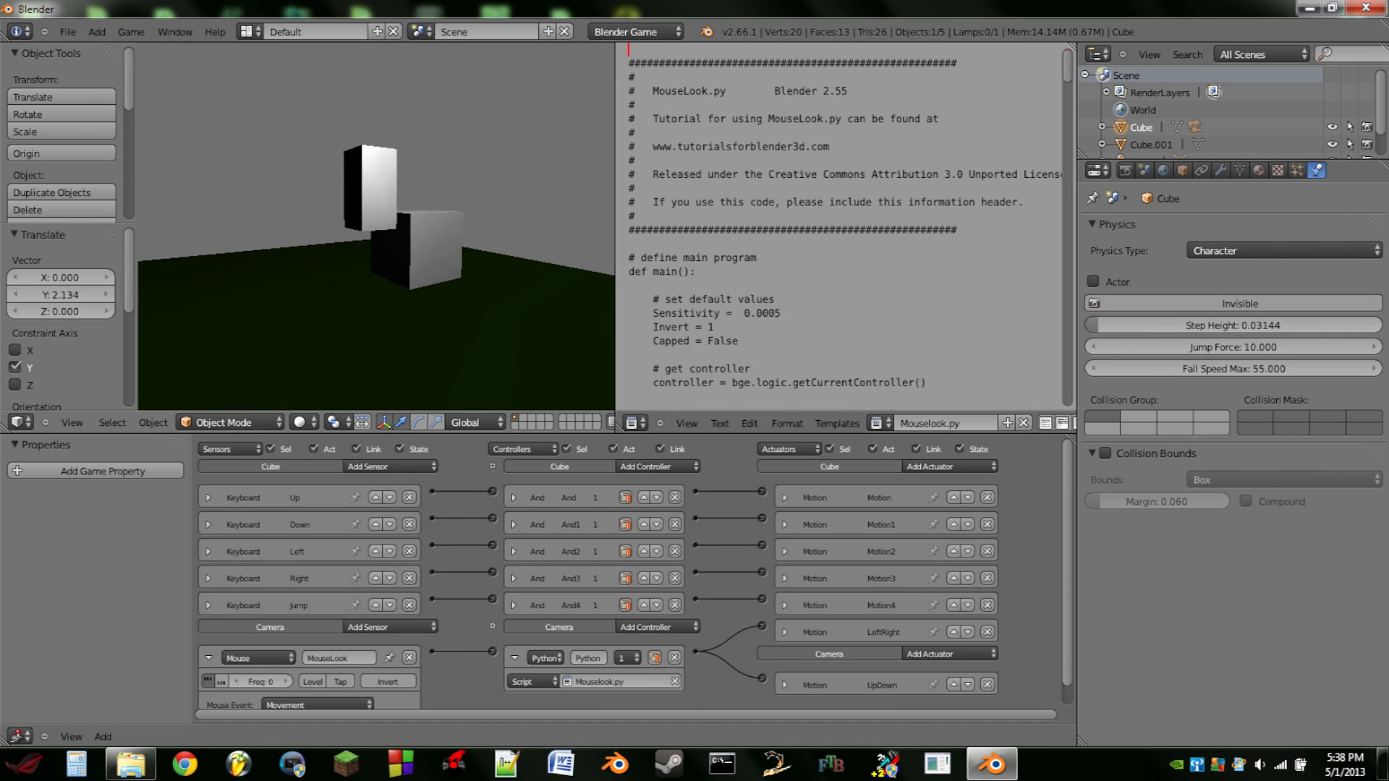
key("Left")
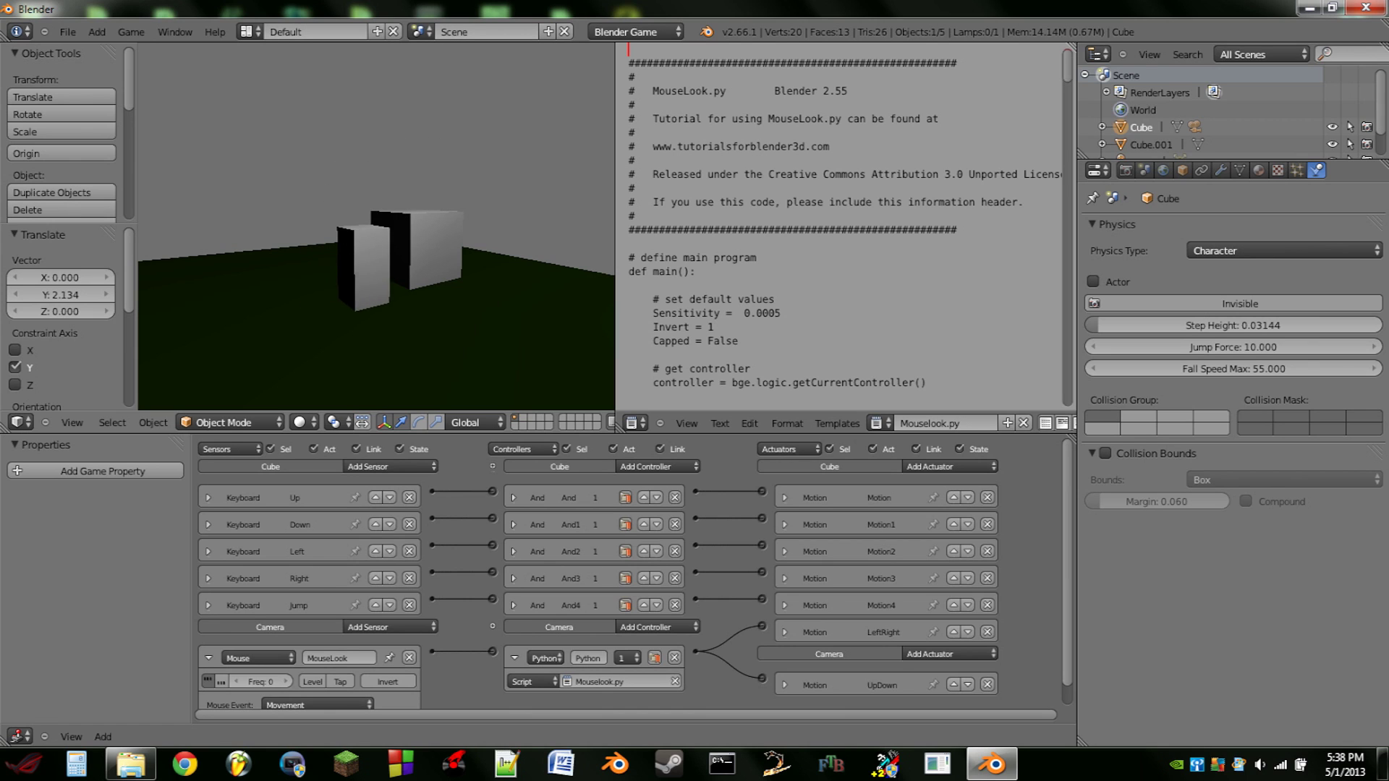
key("Left")
key("Right")
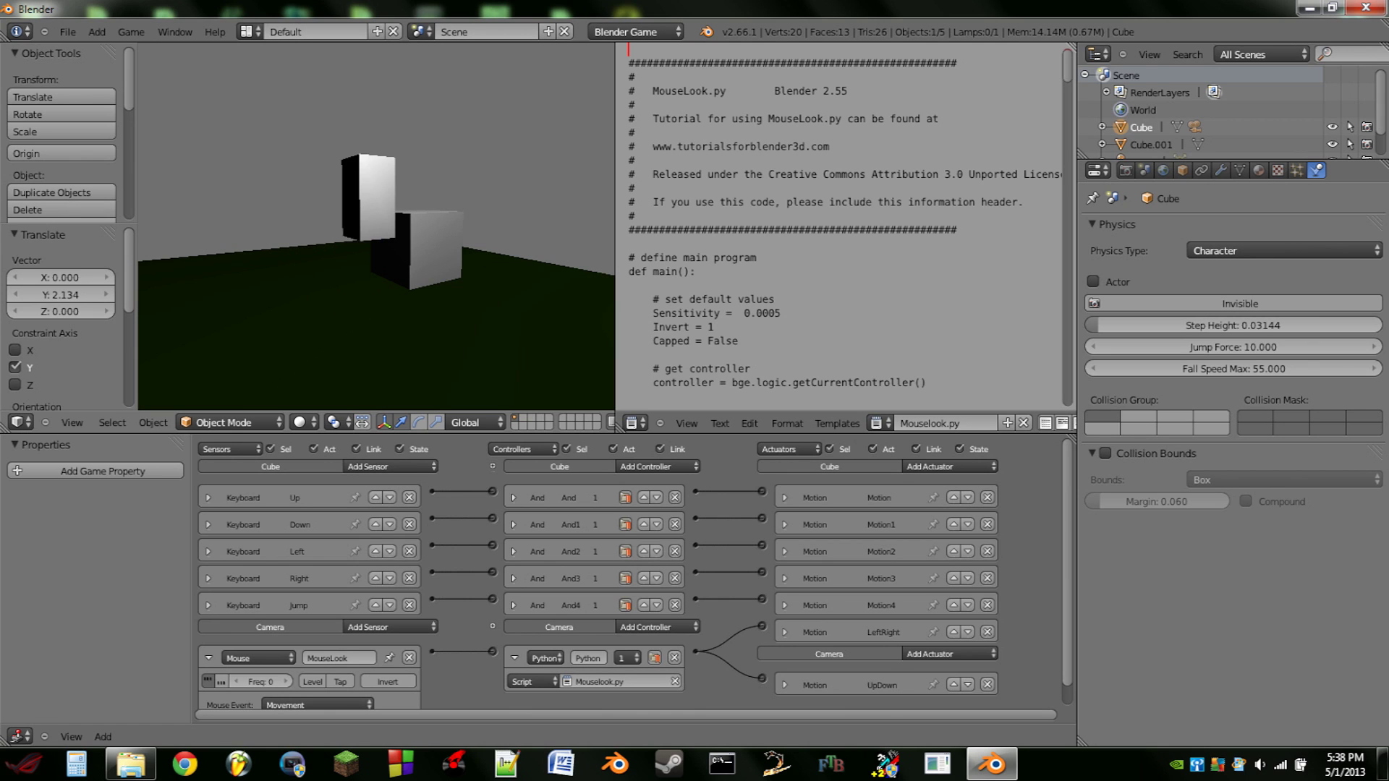
key("Left")
key("Right")
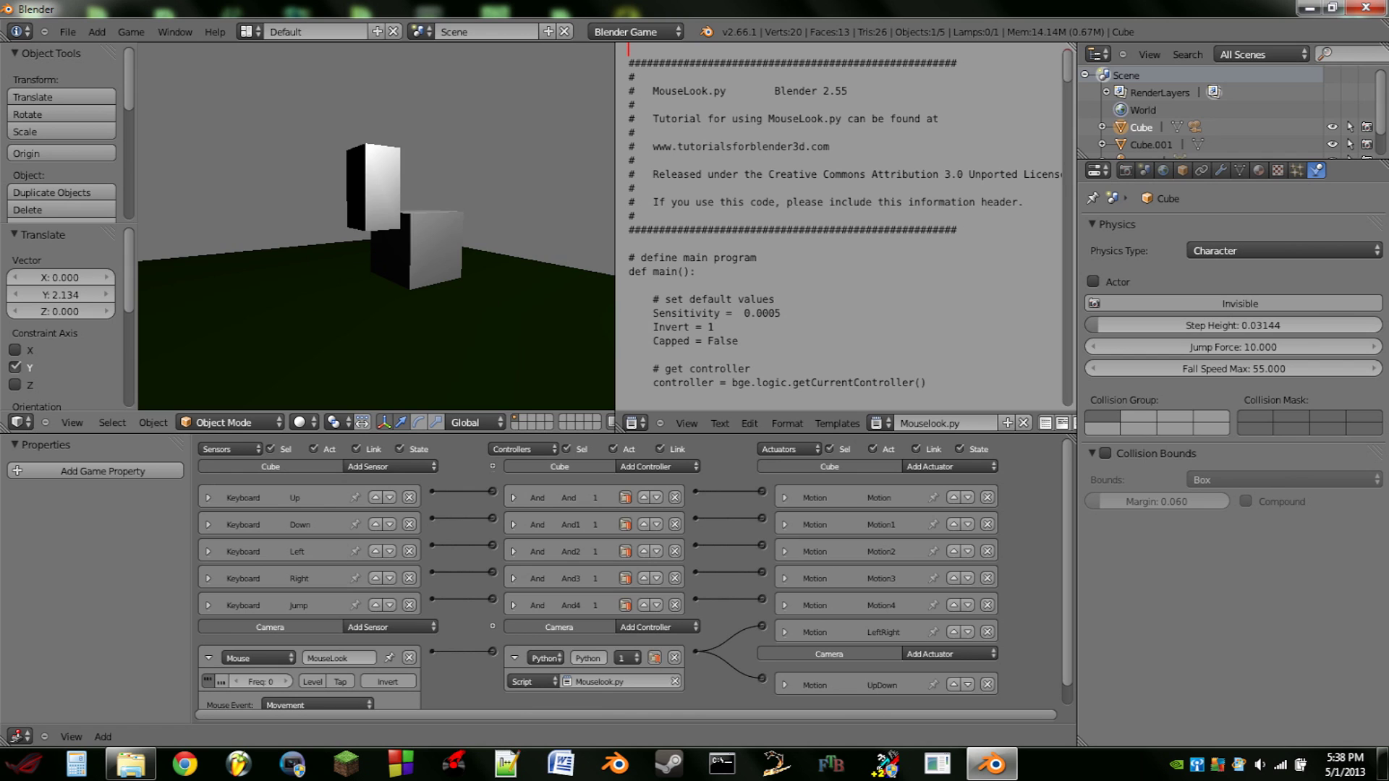
key("Escape")
Step: Run the game from the camera view to check the first-person view near the cube
key("KP_0")
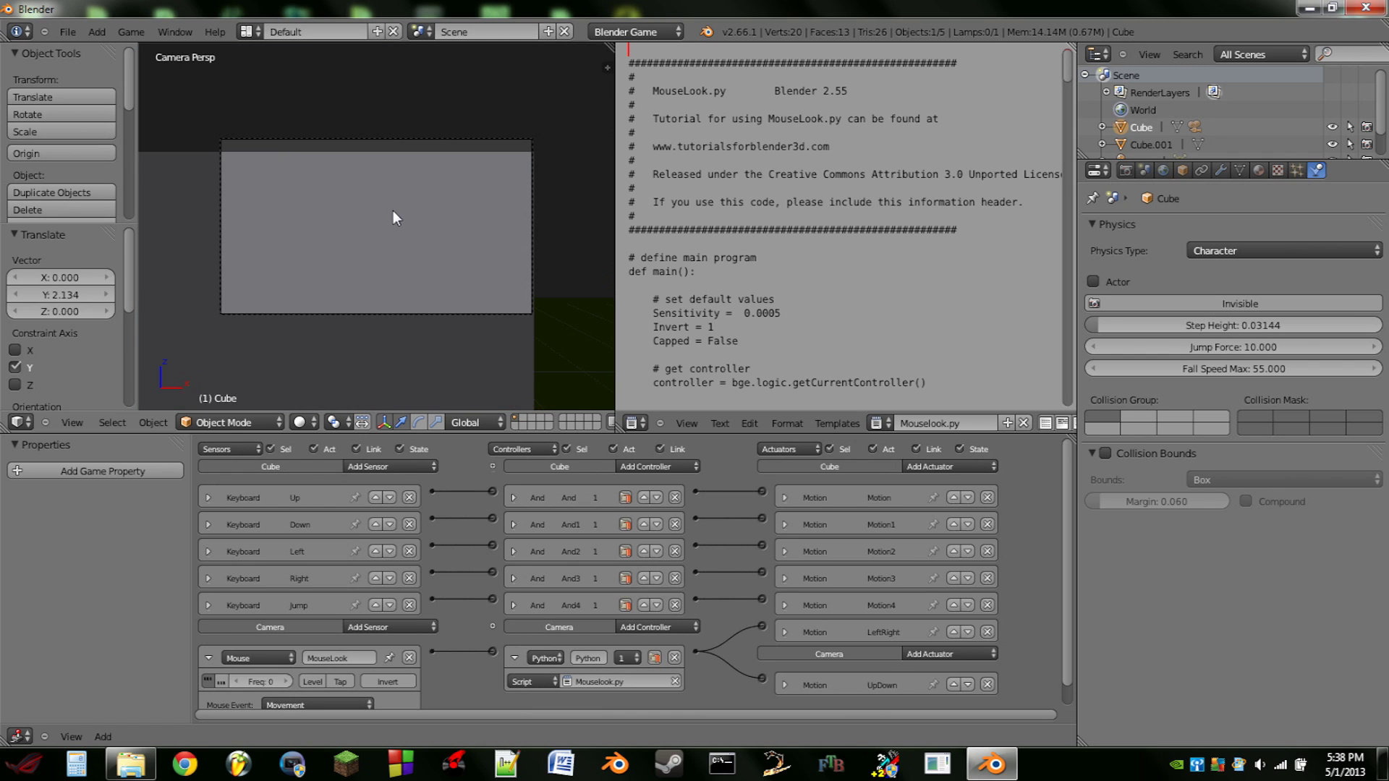
key("p")
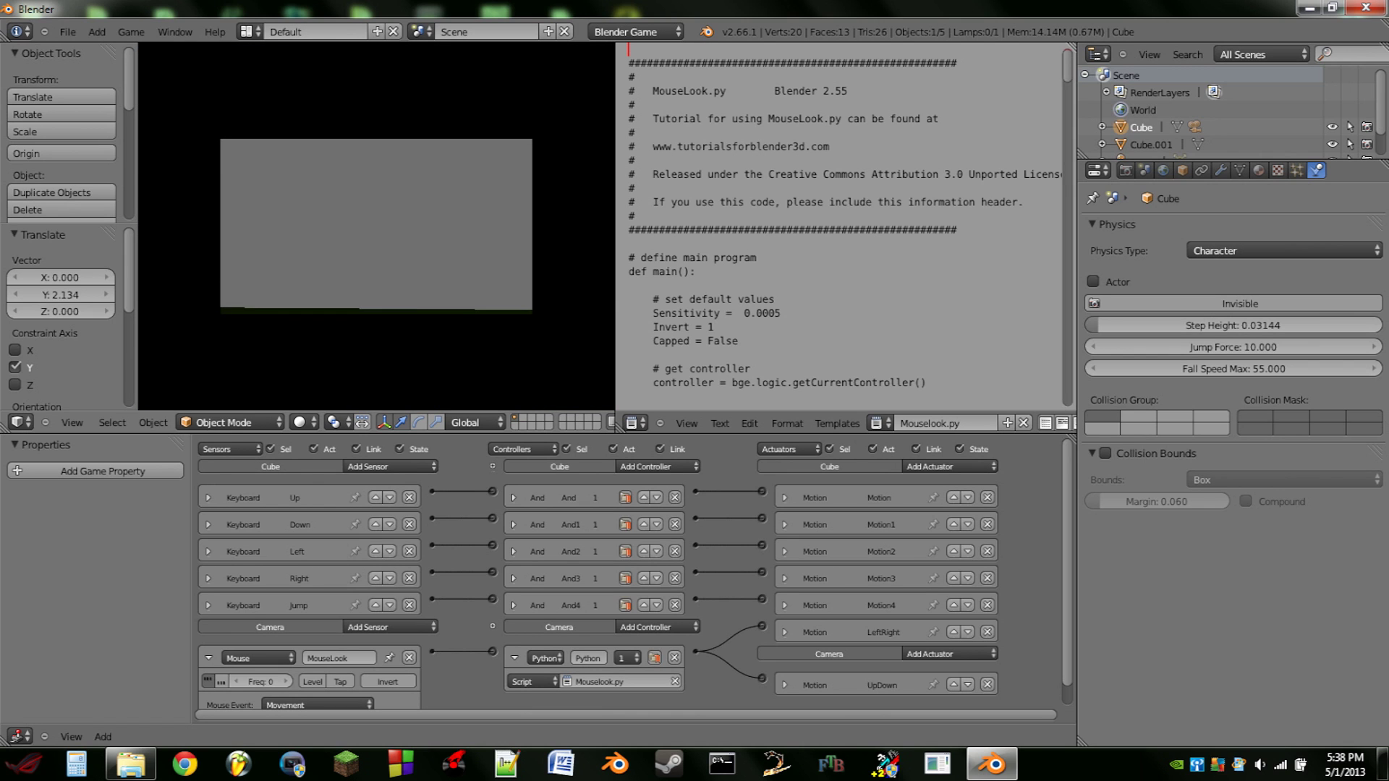
key("Escape")
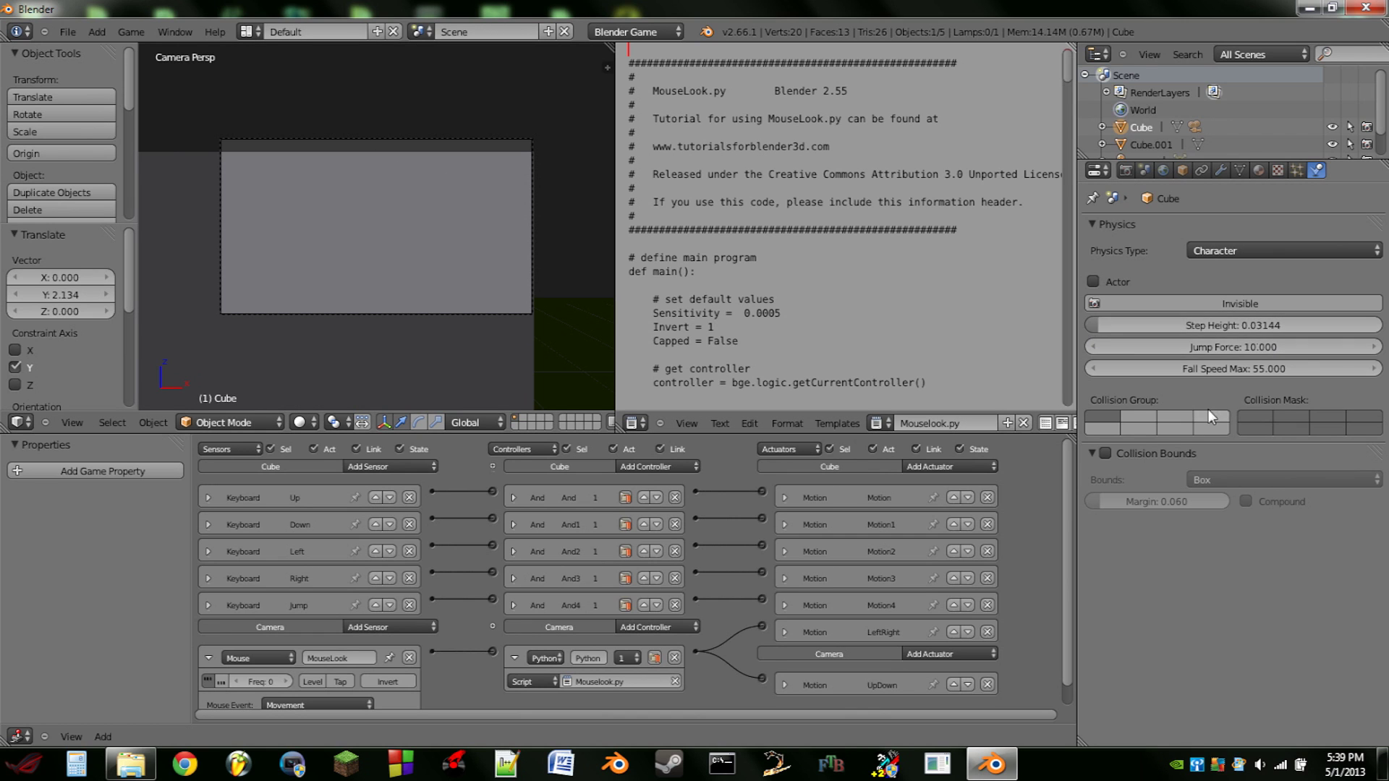
Step: Delete the test cube beside the player box
mouse_move(450, 230)
middle_mouse_down()
mouse_move(287, 241)
mouse_move(250, 277)
mouse_move(450, 232)
middle_mouse_up()
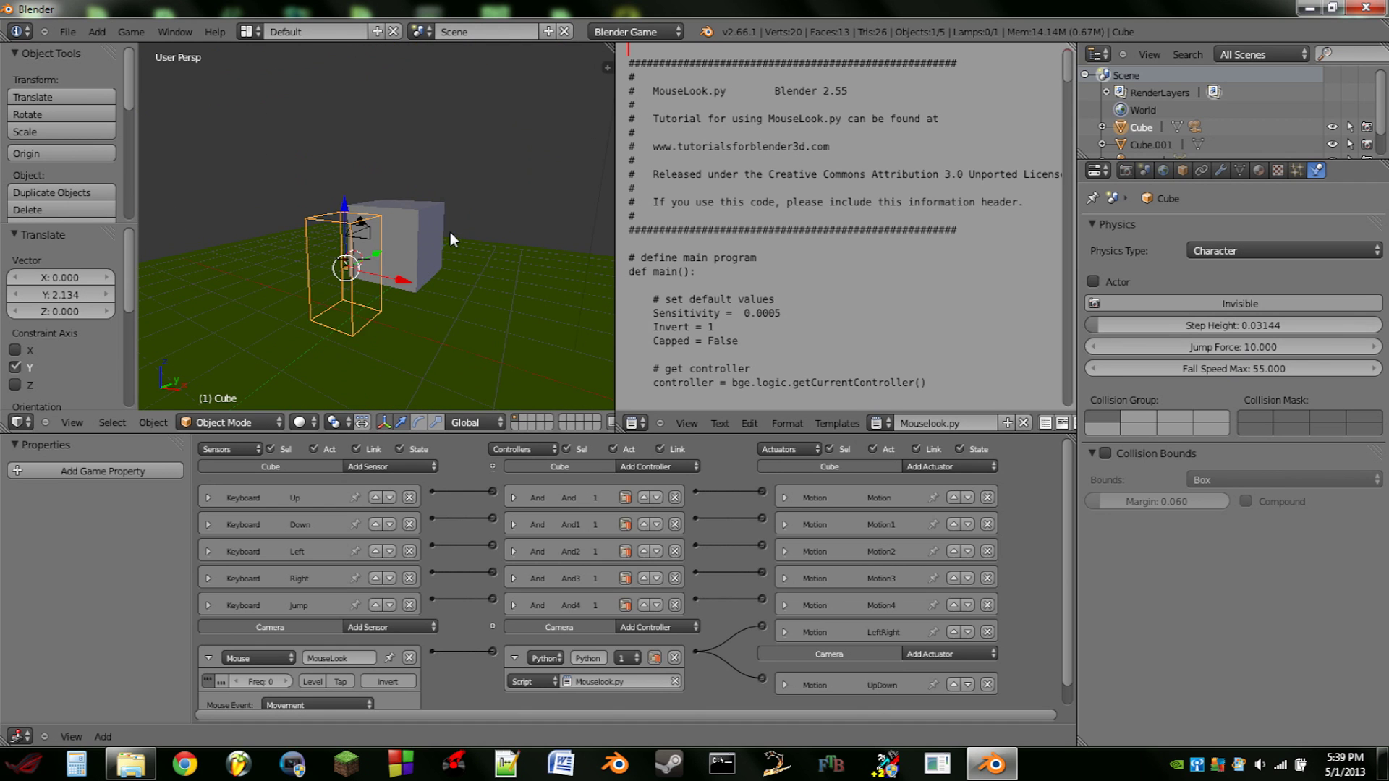
right_click(423, 238)
key("Delete")
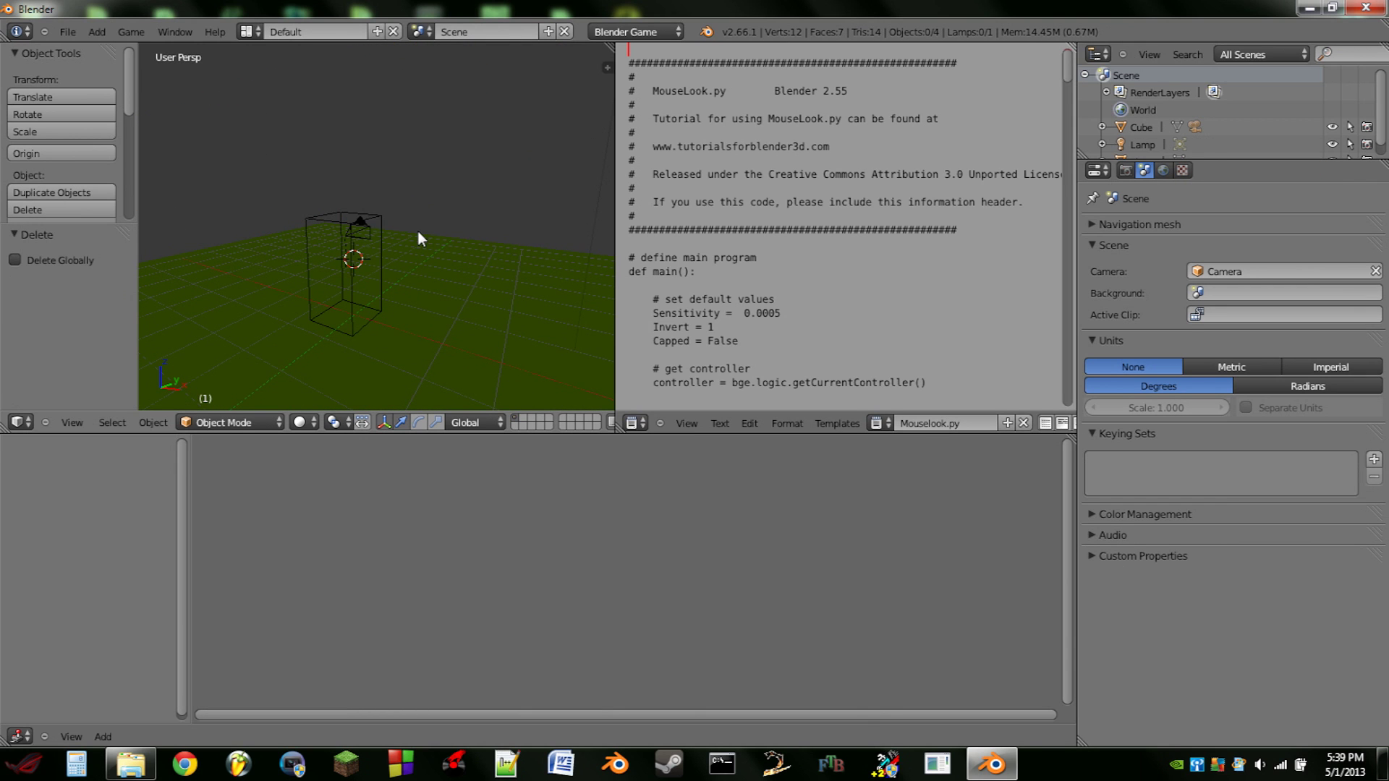